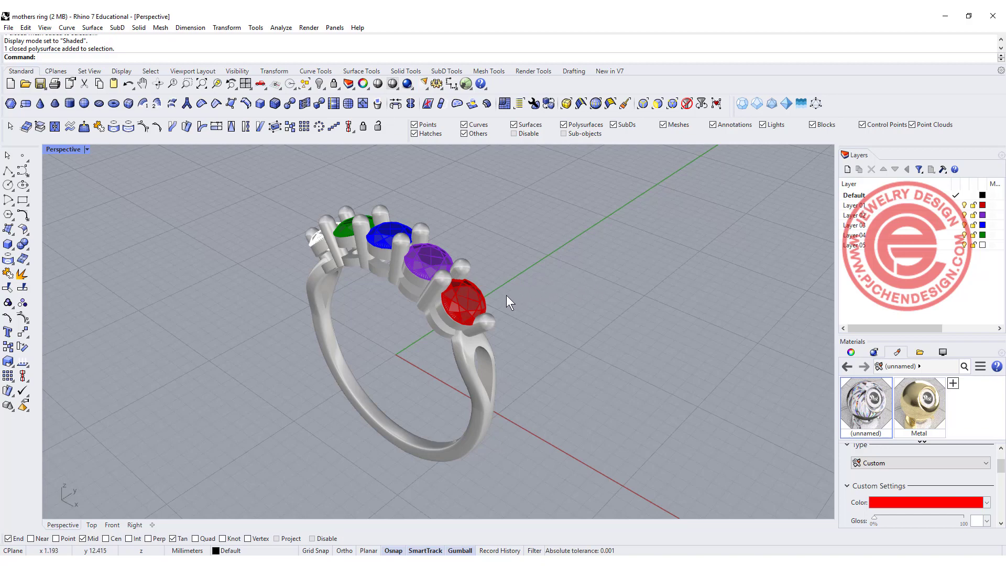
Step: Orbit the view around the lone round-cut gemstone on Layer 06
{"action": "right_click_drag", "start_coordinate": [507, 297], "coordinate": [648, 298]}
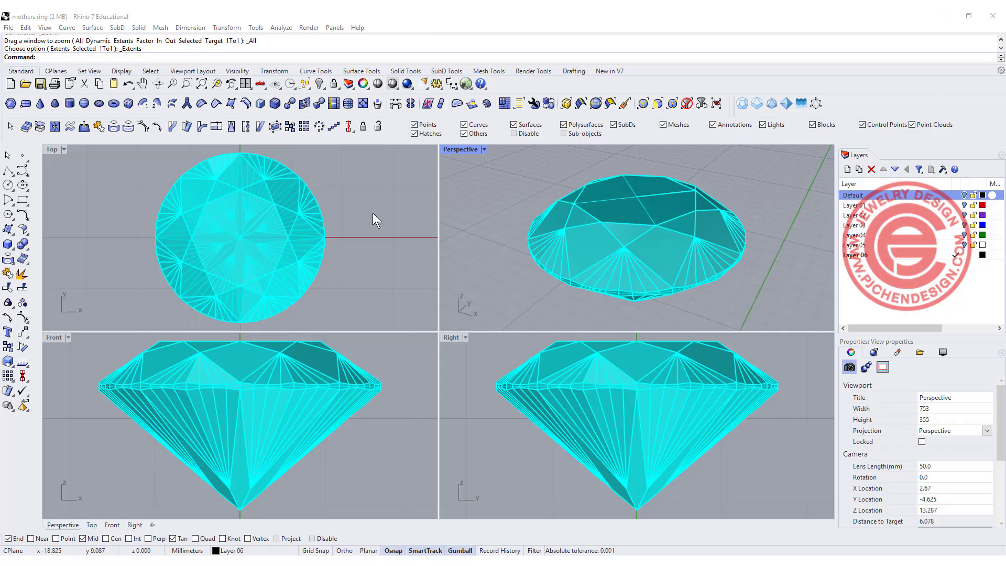
{"action": "left_click", "coordinate": [255, 191]}
{"action": "scroll", "coordinate": [353, 215], "scroll_direction": "down", "scroll_amount": 3}
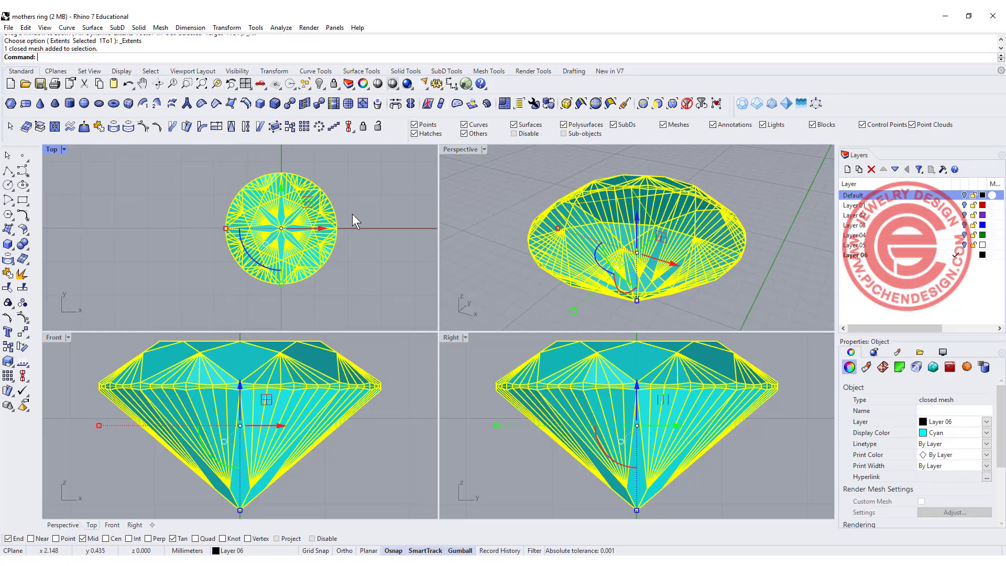
{"action": "right_click_drag", "start_coordinate": [352, 215], "coordinate": [300, 211]}
{"action": "scroll", "coordinate": [317, 220], "scroll_direction": "down", "scroll_amount": 2}
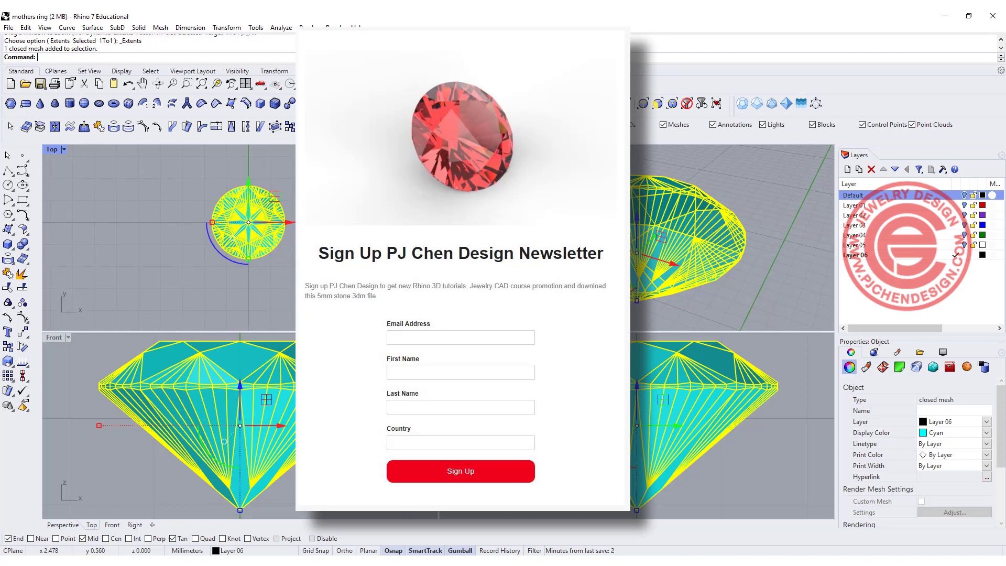
{"action": "mouse_move", "coordinate": [708, 229]}
{"action": "right_mouse_down"}
{"action": "mouse_move", "coordinate": [743, 194]}
{"action": "mouse_move", "coordinate": [709, 234]}
{"action": "mouse_move", "coordinate": [699, 227]}
{"action": "mouse_move", "coordinate": [705, 217]}
{"action": "right_mouse_up"}
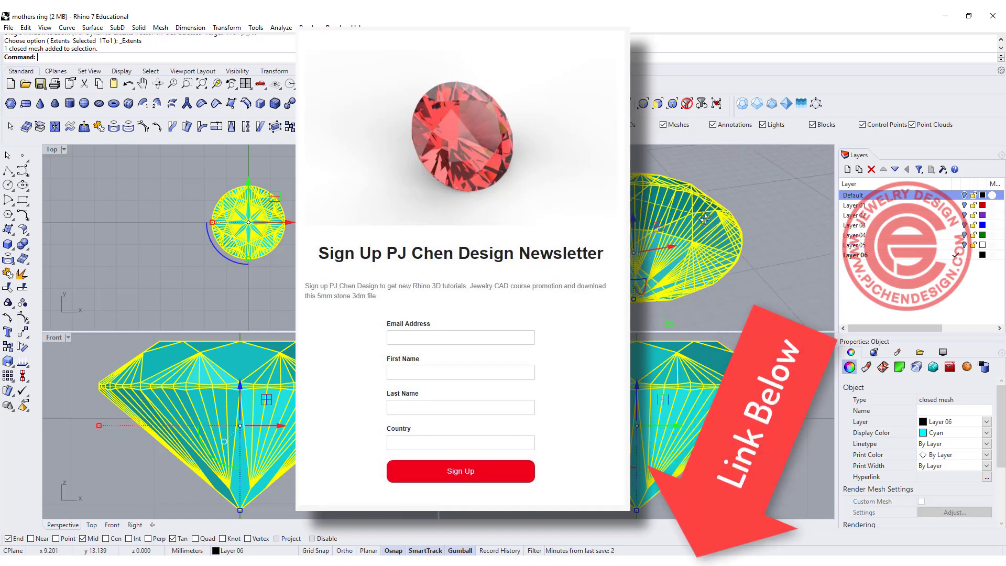
Step: Maximize the Front view and draw a 16 mm circle centred at the origin
{"action": "scroll", "coordinate": [322, 397], "scroll_direction": "down", "scroll_amount": 3}
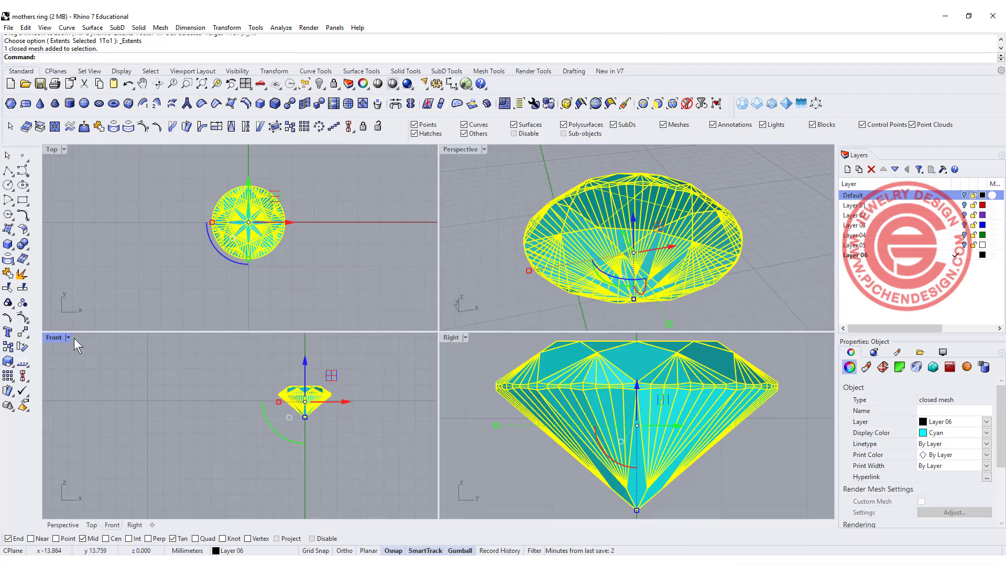
{"action": "double_click", "coordinate": [55, 337]}
{"action": "scroll", "coordinate": [420, 314], "scroll_direction": "down", "scroll_amount": 2}
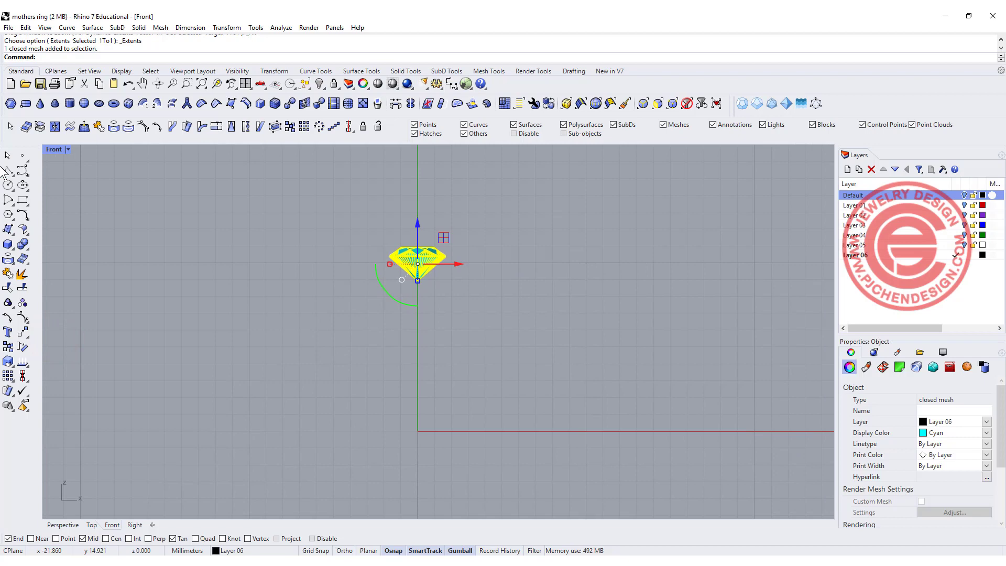
{"action": "left_click", "coordinate": [9, 185]}
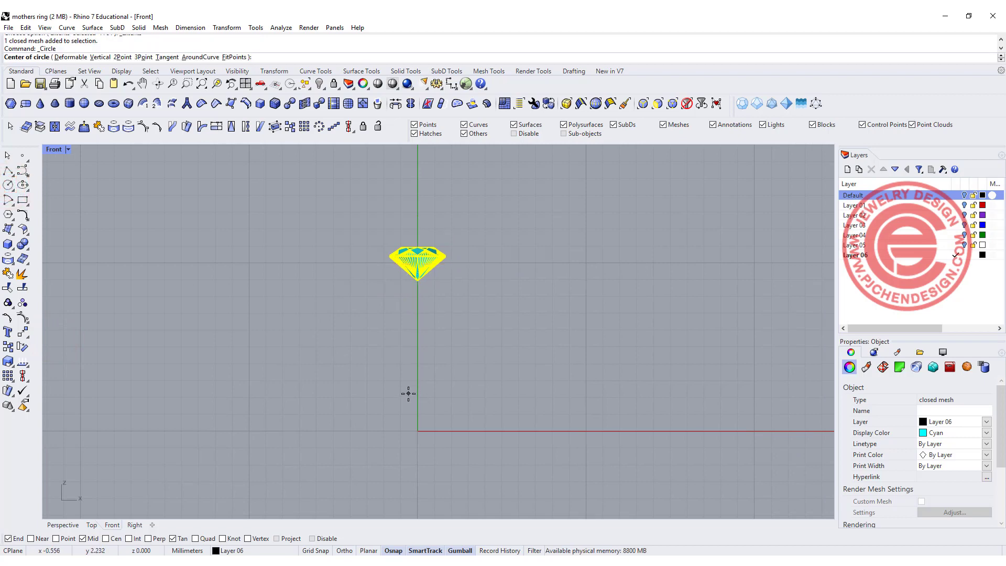
{"action": "type", "text": "0"}
{"action": "key", "text": "Return"}
{"action": "key", "text": "Return"}
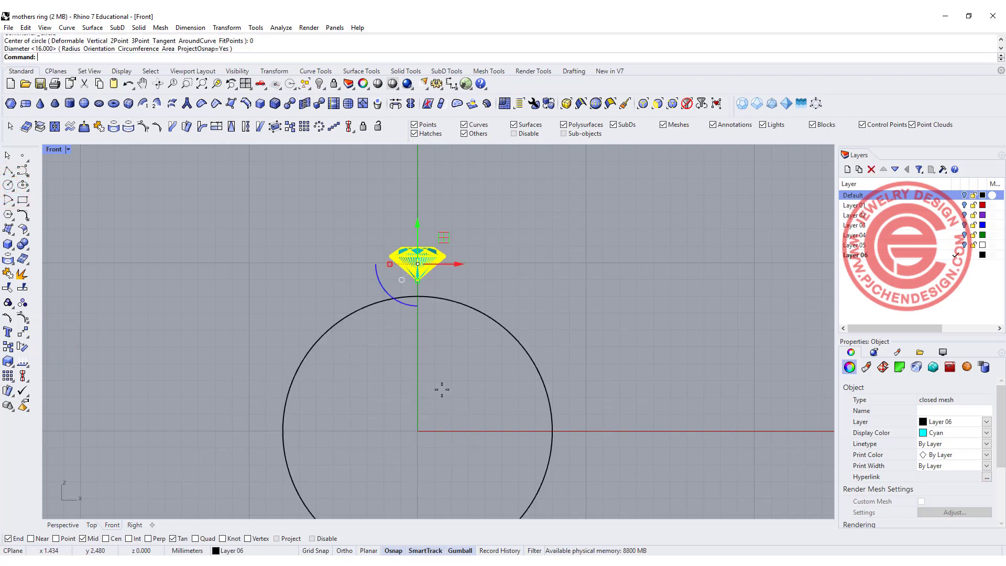
{"action": "left_click", "coordinate": [511, 287]}
Step: Move the gemstone so its tip hovers about 0.5–1 mm above the circle
{"action": "left_click", "coordinate": [436, 268]}
{"action": "scroll", "coordinate": [441, 265], "scroll_direction": "up", "scroll_amount": 3}
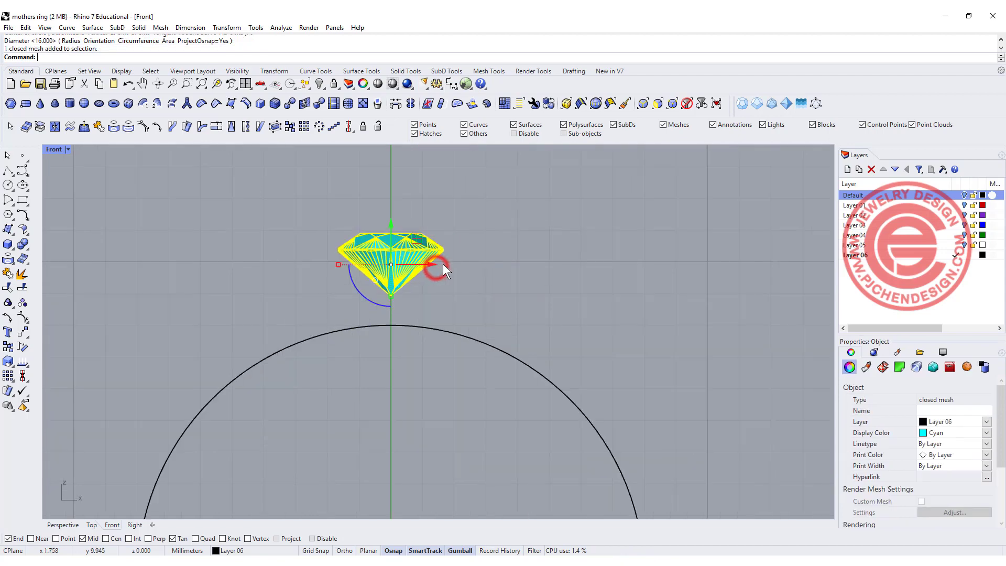
{"action": "mouse_move", "coordinate": [430, 232]}
{"action": "left_mouse_down"}
{"action": "mouse_move", "coordinate": [430, 220]}
{"action": "mouse_move", "coordinate": [443, 267]}
{"action": "mouse_move", "coordinate": [435, 351]}
{"action": "left_mouse_up"}
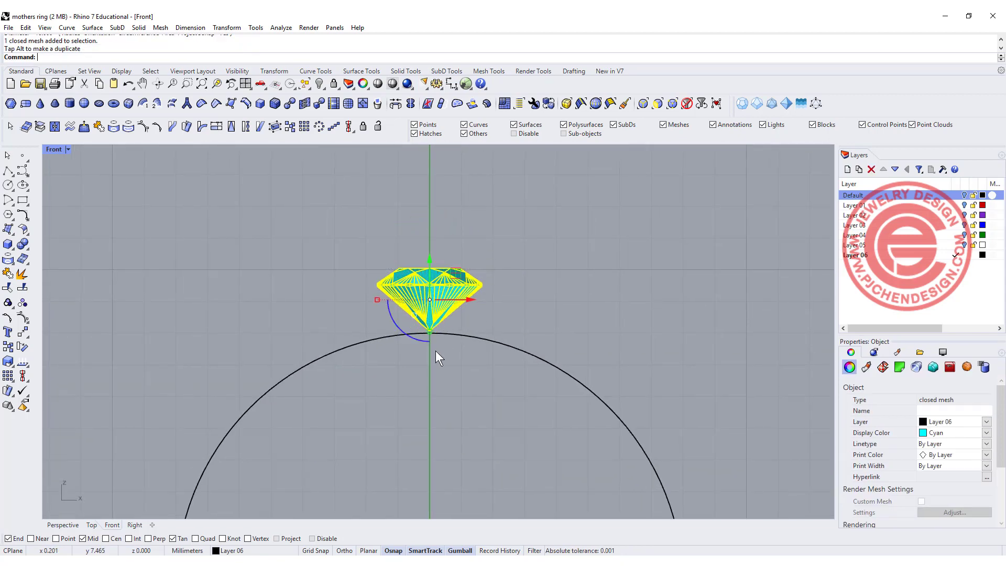
{"action": "scroll", "coordinate": [430, 327], "scroll_direction": "up", "scroll_amount": 3}
{"action": "scroll", "coordinate": [423, 335], "scroll_direction": "down", "scroll_amount": 3}
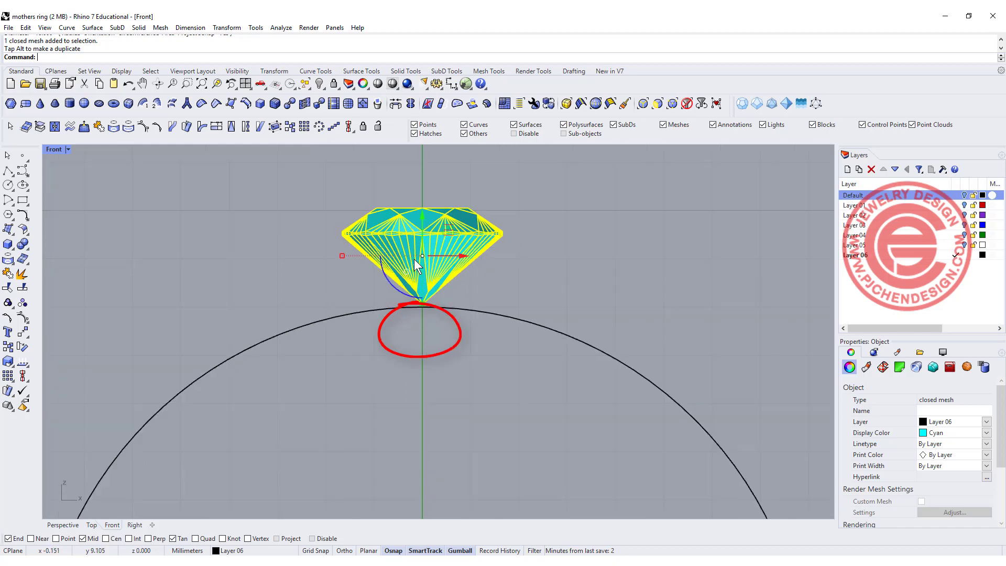
{"action": "left_click_drag", "start_coordinate": [423, 216], "coordinate": [423, 188]}
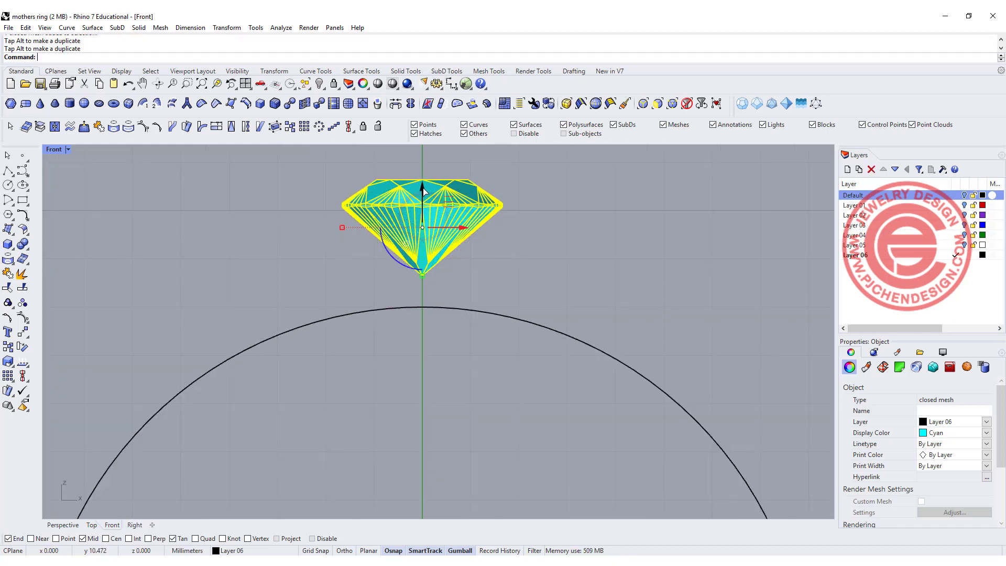
{"action": "left_click", "coordinate": [558, 264]}
Step: Pan the Front view to recentre the stone above the circle
{"action": "scroll", "coordinate": [524, 264], "scroll_direction": "down", "scroll_amount": 4}
{"action": "right_click_drag", "start_coordinate": [513, 267], "coordinate": [507, 266]}
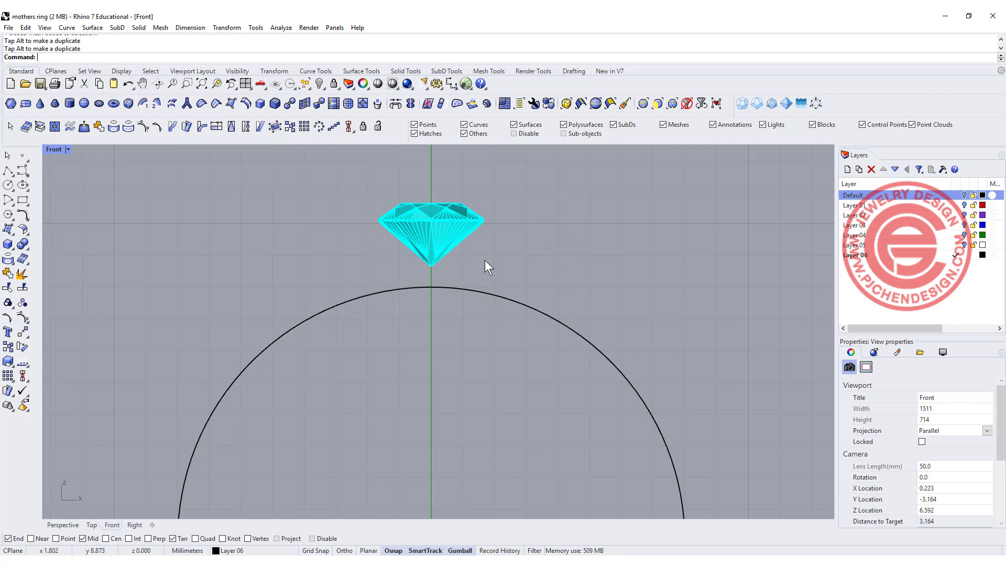
{"action": "right_click_drag", "start_coordinate": [448, 253], "coordinate": [438, 260]}
{"action": "scroll", "coordinate": [437, 275], "scroll_direction": "up", "scroll_amount": 3}
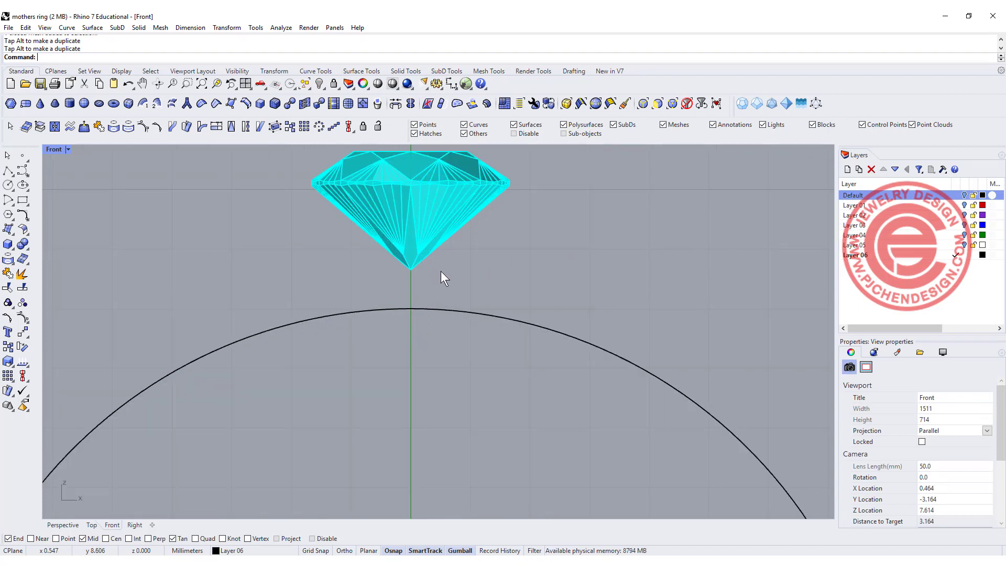
{"action": "left_click", "coordinate": [413, 285]}
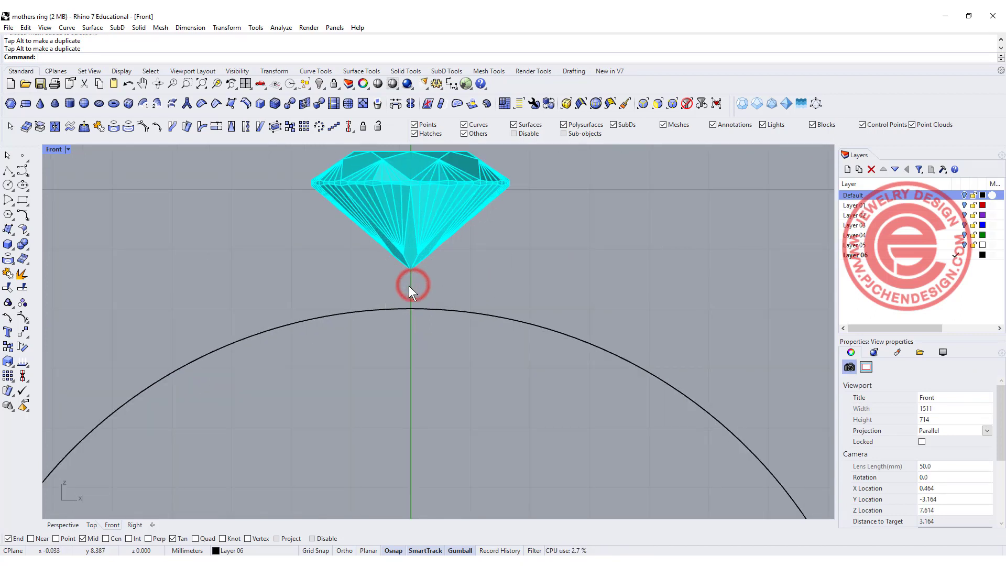
{"action": "scroll", "coordinate": [504, 266], "scroll_direction": "down", "scroll_amount": 4}
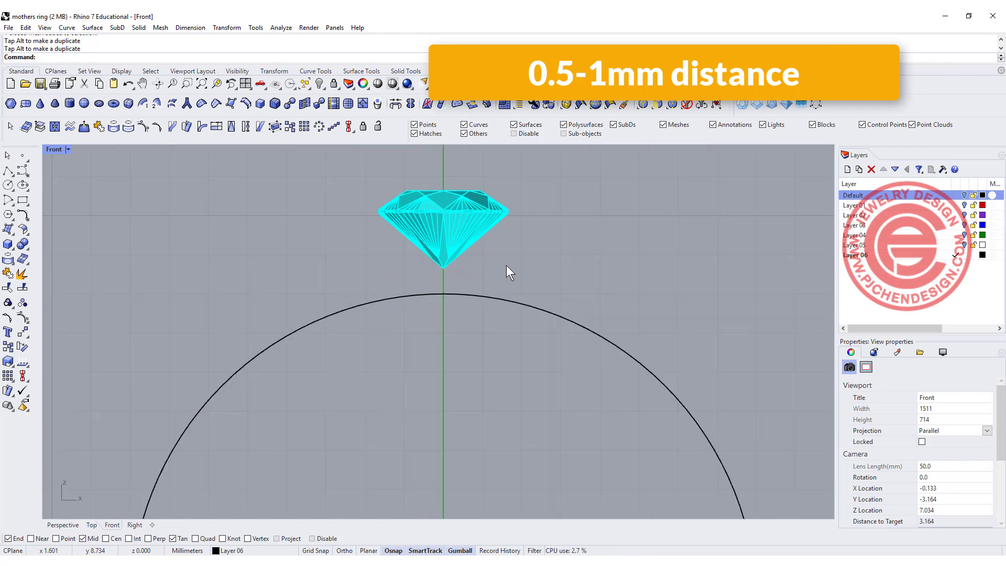
{"action": "right_click_drag", "start_coordinate": [518, 263], "coordinate": [429, 250]}
{"action": "scroll", "coordinate": [486, 262], "scroll_direction": "down", "scroll_amount": 2}
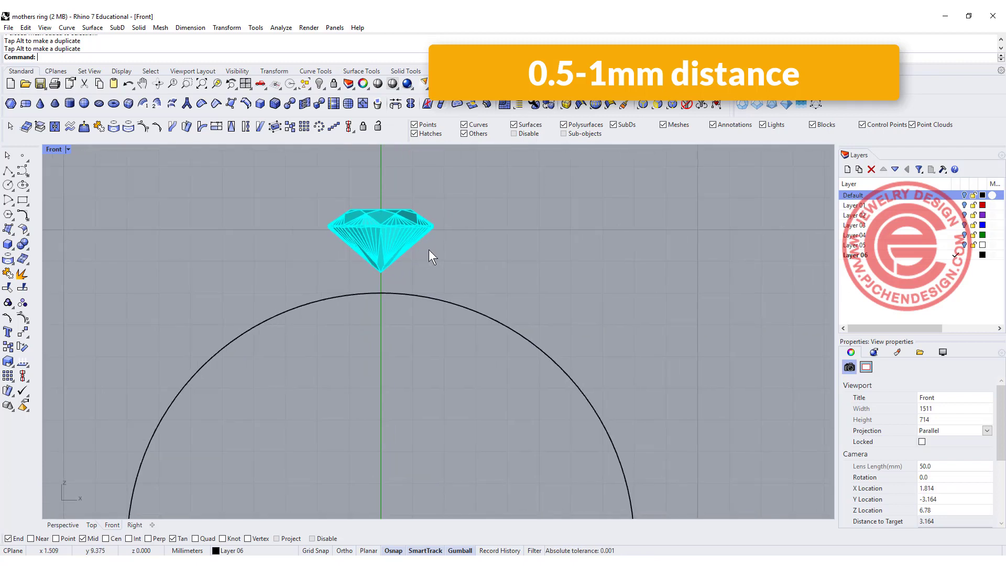
Step: Rotate-copy the gemstone about the origin by -20° and -40° from a vertical reference
{"action": "left_click", "coordinate": [393, 235]}
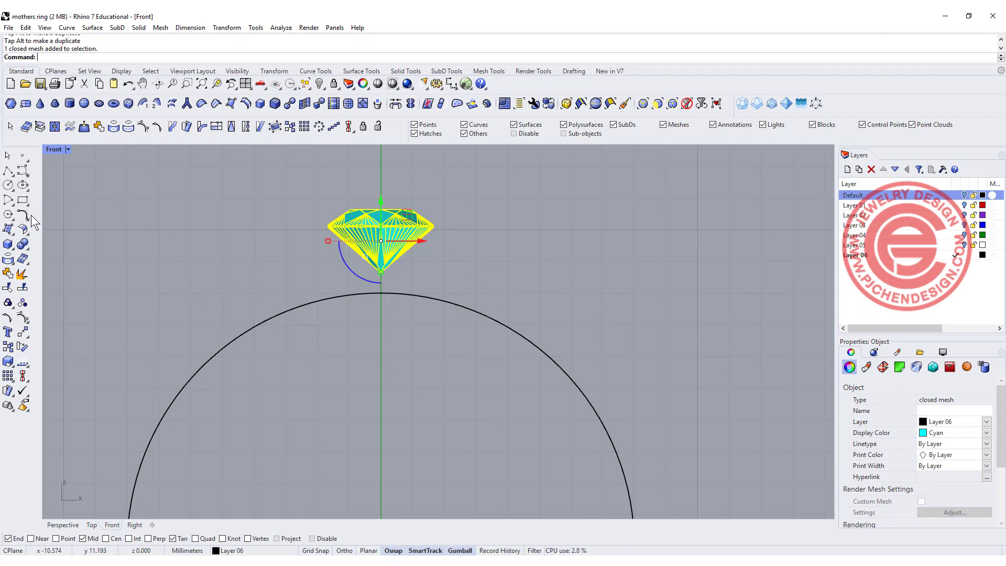
{"action": "left_click", "coordinate": [22, 347]}
{"action": "scroll", "coordinate": [404, 400], "scroll_direction": "down", "scroll_amount": 2}
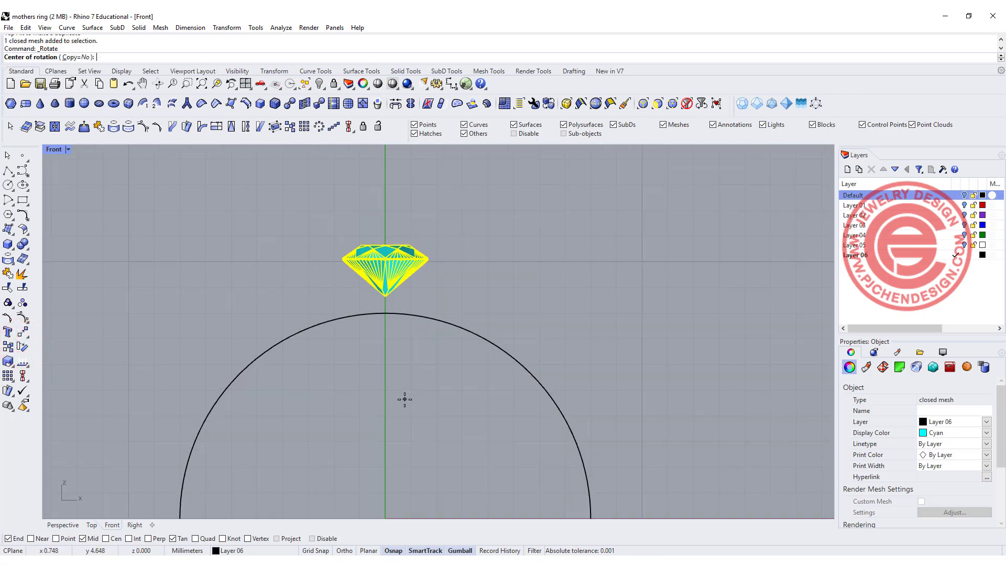
{"action": "right_click_drag", "start_coordinate": [404, 400], "coordinate": [359, 370]}
{"action": "key", "text": "Return"}
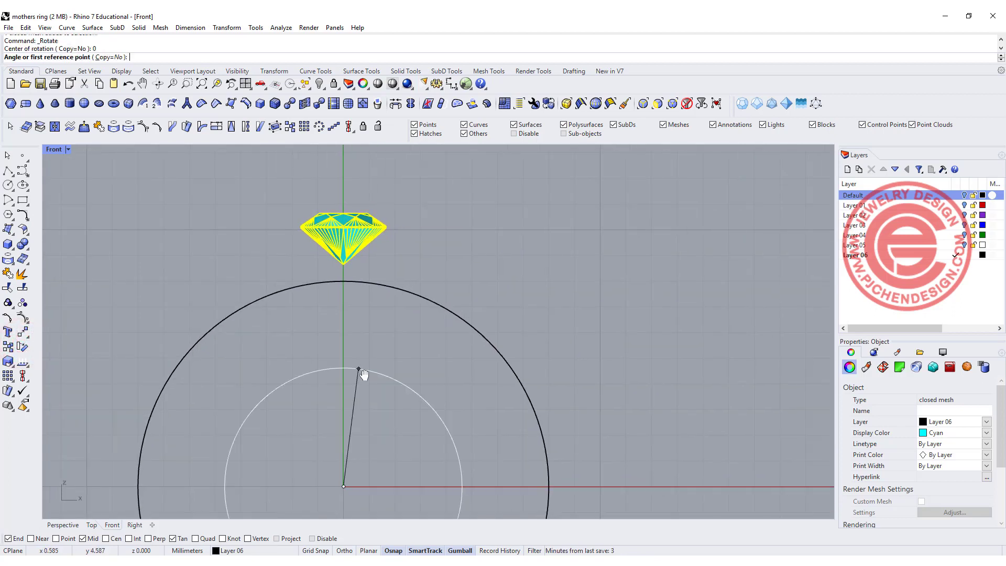
{"action": "left_click", "coordinate": [111, 57]}
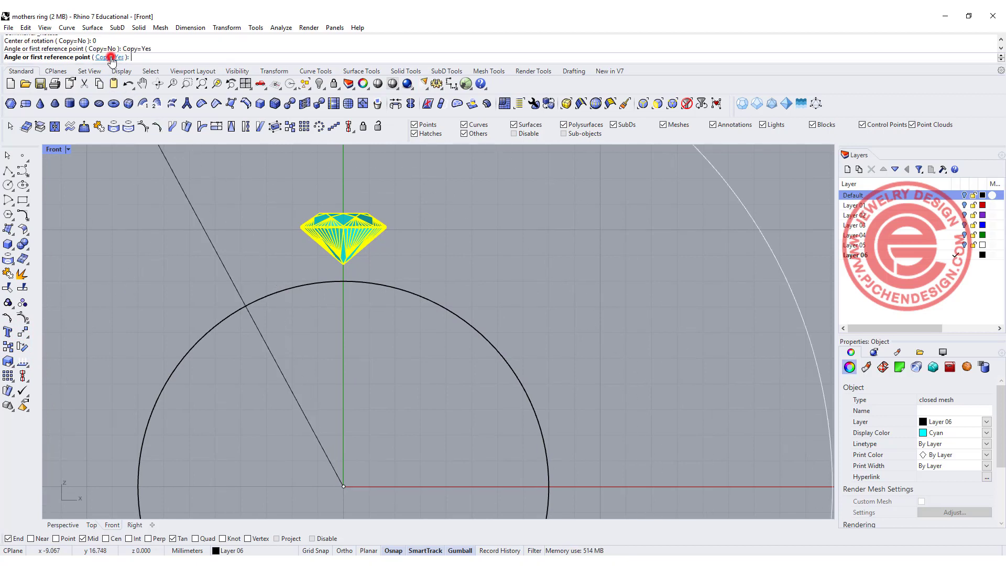
{"action": "left_click", "coordinate": [336, 171], "text": "shift"}
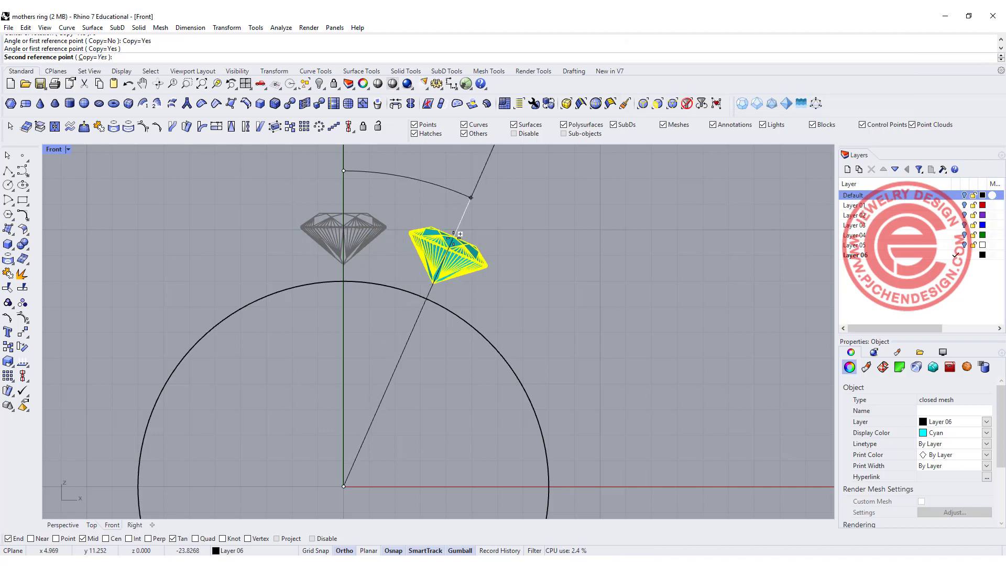
{"action": "type", "text": "-20"}
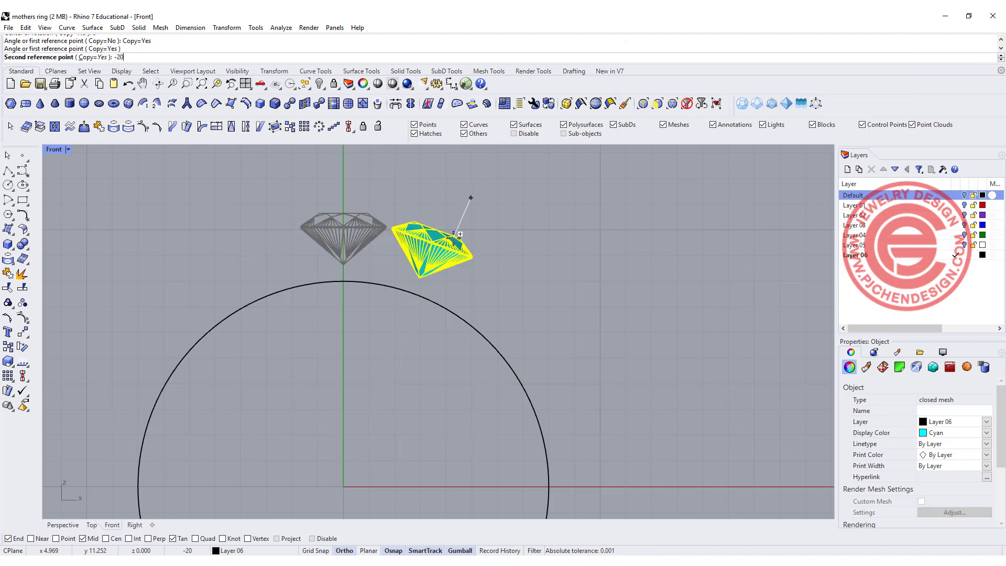
{"action": "key", "text": "Return"}
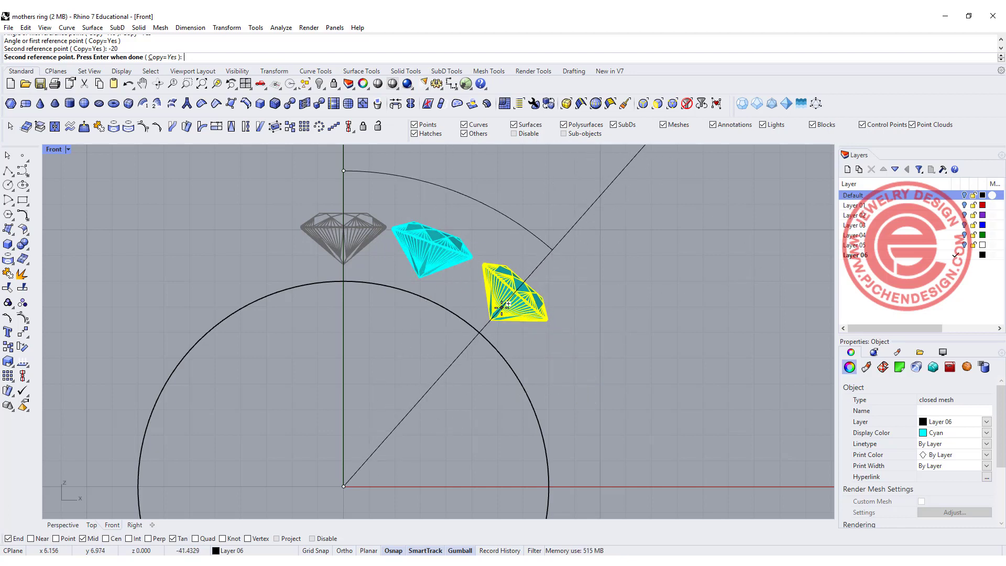
{"action": "type", "text": "-40"}
{"action": "key", "text": "Return"}
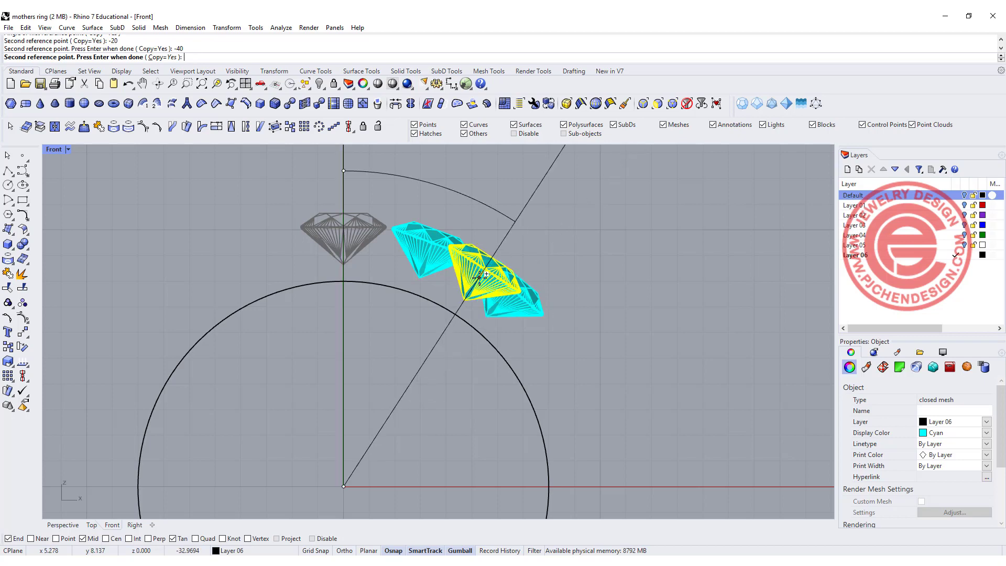
{"action": "key", "text": "Return"}
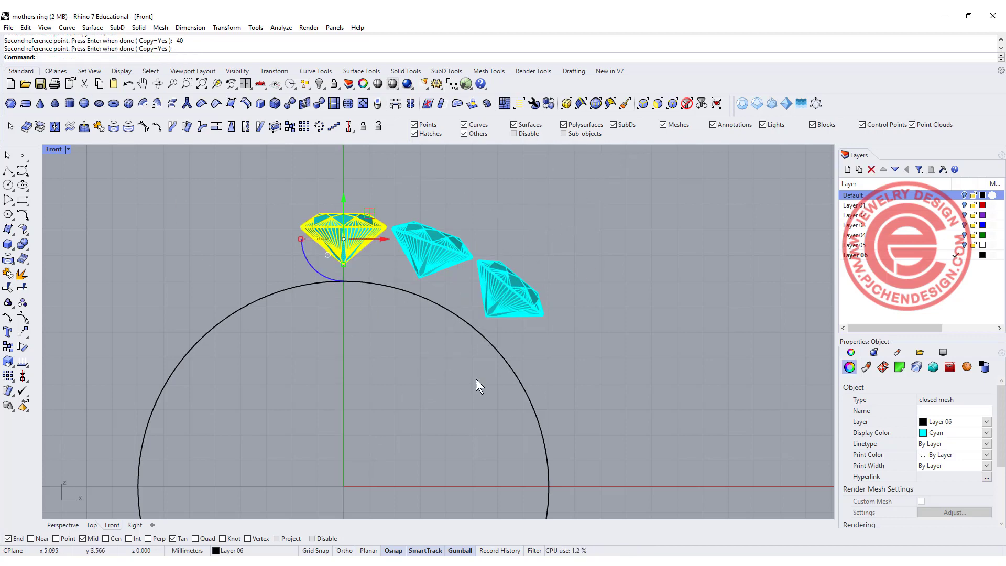
{"action": "scroll", "coordinate": [378, 219], "scroll_direction": "up", "scroll_amount": 3}
Step: Nudge the middle gem along the arc, then undo its last move and deselect it
{"action": "left_click", "coordinate": [472, 215]}
{"action": "scroll", "coordinate": [387, 225], "scroll_direction": "up", "scroll_amount": 5}
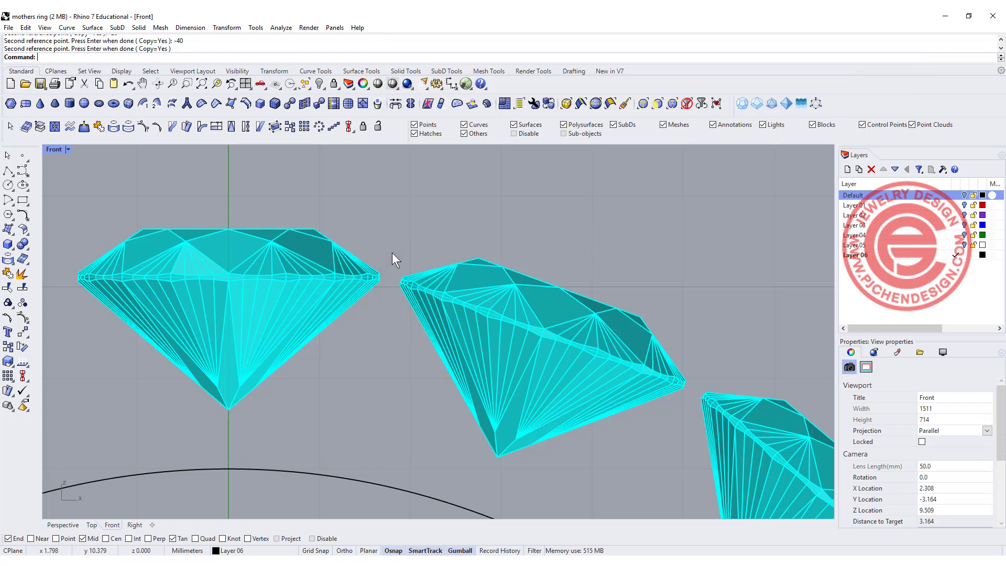
{"action": "left_click", "coordinate": [403, 278]}
{"action": "left_click_drag", "start_coordinate": [568, 331], "coordinate": [545, 326]}
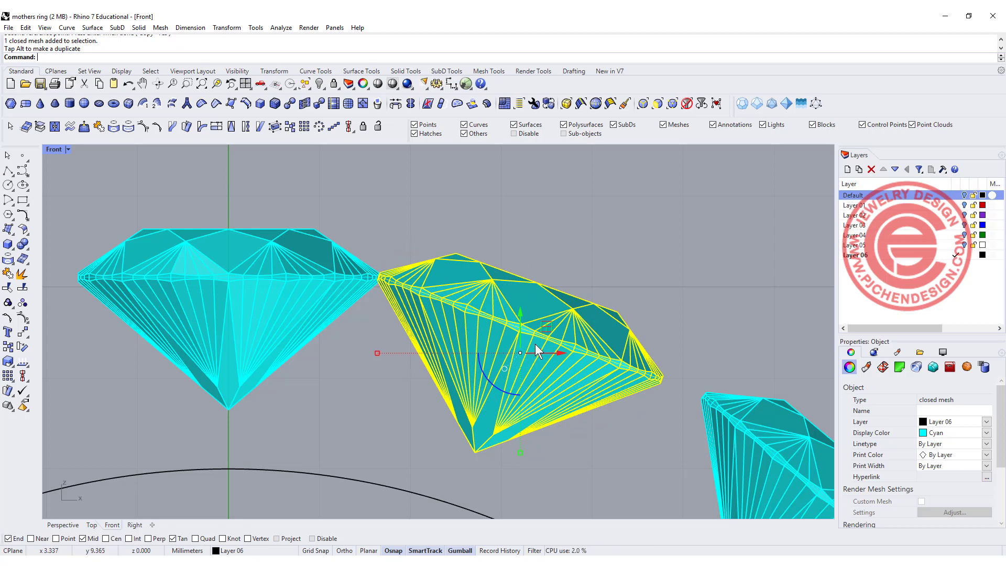
{"action": "left_click_drag", "start_coordinate": [545, 335], "coordinate": [611, 359]}
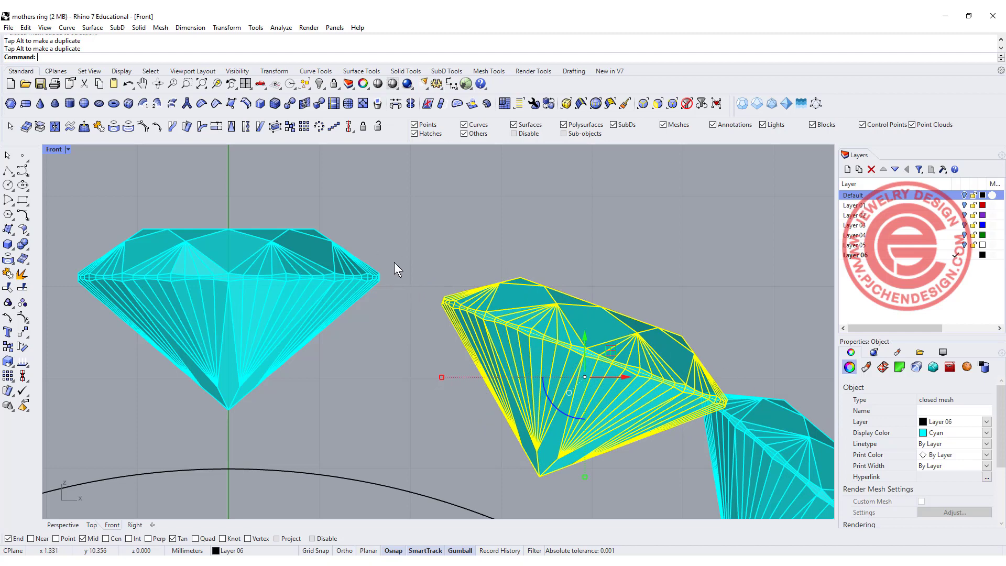
{"action": "key", "text": "ctrl+z"}
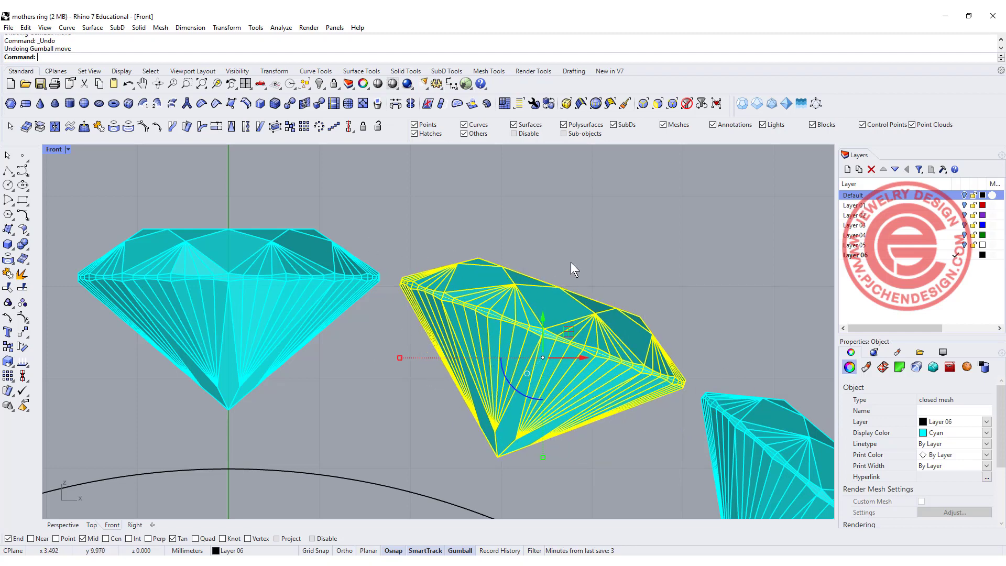
{"action": "left_click", "coordinate": [595, 240]}
{"action": "scroll", "coordinate": [525, 262], "scroll_direction": "down", "scroll_amount": 3}
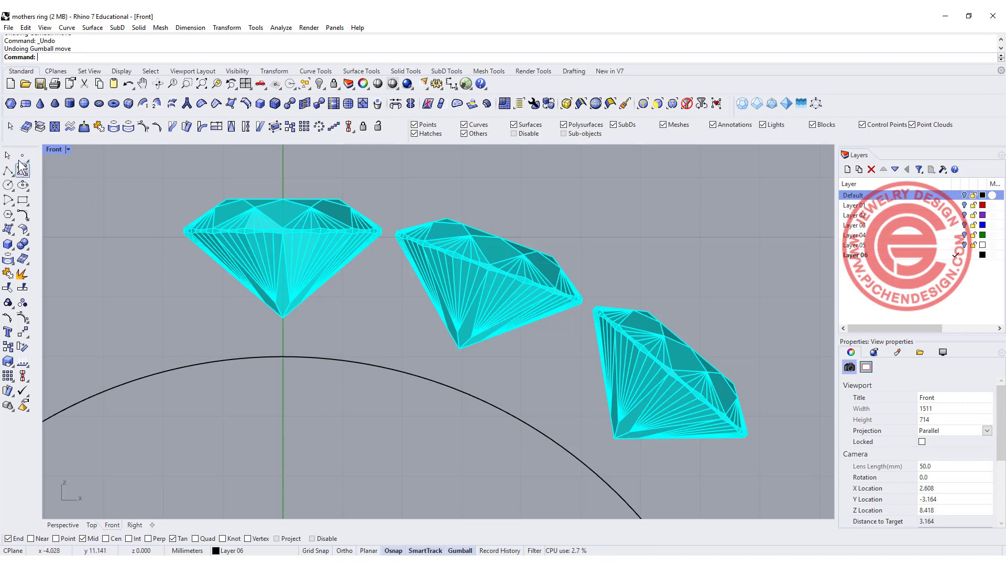
Step: Restore four views and start a Tube based at the first gem's lower tip
{"action": "double_click", "coordinate": [50, 149]}
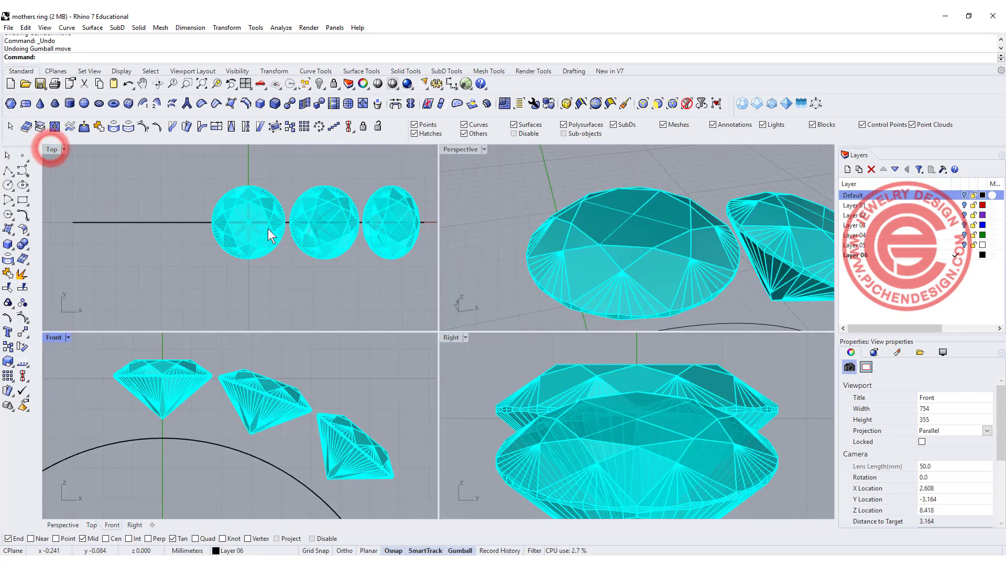
{"action": "right_click_drag", "start_coordinate": [257, 222], "coordinate": [223, 220]}
{"action": "left_click", "coordinate": [10, 246]}
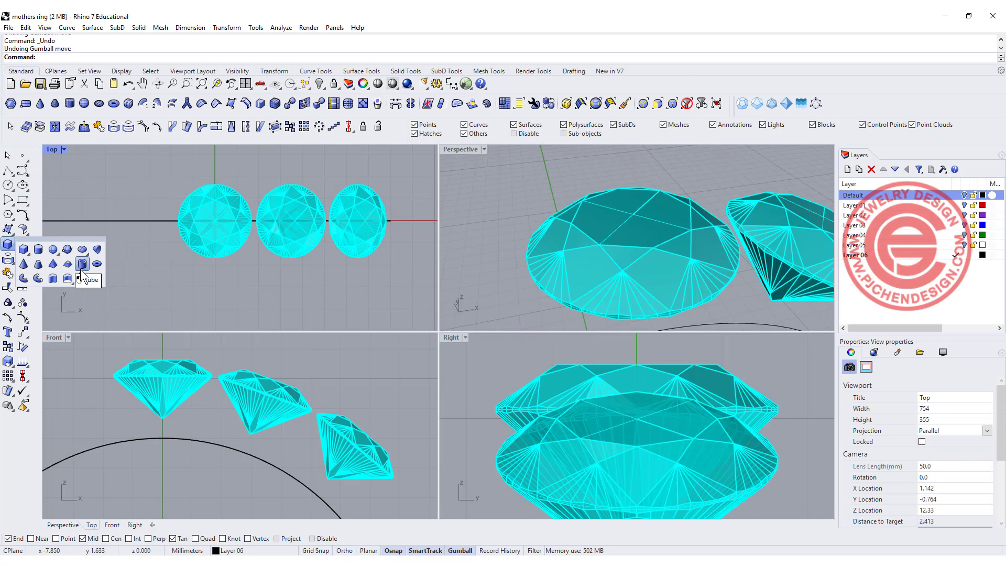
{"action": "left_click", "coordinate": [82, 266]}
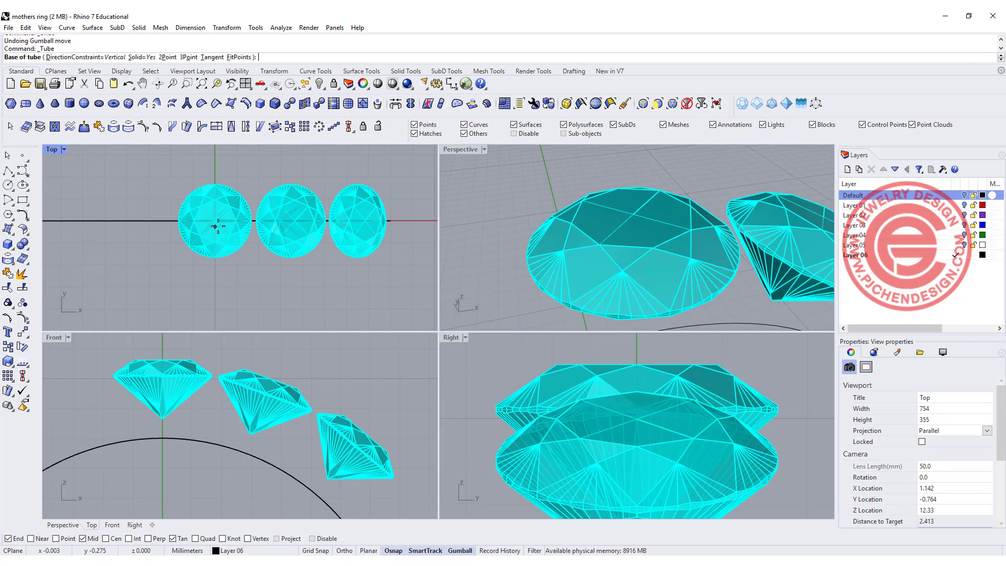
{"action": "left_click", "coordinate": [248, 538]}
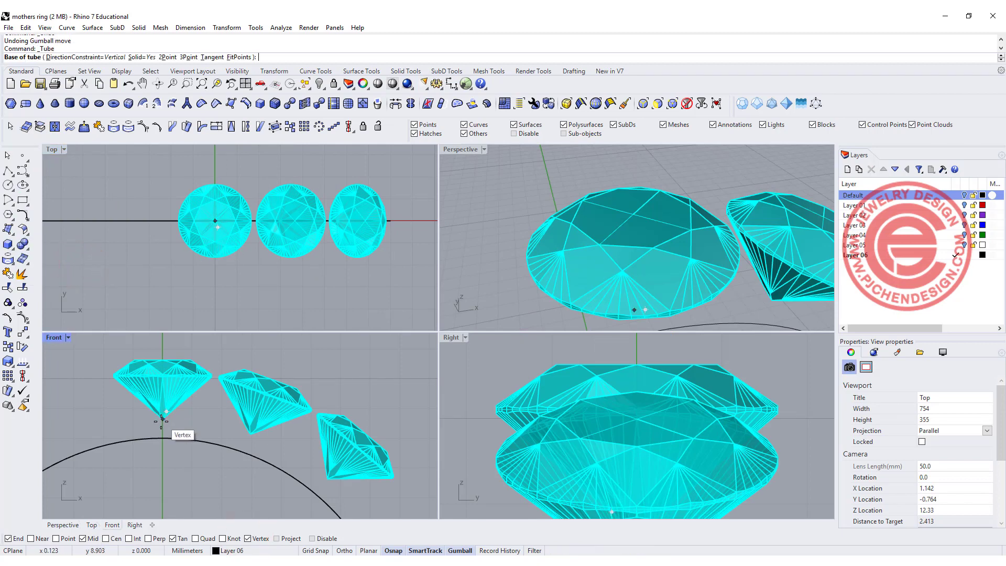
{"action": "left_click", "coordinate": [161, 421]}
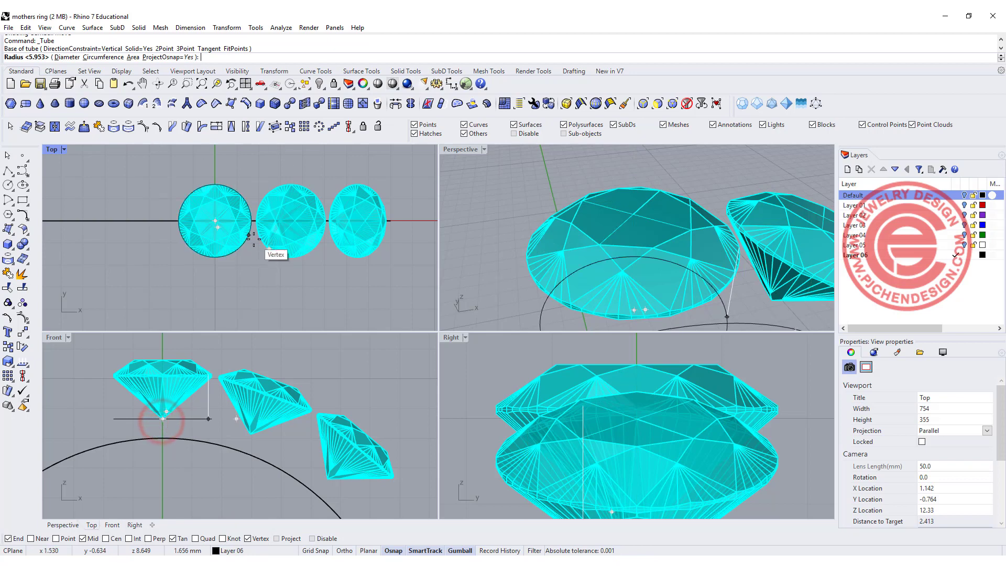
Step: Set the tube's outer and inner radii and its end point below the gem
{"action": "scroll", "coordinate": [254, 220], "scroll_direction": "up", "scroll_amount": 2}
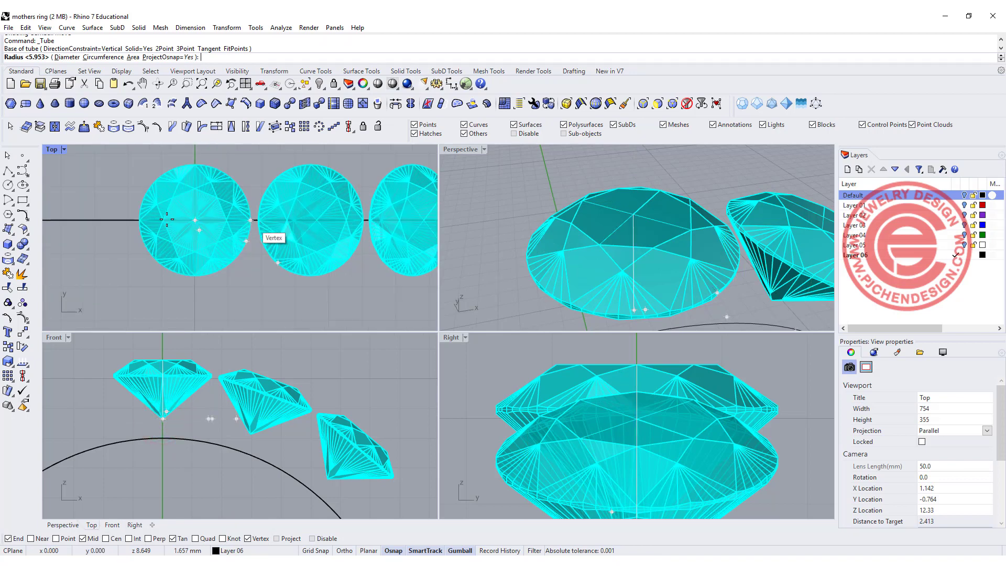
{"action": "left_click", "coordinate": [312, 538]}
{"action": "scroll", "coordinate": [129, 222], "scroll_direction": "up", "scroll_amount": 3}
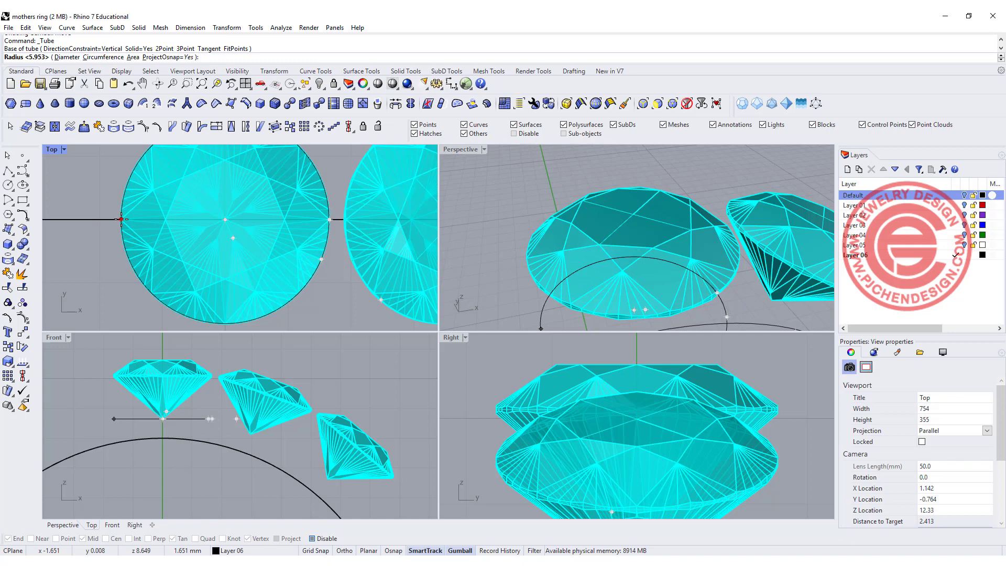
{"action": "left_click", "coordinate": [121, 219]}
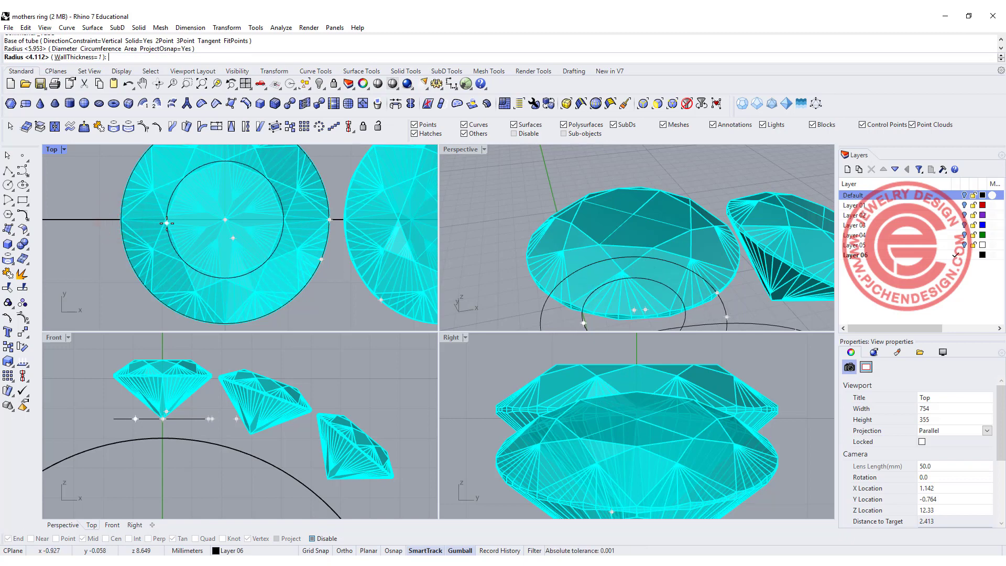
{"action": "left_click", "coordinate": [166, 223]}
{"action": "right_click_drag", "start_coordinate": [199, 436], "coordinate": [228, 381]}
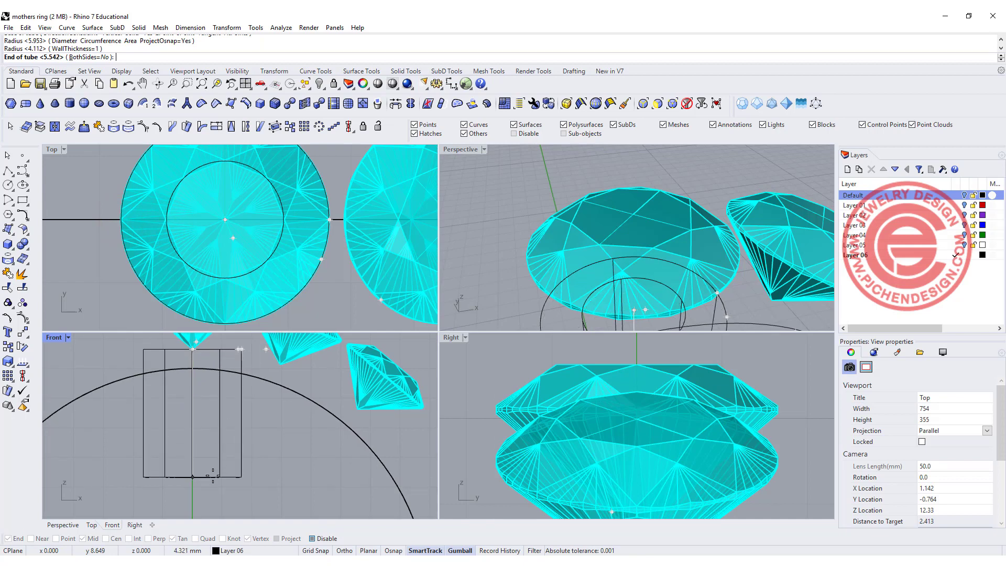
{"action": "left_click", "coordinate": [212, 476]}
{"action": "scroll", "coordinate": [267, 437], "scroll_direction": "down", "scroll_amount": 6}
{"action": "right_click_drag", "start_coordinate": [244, 432], "coordinate": [234, 454]}
{"action": "left_click", "coordinate": [234, 454]}
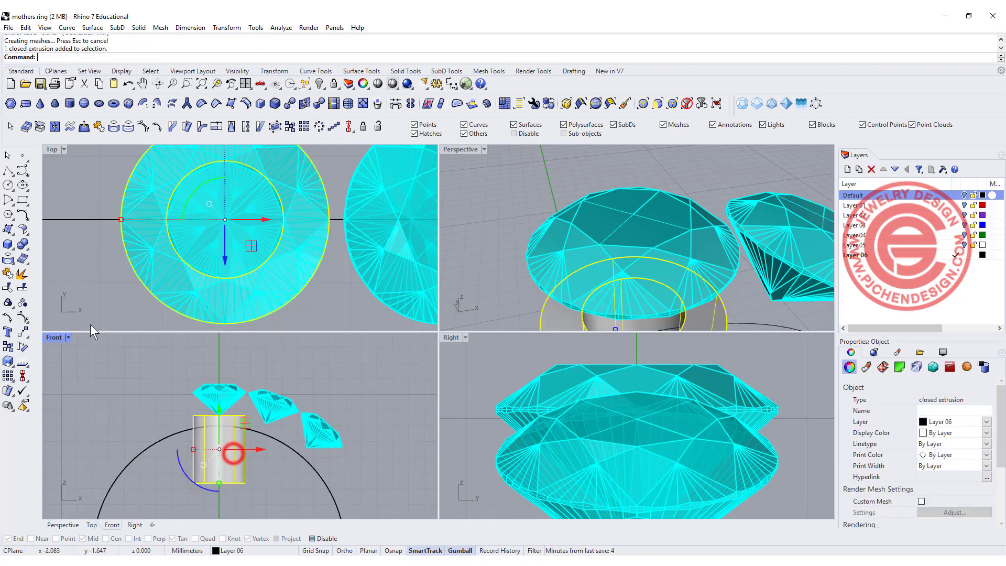
Step: Raise the tube in the maximized Front view up to the gem's girdle
{"action": "double_click", "coordinate": [55, 338]}
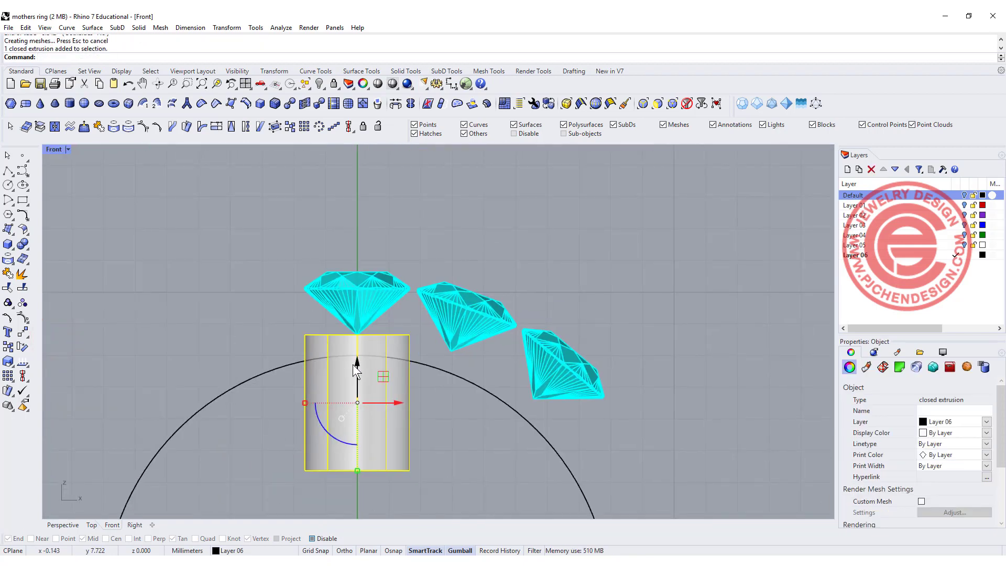
{"action": "left_click_drag", "start_coordinate": [353, 363], "coordinate": [360, 321]}
{"action": "left_click", "coordinate": [488, 241]}
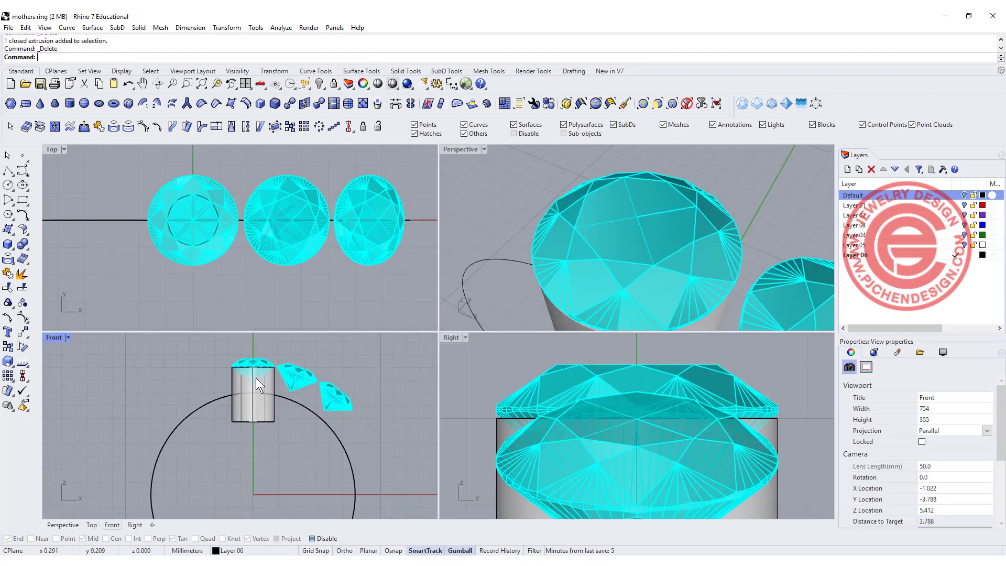
{"action": "scroll", "coordinate": [256, 379], "scroll_direction": "up", "scroll_amount": 5}
{"action": "right_click_drag", "start_coordinate": [273, 426], "coordinate": [265, 413]}
{"action": "scroll", "coordinate": [265, 414], "scroll_direction": "up", "scroll_amount": 3}
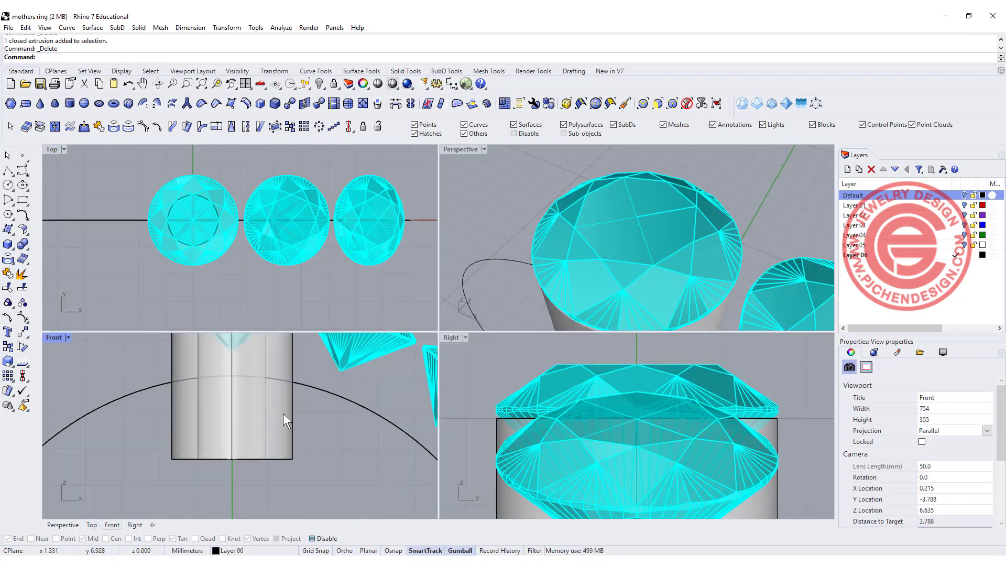
{"action": "left_click", "coordinate": [282, 412]}
Step: Orbit the Perspective view under the tube and switch it to Ghosted display
{"action": "scroll", "coordinate": [555, 238], "scroll_direction": "down", "scroll_amount": 3}
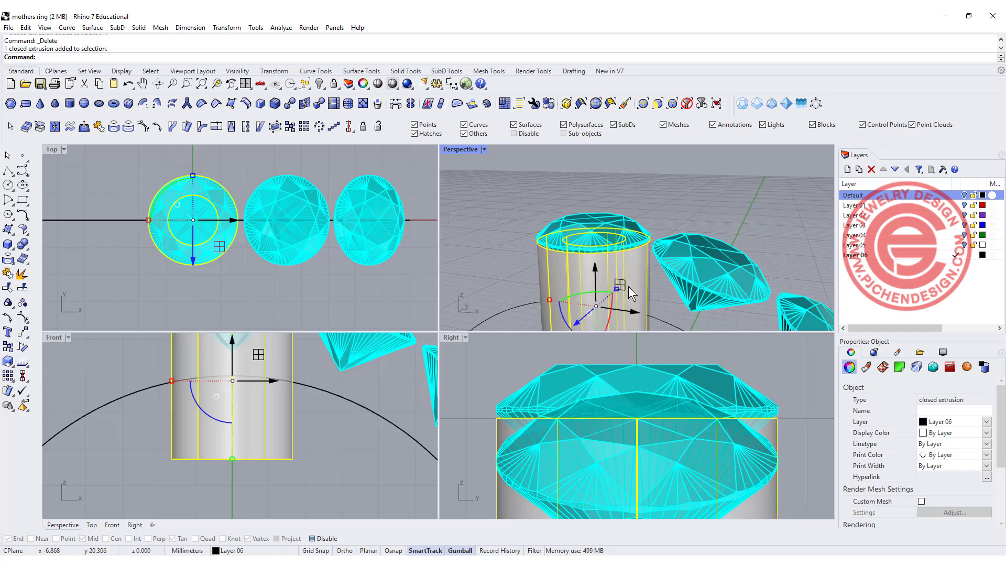
{"action": "scroll", "coordinate": [628, 287], "scroll_direction": "down", "scroll_amount": 4}
{"action": "right_click_drag", "start_coordinate": [628, 286], "coordinate": [612, 215], "text": "shift"}
{"action": "scroll", "coordinate": [620, 280], "scroll_direction": "up", "scroll_amount": 6}
{"action": "left_click", "coordinate": [644, 266]}
{"action": "right_click_drag", "start_coordinate": [644, 265], "coordinate": [651, 200]}
{"action": "left_click", "coordinate": [485, 149]}
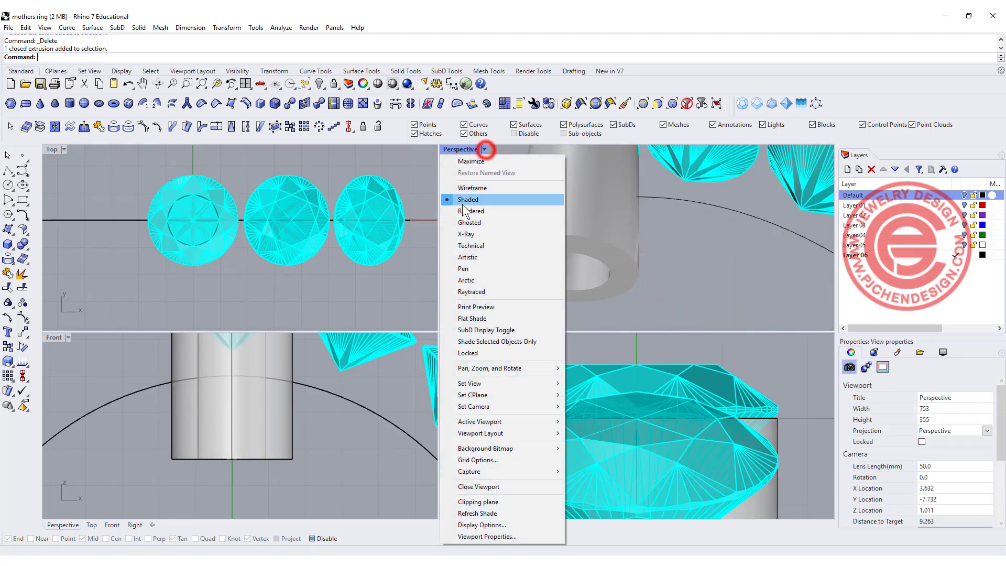
{"action": "left_click", "coordinate": [457, 221]}
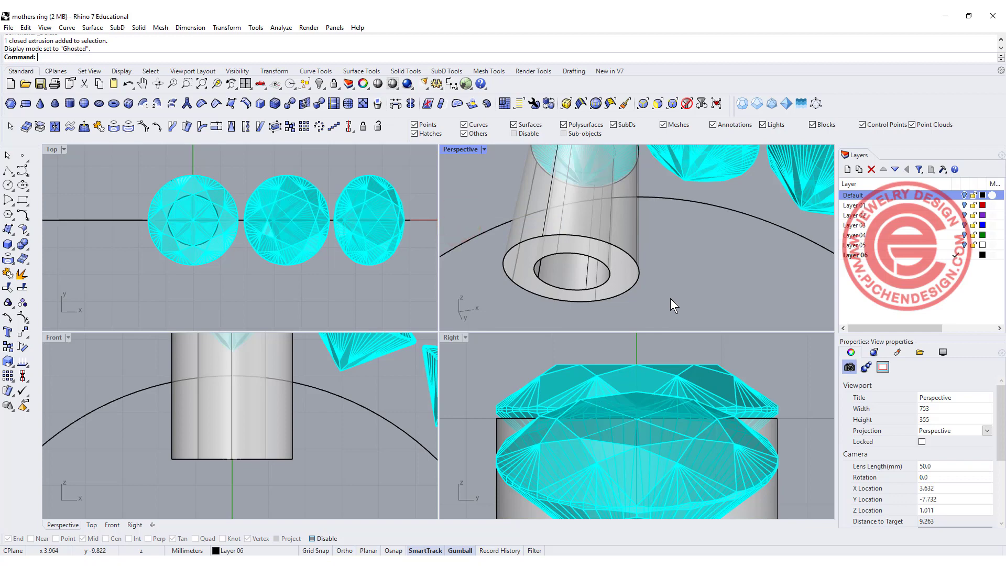
Step: Scale the tube's bottom face smaller so the tube tapers downward
{"action": "left_click", "coordinate": [623, 275], "text": "ctrl+shift"}
{"action": "left_click_drag", "start_coordinate": [501, 283], "coordinate": [513, 281]}
{"action": "left_click", "coordinate": [346, 458]}
{"action": "scroll", "coordinate": [394, 284], "scroll_direction": "down", "scroll_amount": 4}
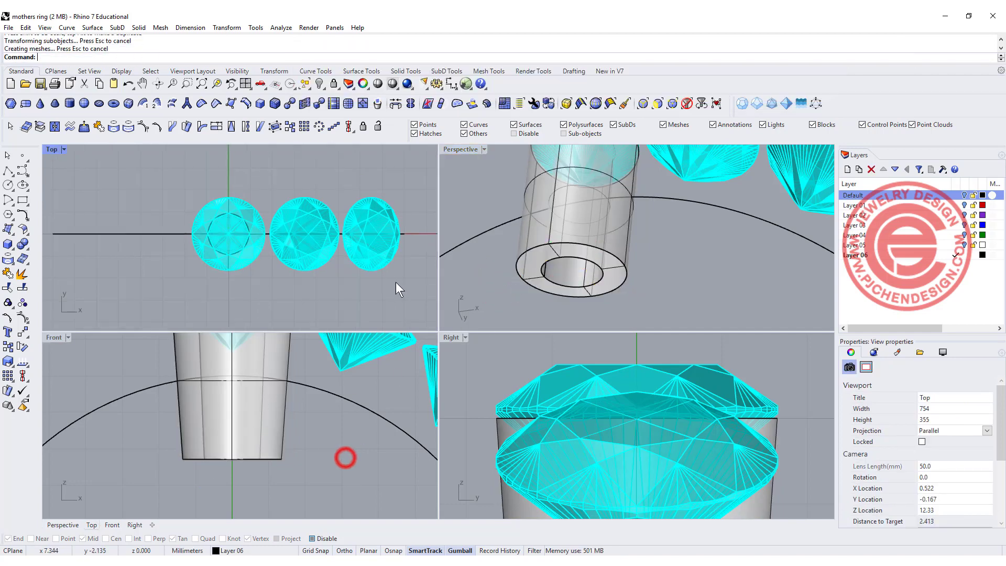
{"action": "right_click_drag", "start_coordinate": [329, 357], "coordinate": [279, 420]}
{"action": "scroll", "coordinate": [279, 420], "scroll_direction": "down", "scroll_amount": 4}
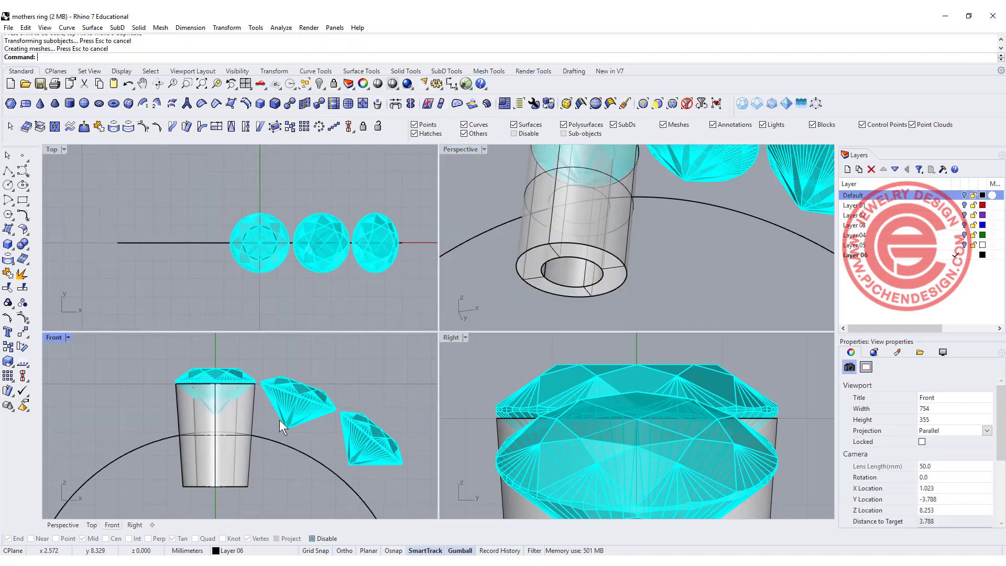
Step: Rotate-copy the tapered tube about the origin by -20° and -40° with Ortho on
{"action": "double_click", "coordinate": [52, 338]}
{"action": "left_click", "coordinate": [289, 227]}
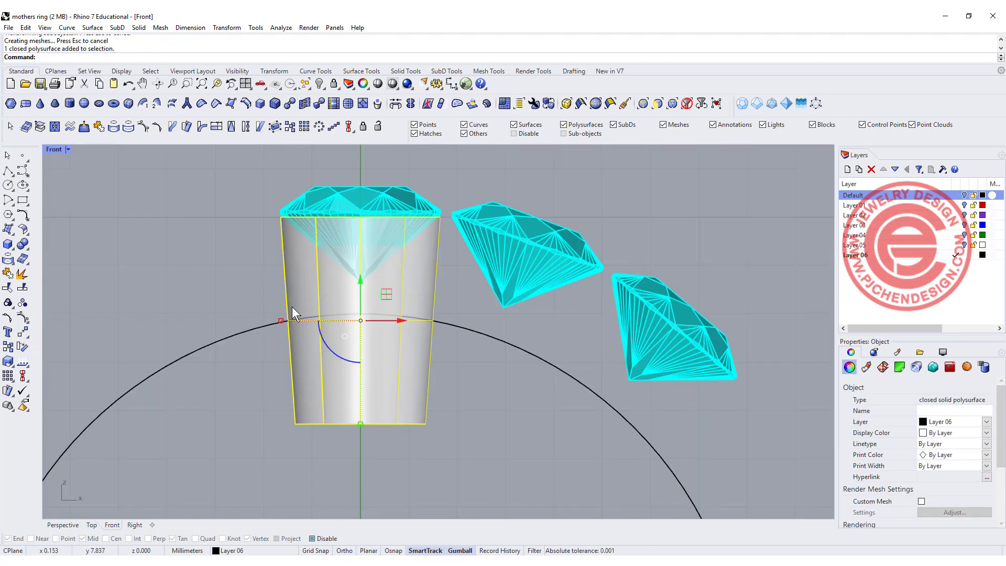
{"action": "left_click", "coordinate": [25, 347]}
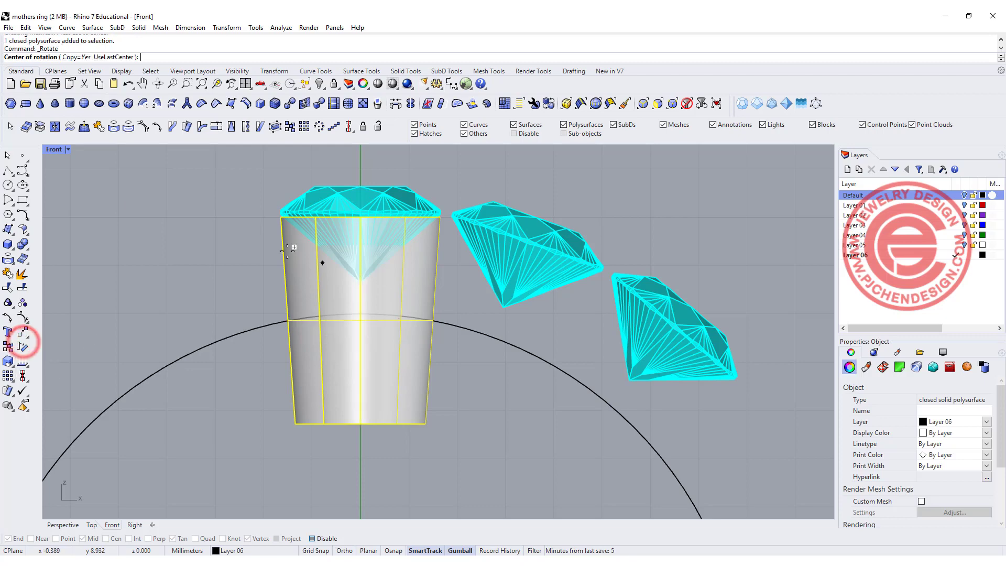
{"action": "type", "text": "0"}
{"action": "key", "text": "Return"}
{"action": "key", "text": "F8"}
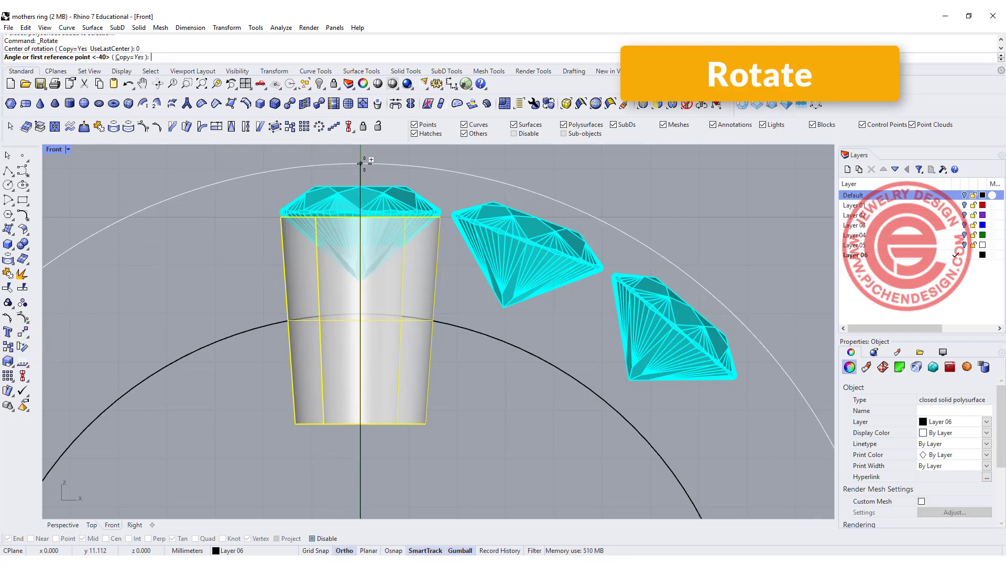
{"action": "left_click", "coordinate": [361, 164]}
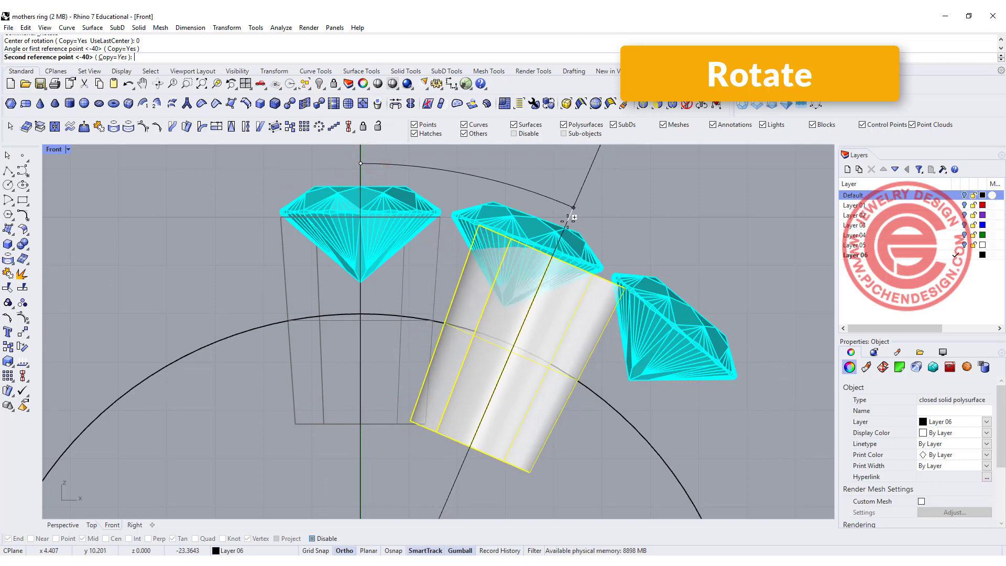
{"action": "type", "text": "-20"}
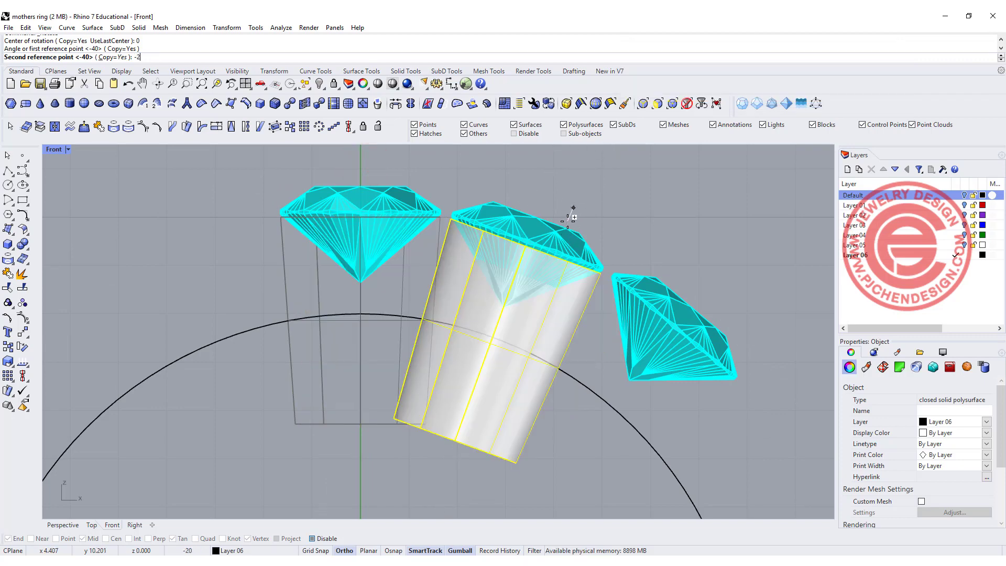
{"action": "key", "text": "Return"}
{"action": "type", "text": "-40"}
{"action": "key", "text": "Return"}
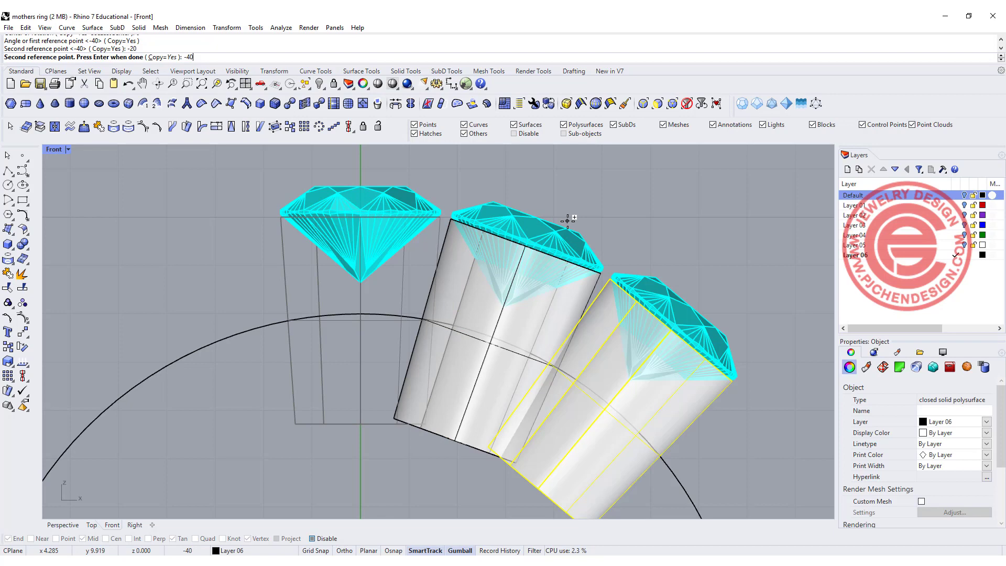
{"action": "key", "text": "Return"}
{"action": "scroll", "coordinate": [564, 318], "scroll_direction": "down", "scroll_amount": 6}
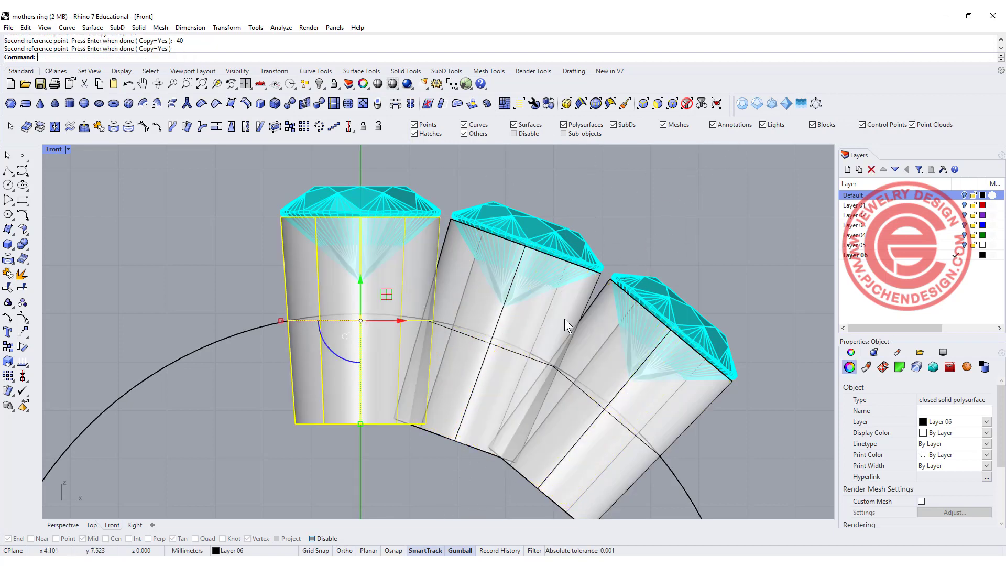
Step: Draw a vertical polyline through the first tube and gem
{"action": "left_click", "coordinate": [7, 170]}
{"action": "scroll", "coordinate": [403, 337], "scroll_direction": "up", "scroll_amount": 2}
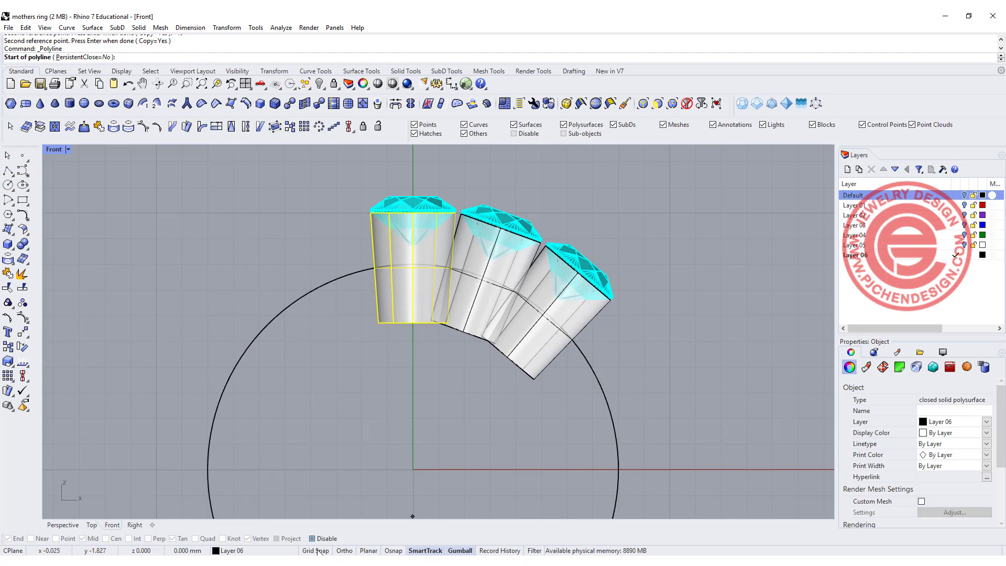
{"action": "left_click", "coordinate": [413, 366]}
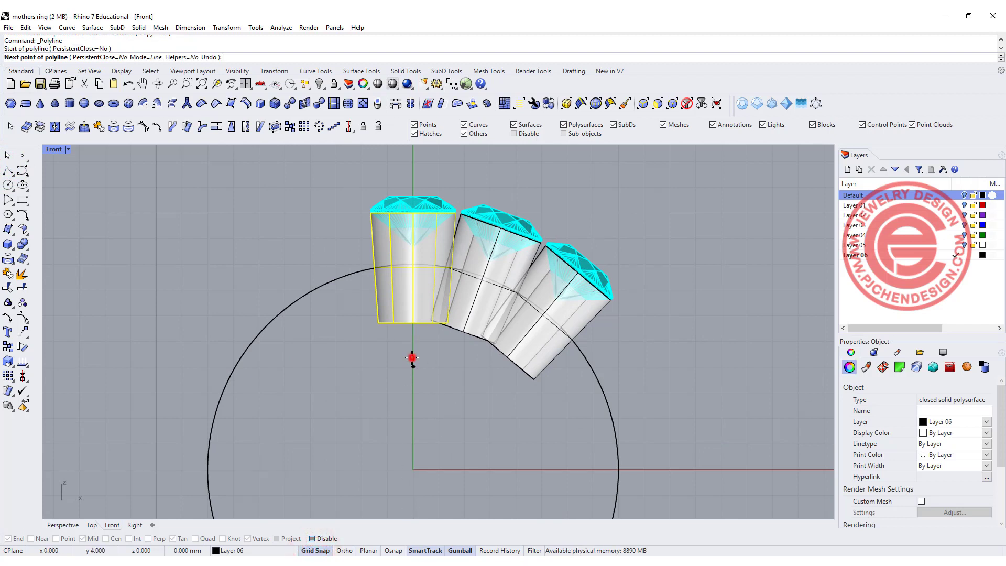
{"action": "left_click", "coordinate": [414, 179]}
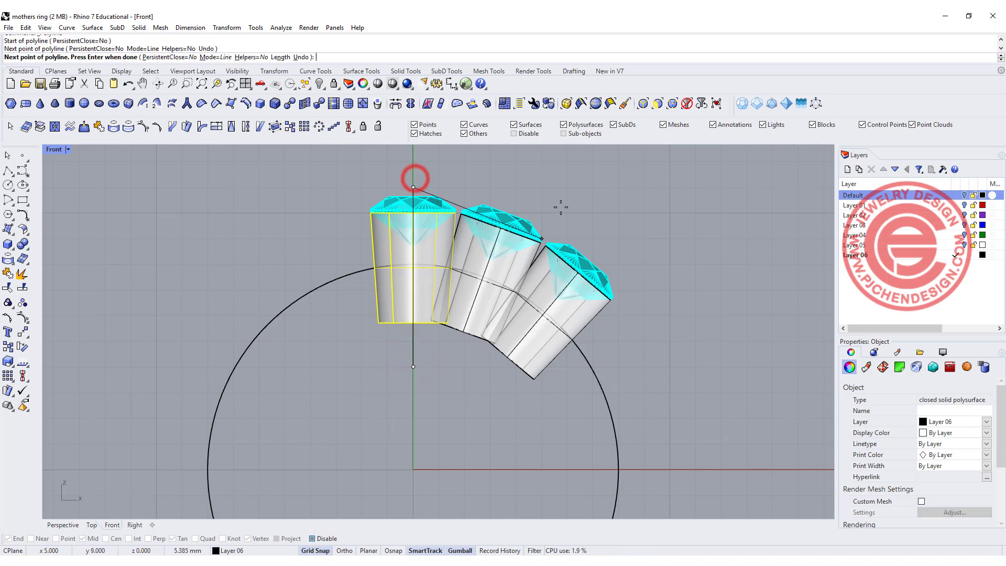
{"action": "key", "text": "Return"}
{"action": "left_click", "coordinate": [415, 359]}
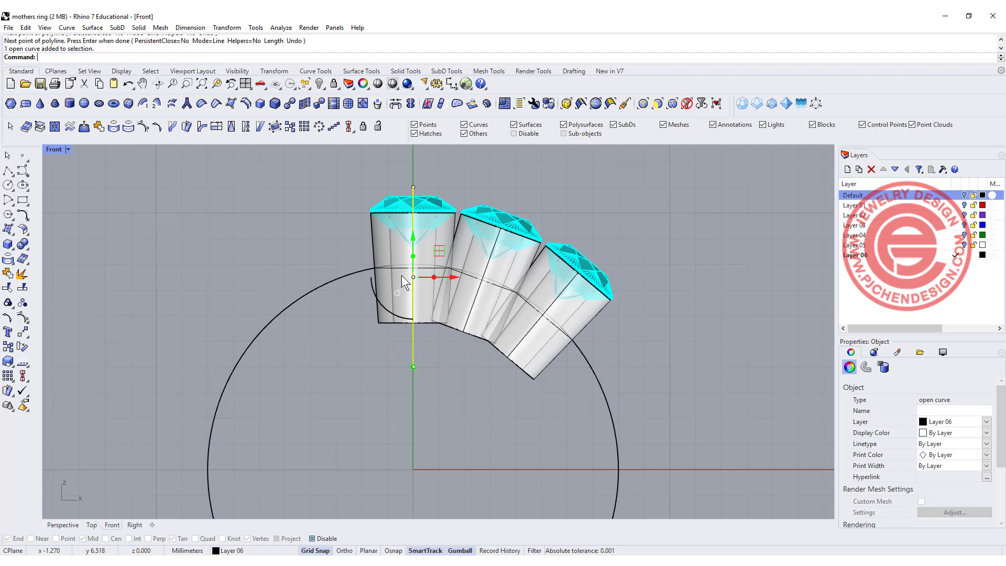
{"action": "scroll", "coordinate": [446, 203], "scroll_direction": "up", "scroll_amount": 5}
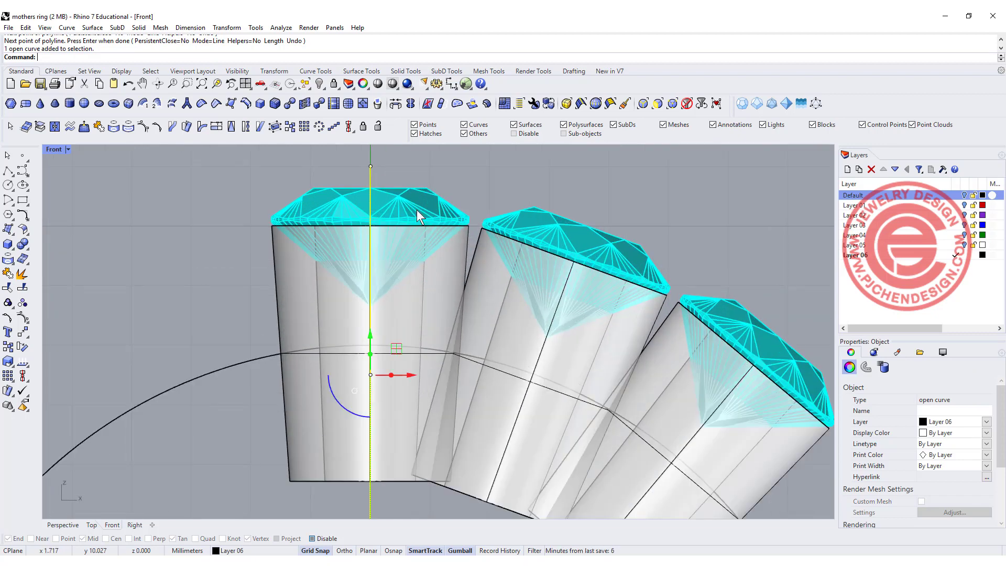
{"action": "scroll", "coordinate": [523, 249], "scroll_direction": "down", "scroll_amount": 4}
{"action": "right_click_drag", "start_coordinate": [485, 256], "coordinate": [402, 224]}
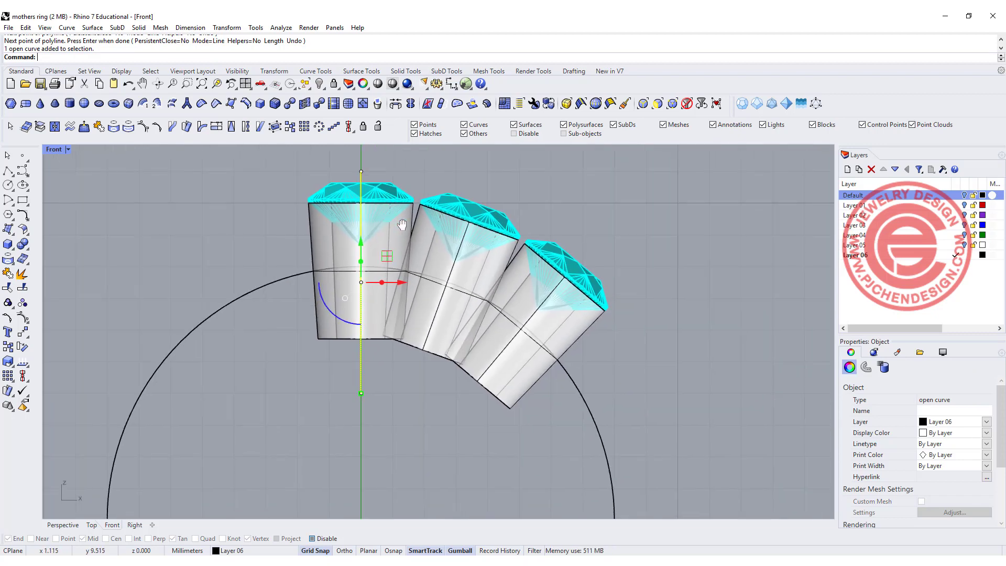
Step: Rotate-copy the line -10° about the origin, then delete the original line
{"action": "left_click", "coordinate": [22, 318]}
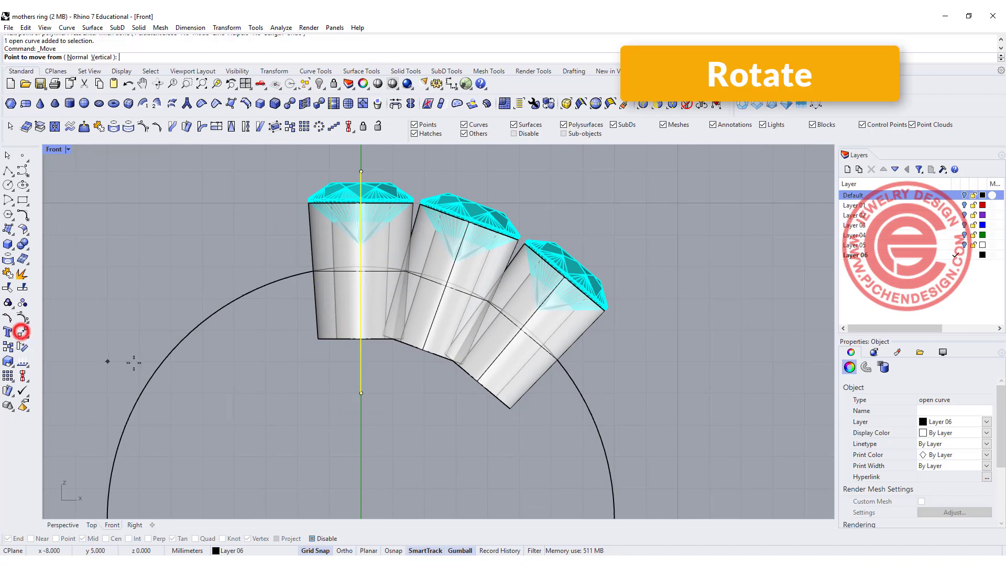
{"action": "scroll", "coordinate": [287, 382], "scroll_direction": "down", "scroll_amount": 1}
{"action": "type", "text": "0"}
{"action": "key", "text": "Return"}
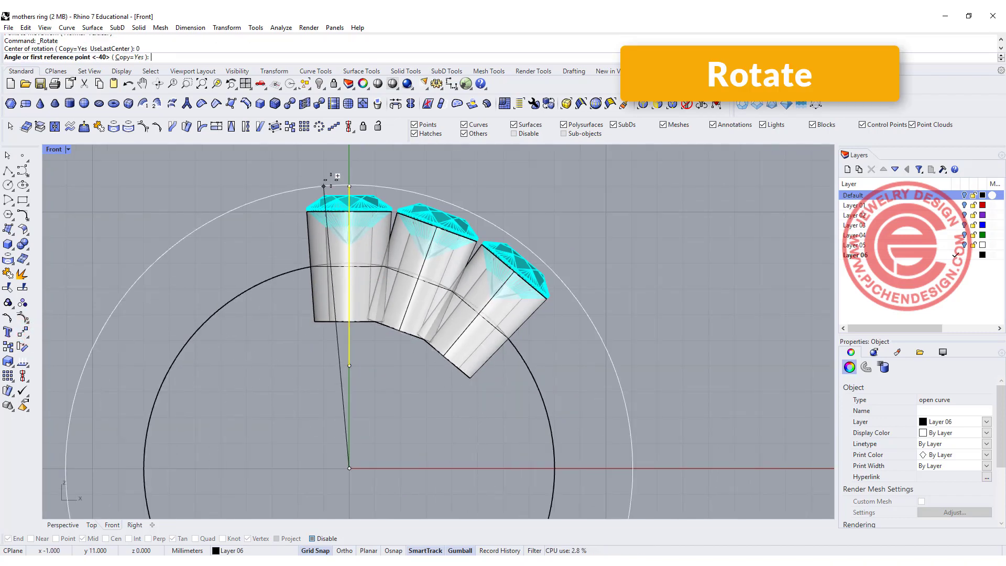
{"action": "left_click", "coordinate": [349, 162]}
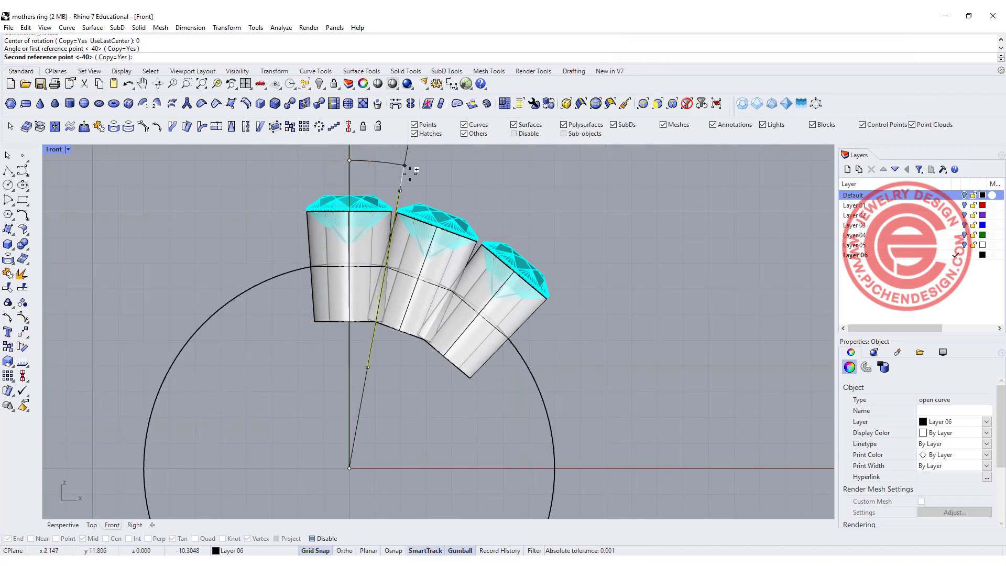
{"action": "type", "text": "-10"}
{"action": "key", "text": "Return"}
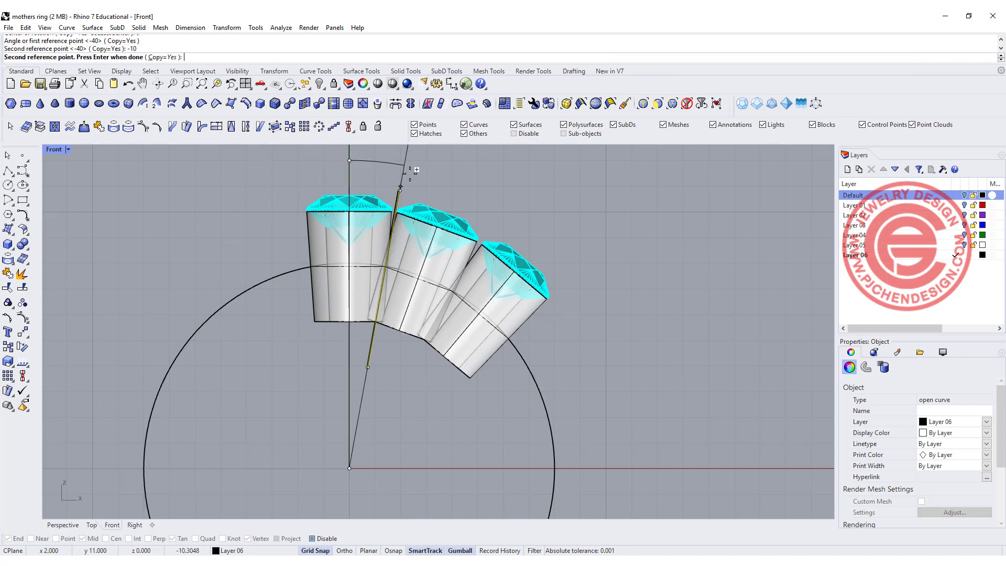
{"action": "key", "text": "Return"}
{"action": "left_click", "coordinate": [577, 225]}
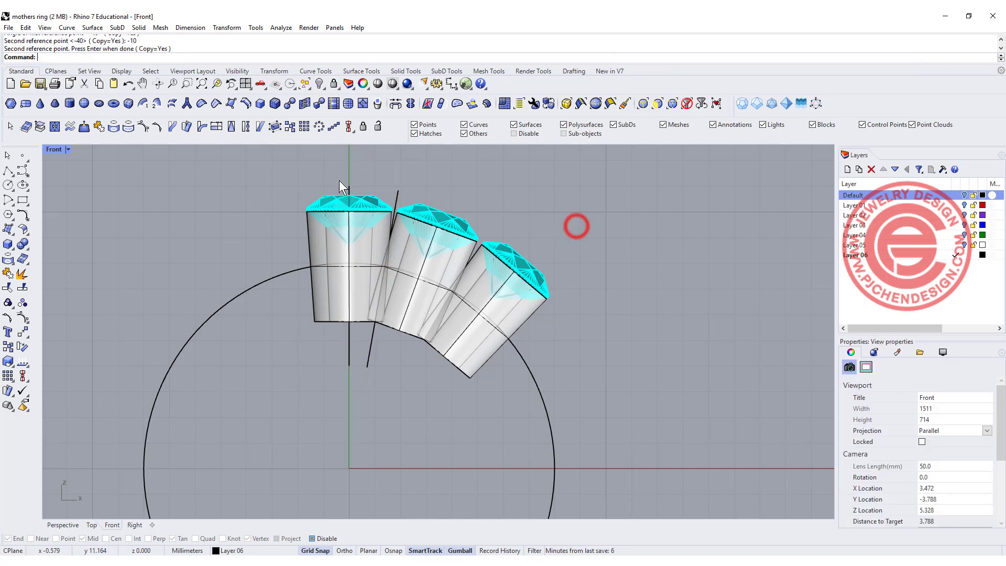
{"action": "left_click", "coordinate": [348, 190]}
{"action": "key", "text": "Delete"}
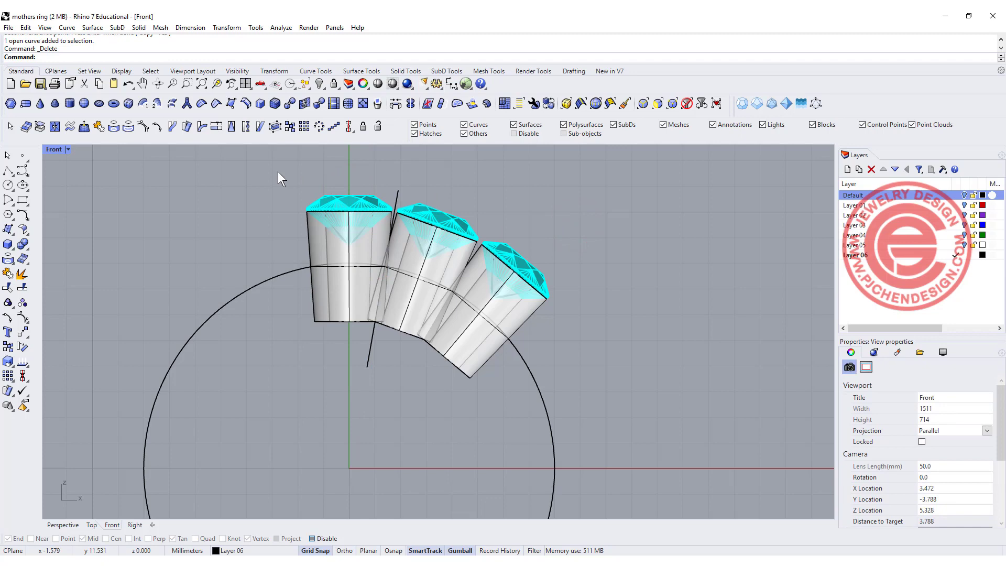
Step: Restore the four-view layout and orbit the Perspective view above the stones
{"action": "double_click", "coordinate": [51, 150]}
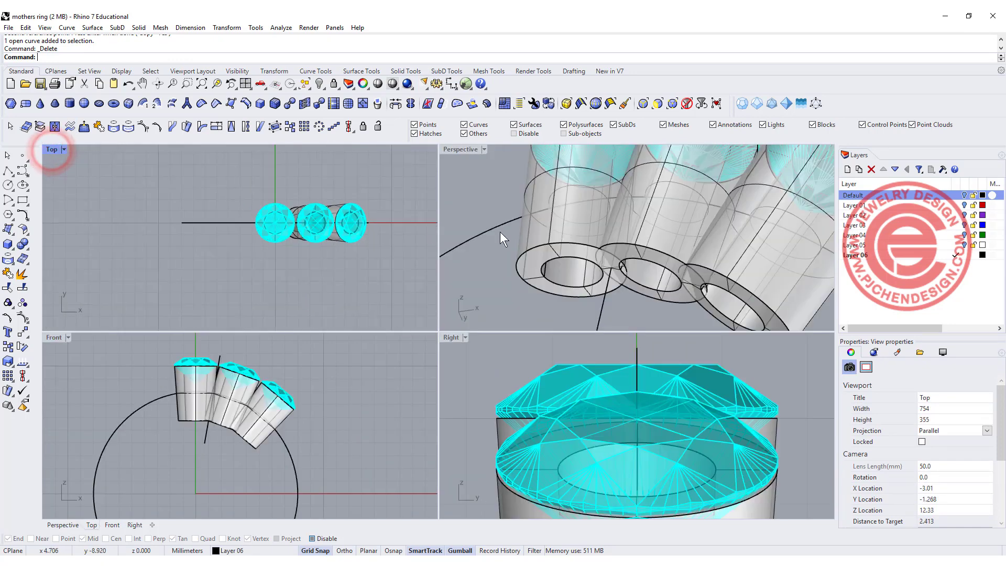
{"action": "left_click", "coordinate": [617, 193]}
{"action": "right_click_drag", "start_coordinate": [618, 193], "coordinate": [588, 207]}
{"action": "scroll", "coordinate": [594, 223], "scroll_direction": "up", "scroll_amount": 6}
{"action": "scroll", "coordinate": [307, 231], "scroll_direction": "up", "scroll_amount": 3}
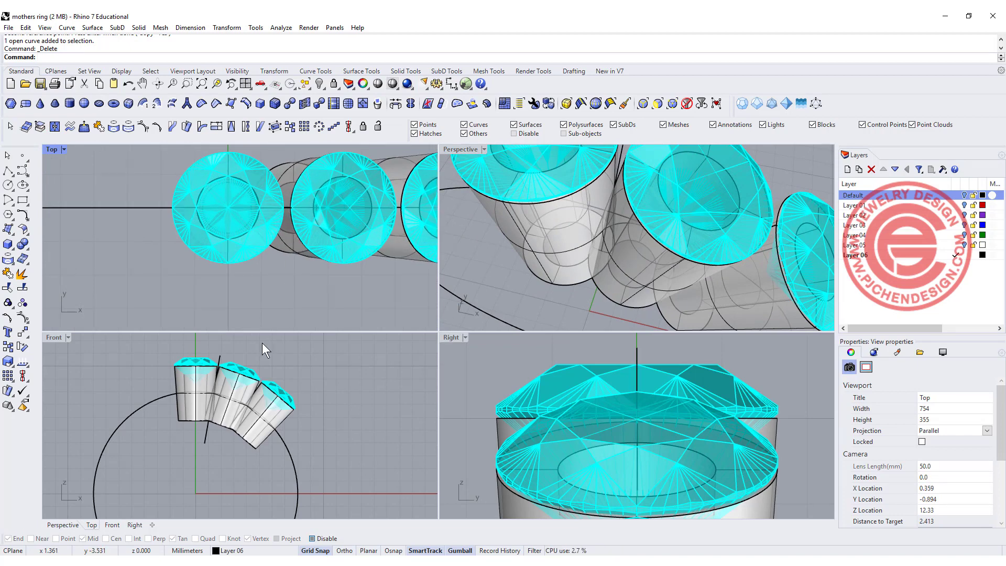
{"action": "scroll", "coordinate": [224, 358], "scroll_direction": "up", "scroll_amount": 3}
Step: Build a round-capped pipe of about 0.646 mm radius along the tilted line
{"action": "left_click", "coordinate": [218, 366]}
{"action": "left_click", "coordinate": [23, 274]}
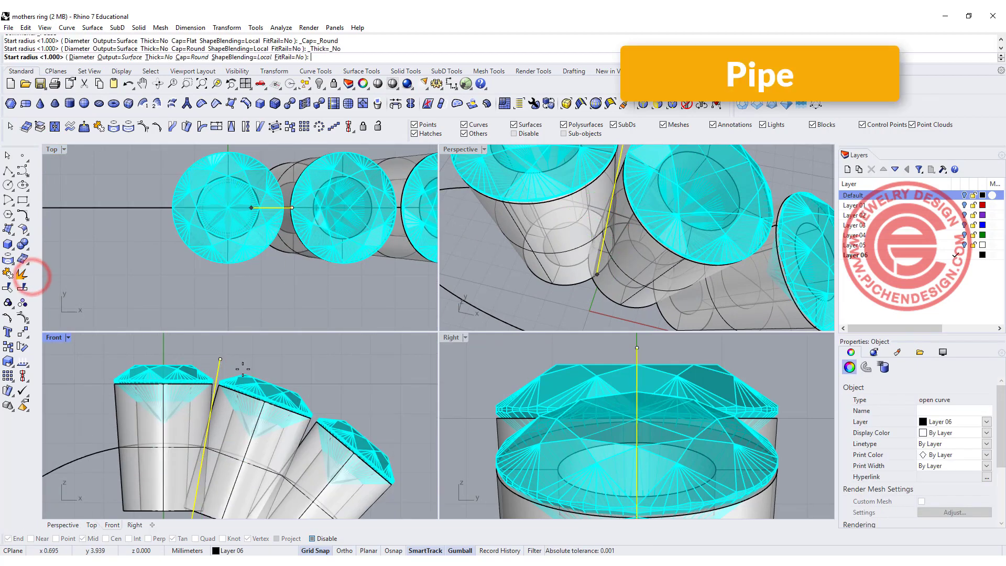
{"action": "scroll", "coordinate": [262, 306], "scroll_direction": "down", "scroll_amount": 3}
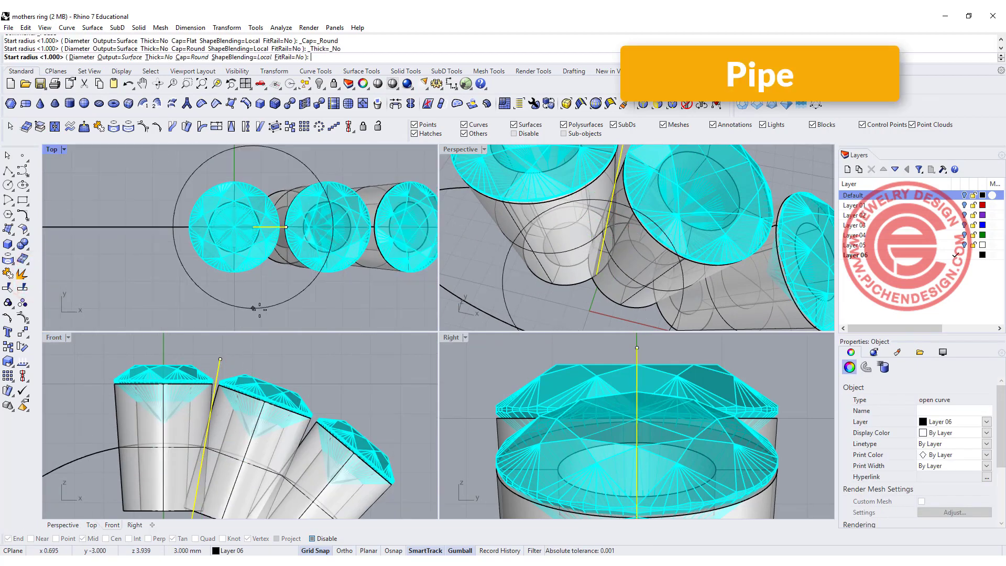
{"action": "right_click_drag", "start_coordinate": [211, 432], "coordinate": [198, 384]}
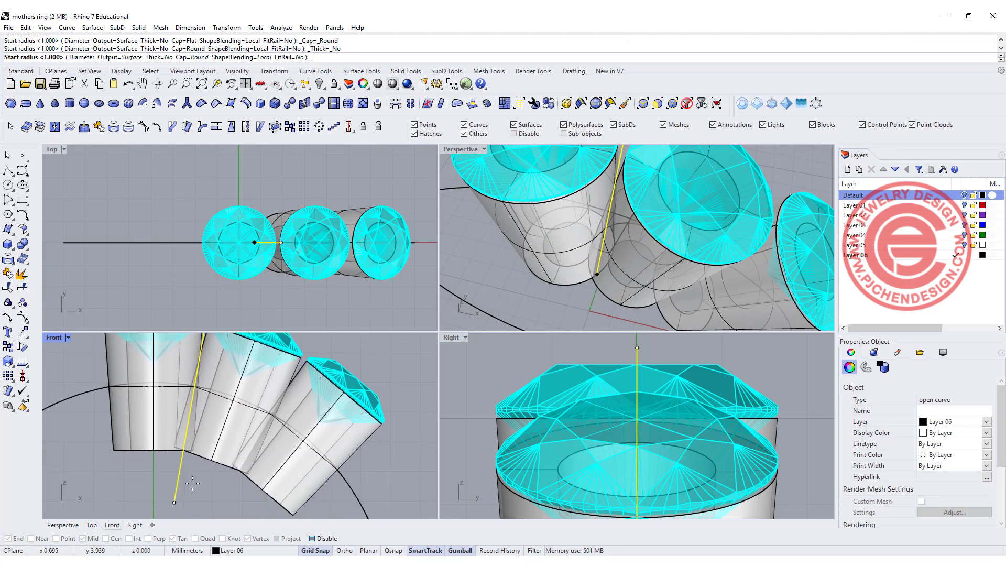
{"action": "right_click_drag", "start_coordinate": [200, 499], "coordinate": [201, 477]}
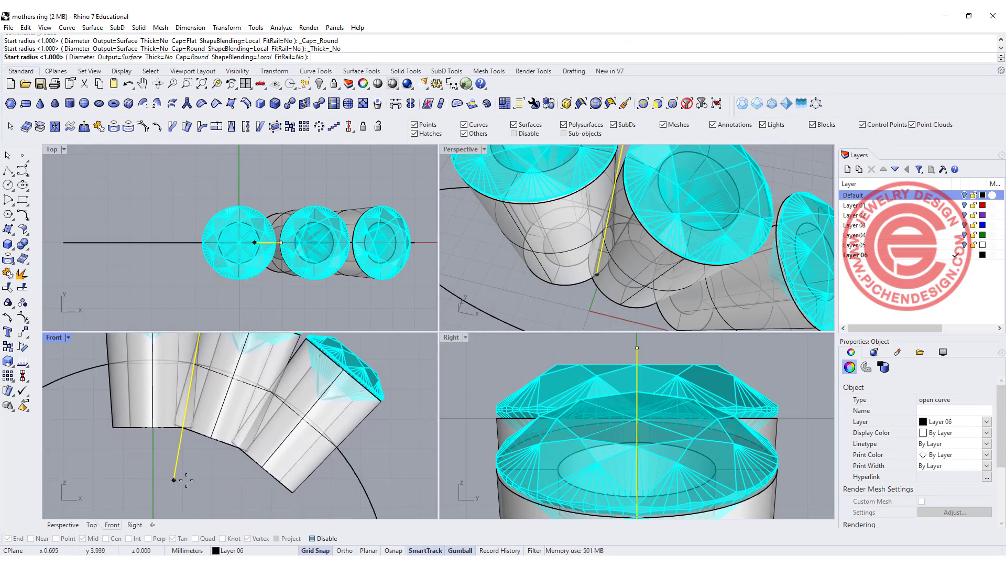
{"action": "key", "text": "F9"}
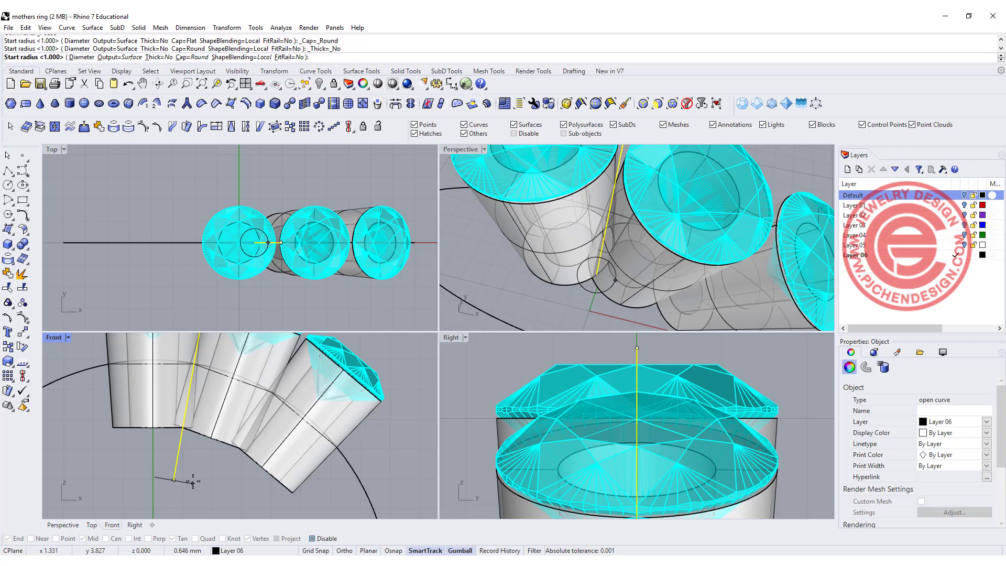
{"action": "left_click", "coordinate": [193, 481]}
{"action": "right_click", "coordinate": [193, 480]}
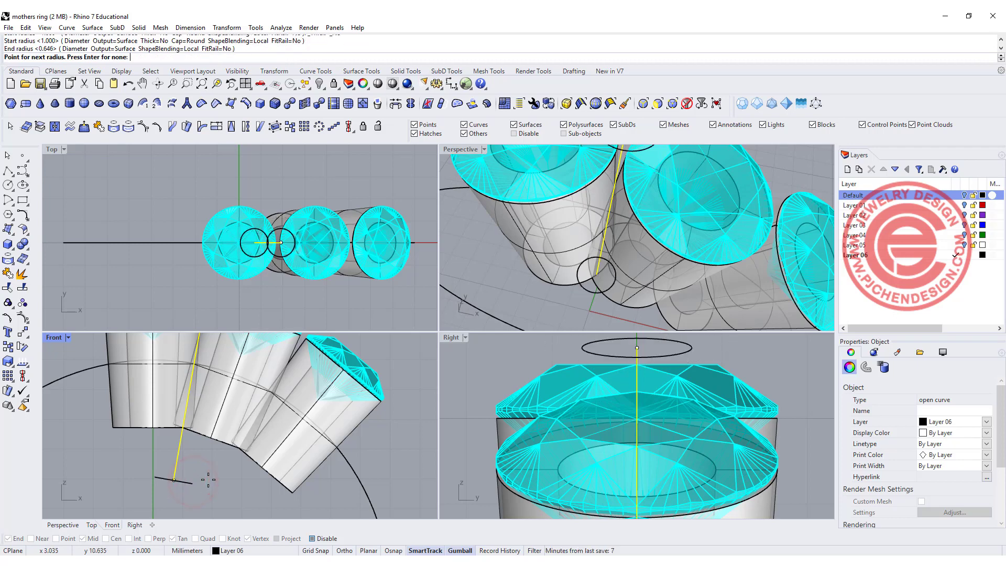
{"action": "left_click", "coordinate": [144, 227]}
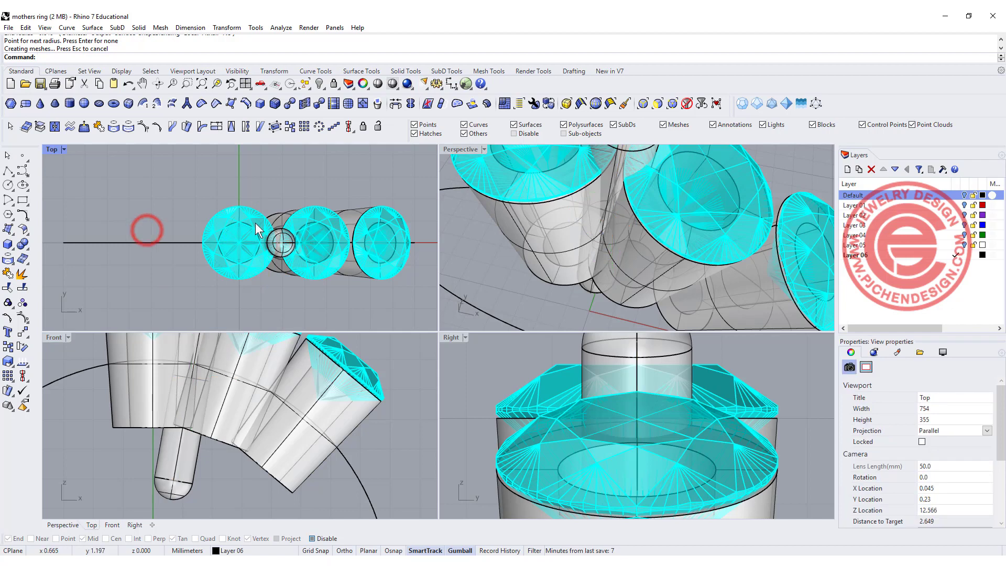
Step: Move the pipe up off the centreline with the gumball Y arrow
{"action": "scroll", "coordinate": [276, 241], "scroll_direction": "up", "scroll_amount": 3}
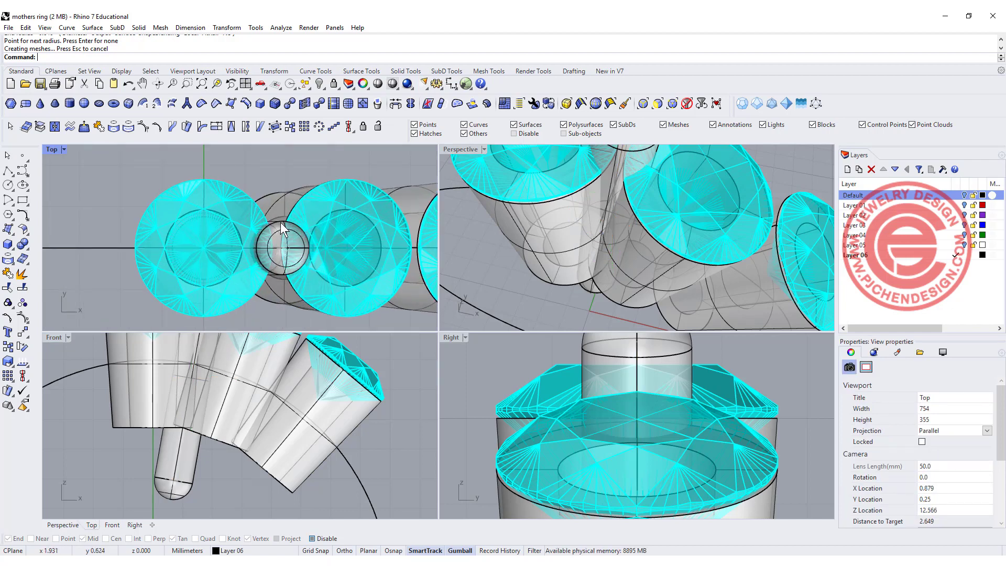
{"action": "left_click", "coordinate": [281, 222]}
{"action": "left_click_drag", "start_coordinate": [255, 209], "coordinate": [274, 167]}
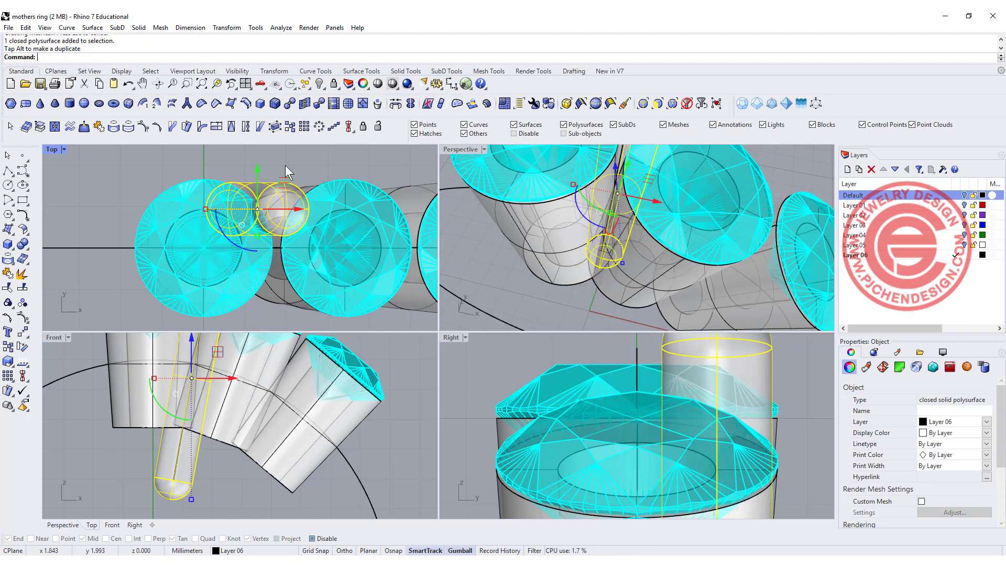
{"action": "left_click", "coordinate": [311, 160]}
Step: In a maximized Top view, fine-tune the pipe so it sits in the gap between the first two stones
{"action": "right_click_drag", "start_coordinate": [549, 229], "coordinate": [700, 267]}
{"action": "scroll", "coordinate": [272, 186], "scroll_direction": "up", "scroll_amount": 2}
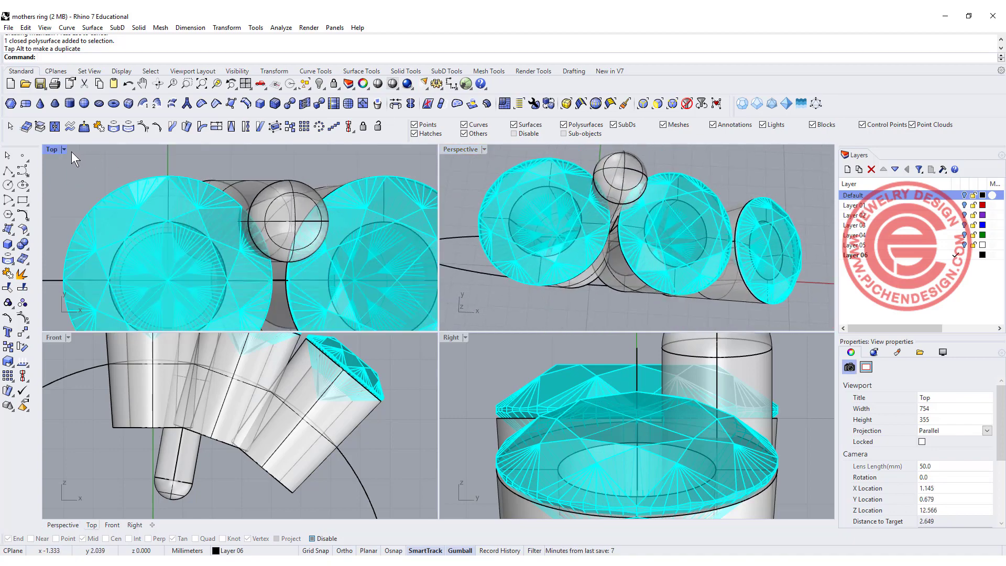
{"action": "double_click", "coordinate": [51, 149]}
{"action": "left_click", "coordinate": [480, 253]}
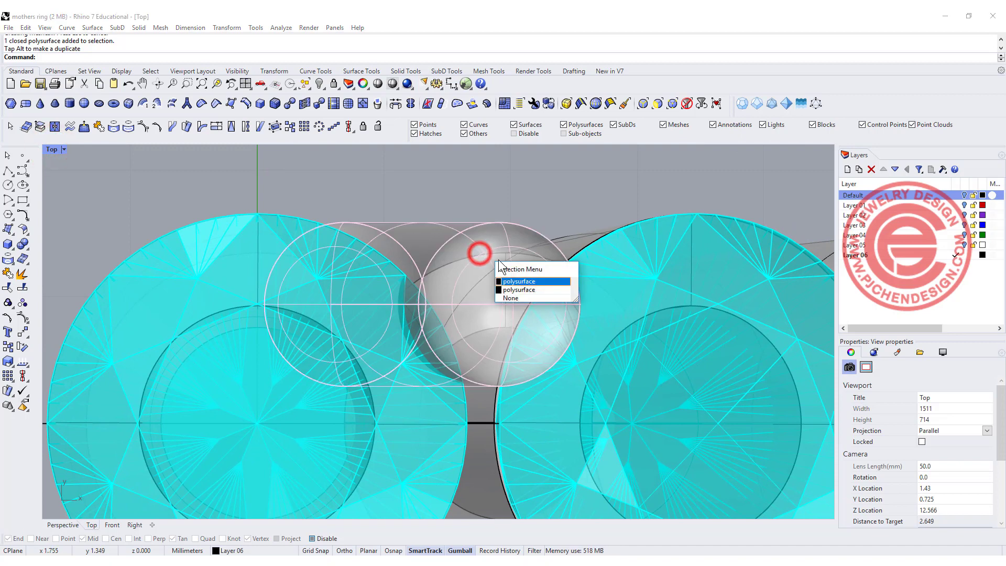
{"action": "left_click", "coordinate": [519, 281]}
{"action": "left_click_drag", "start_coordinate": [418, 263], "coordinate": [426, 223]}
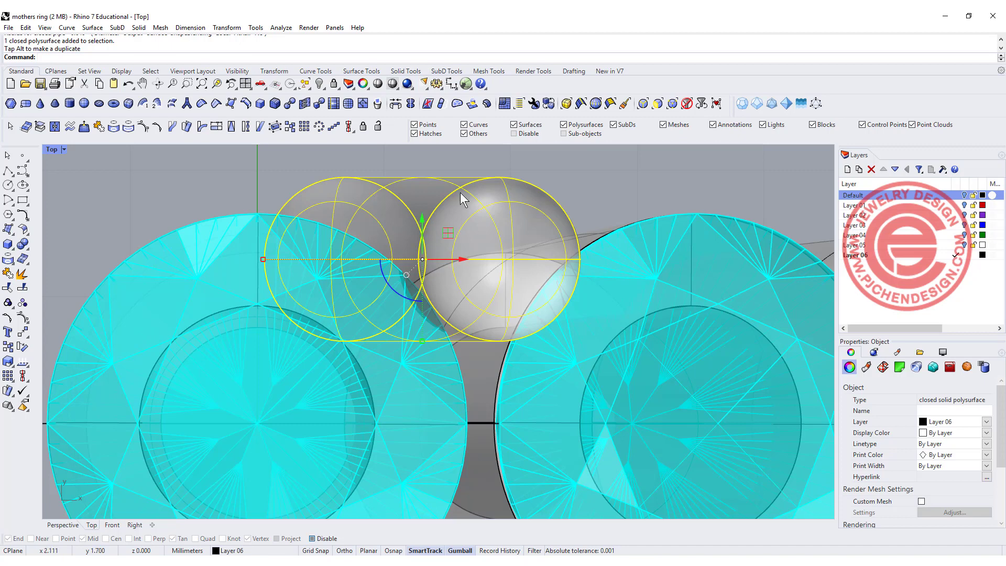
{"action": "left_click_drag", "start_coordinate": [424, 219], "coordinate": [432, 272]}
{"action": "left_click", "coordinate": [480, 214]}
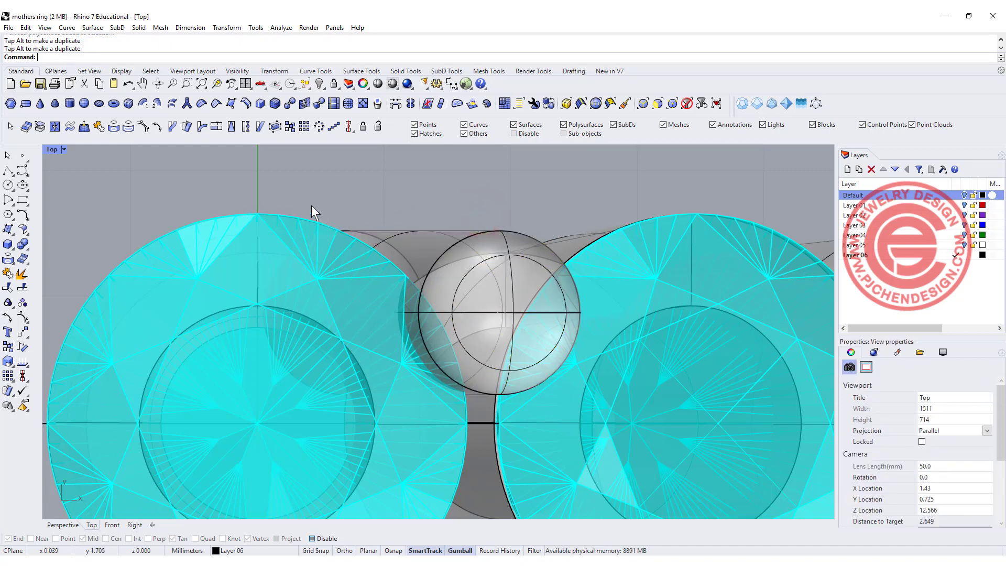
Step: Mirror the pipe across the horizontal centreline from origin 0 to form a second prong
{"action": "left_click", "coordinate": [471, 243]}
{"action": "left_click", "coordinate": [557, 198]}
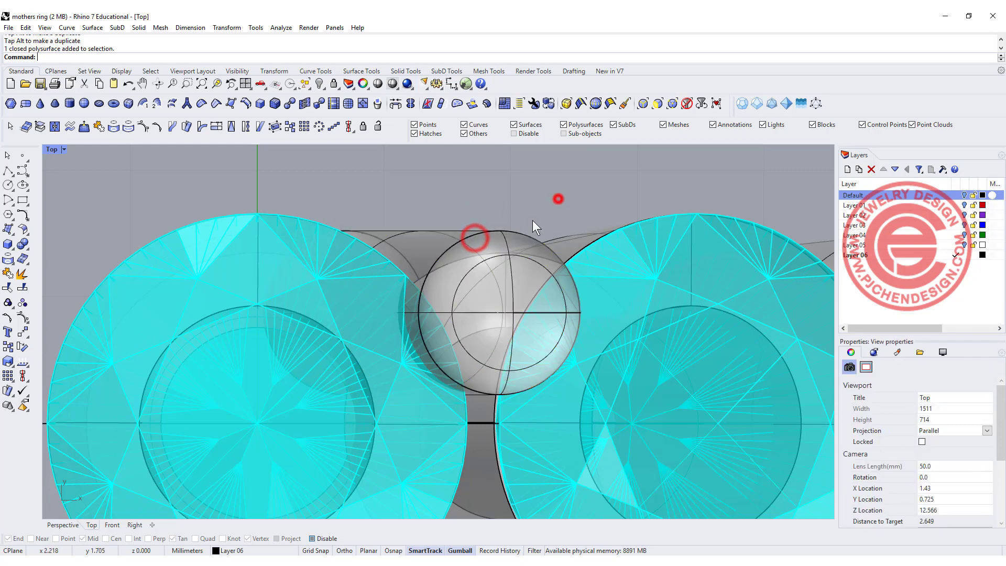
{"action": "scroll", "coordinate": [514, 306], "scroll_direction": "down", "scroll_amount": 3}
{"action": "left_click", "coordinate": [385, 174]}
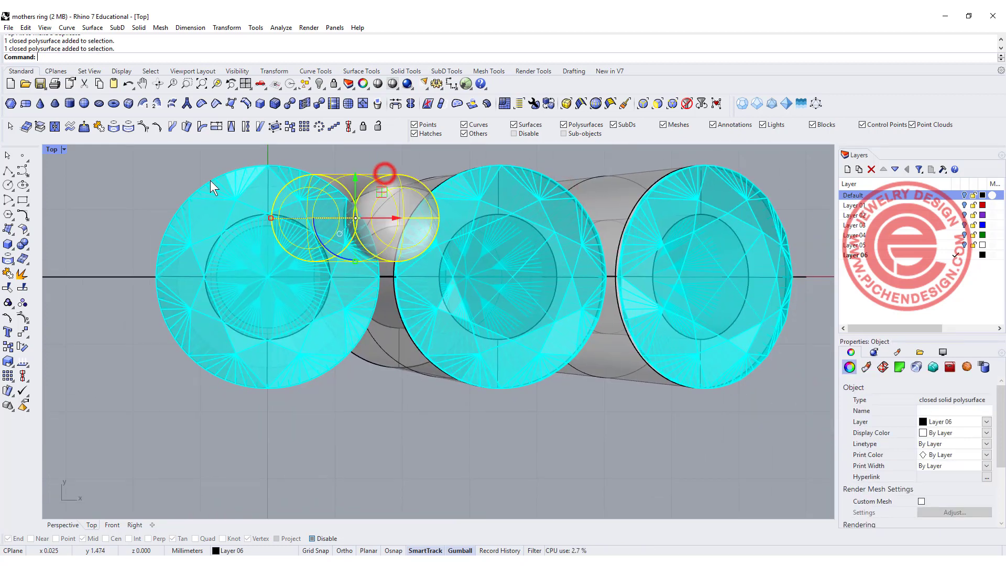
{"action": "left_click", "coordinate": [24, 334]}
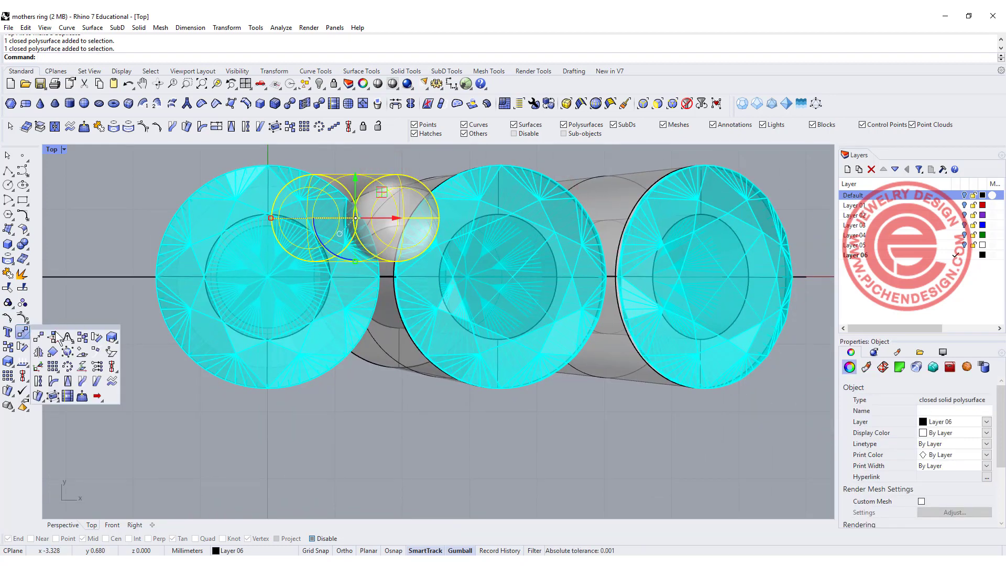
{"action": "left_click", "coordinate": [39, 352]}
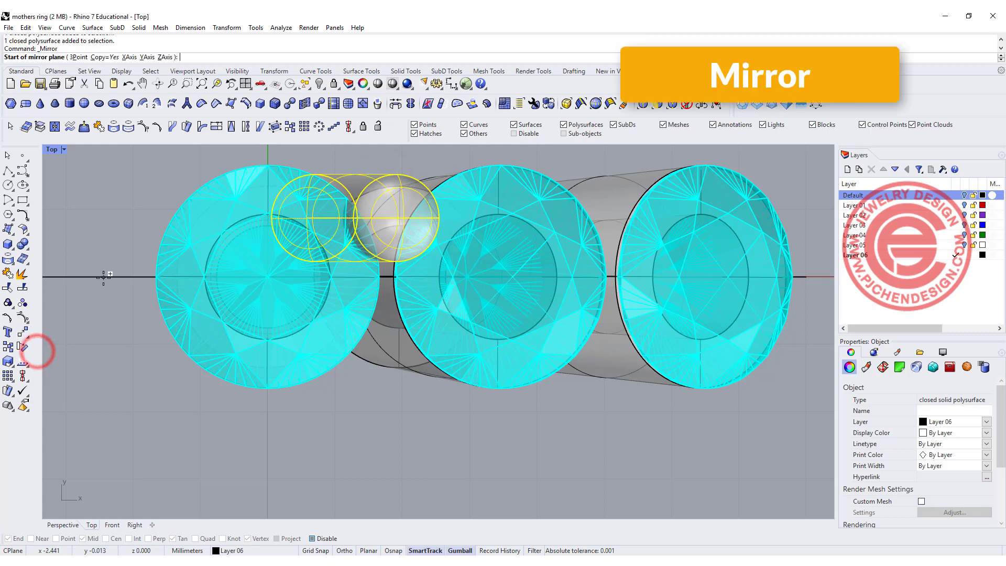
{"action": "type", "text": "0"}
{"action": "key", "text": "Return"}
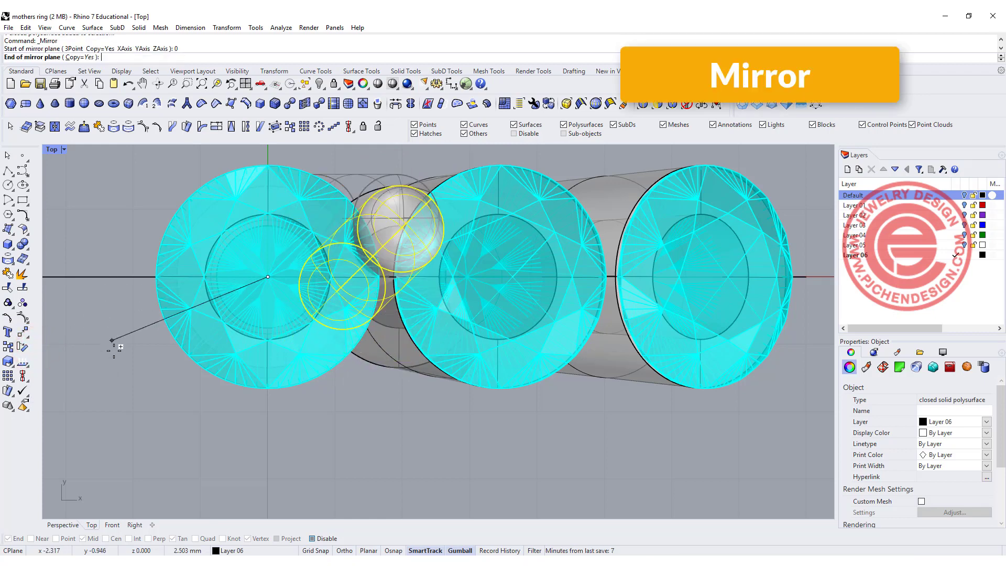
{"action": "left_click", "coordinate": [74, 283]}
{"action": "left_click", "coordinate": [383, 422]}
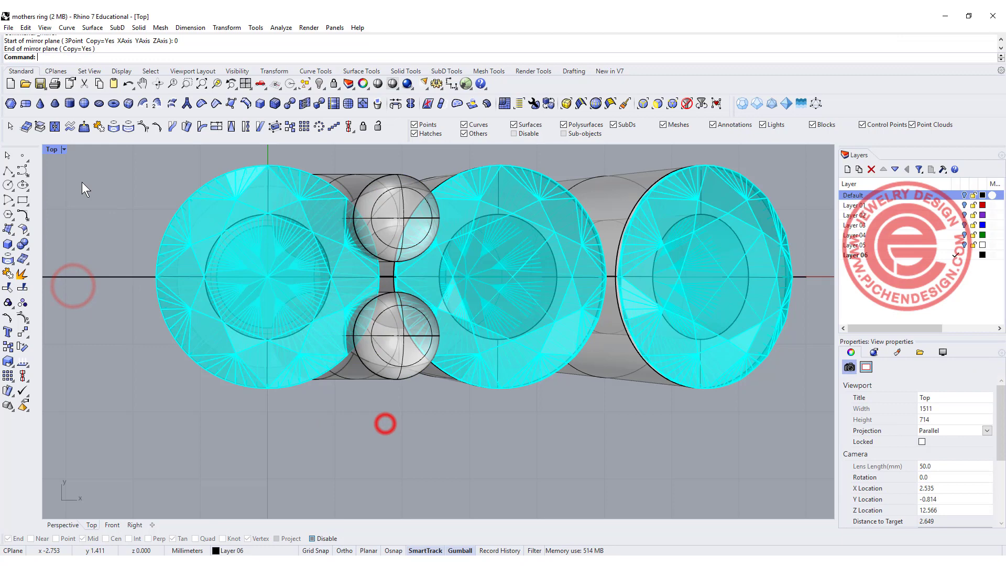
{"action": "left_click", "coordinate": [53, 149]}
Step: Window-select the centre prong pair and frame the ring in a maximized Front view
{"action": "double_click", "coordinate": [53, 149]}
{"action": "scroll", "coordinate": [294, 414], "scroll_direction": "down", "scroll_amount": 7}
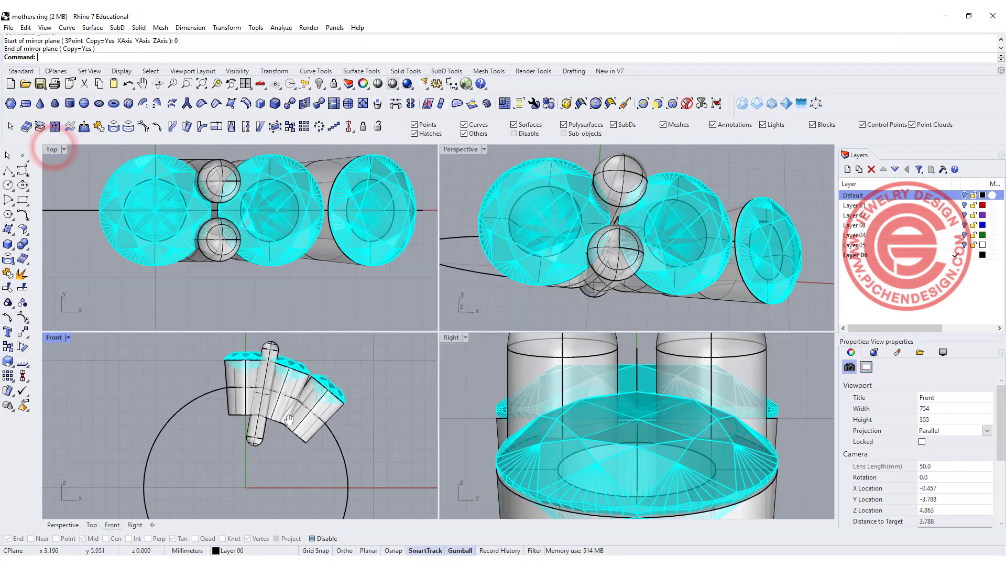
{"action": "scroll", "coordinate": [288, 414], "scroll_direction": "up", "scroll_amount": 2}
{"action": "left_click", "coordinate": [184, 471]}
{"action": "left_click_drag", "start_coordinate": [252, 466], "coordinate": [220, 441]}
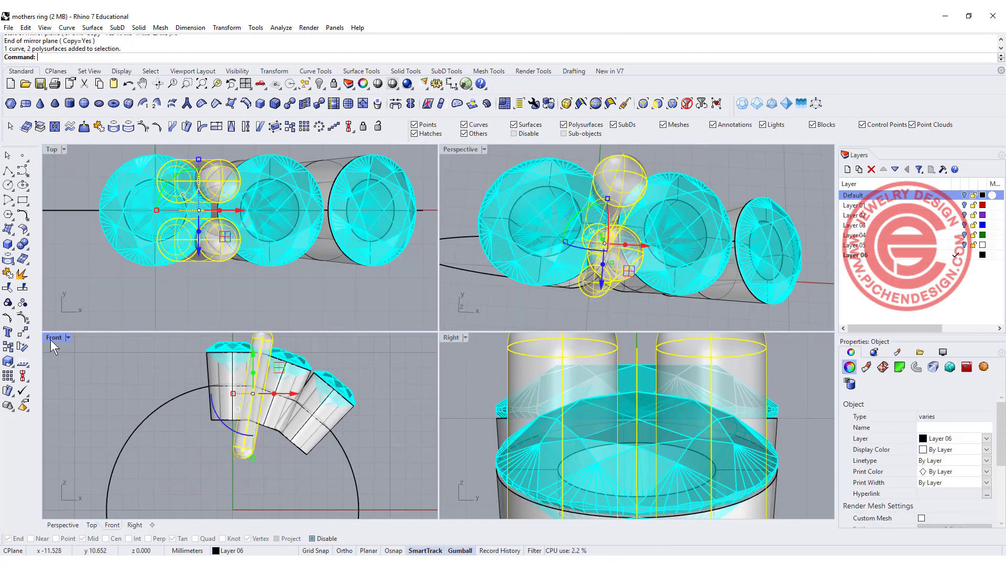
{"action": "double_click", "coordinate": [54, 337]}
{"action": "right_click_drag", "start_coordinate": [340, 341], "coordinate": [288, 323]}
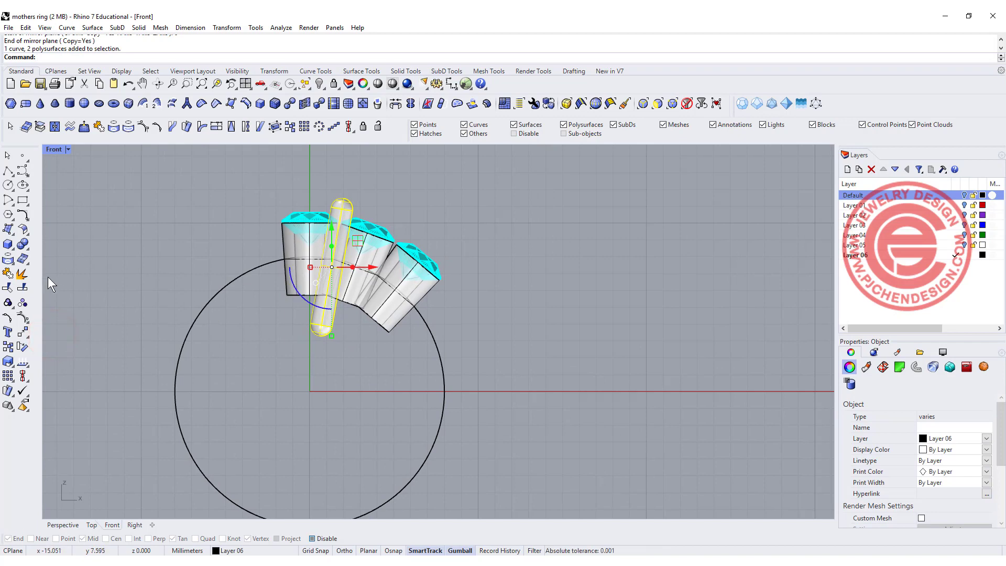
Step: Rotate-copy the prongs about origin 0 from an upward reference to -20° and -40°
{"action": "left_click", "coordinate": [23, 348]}
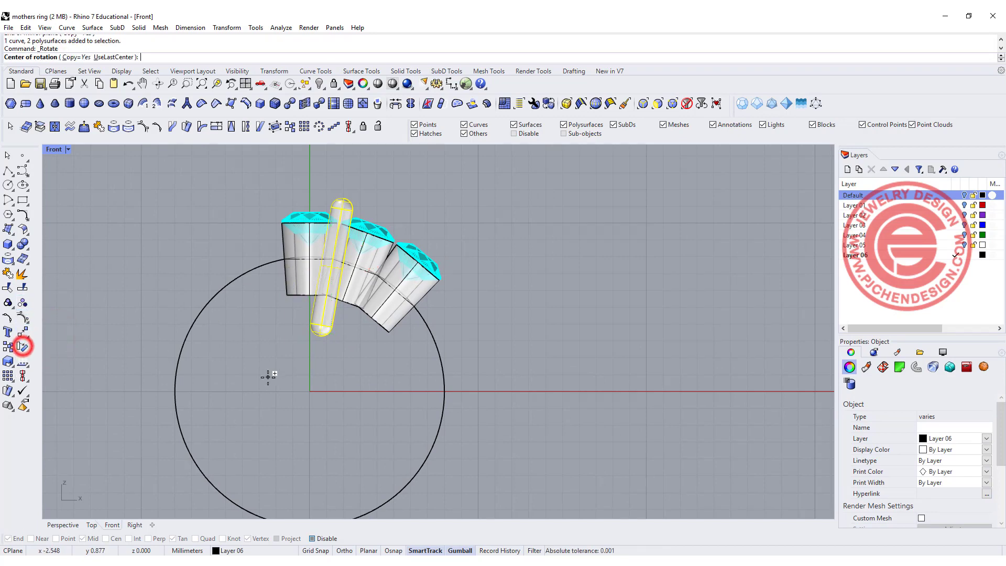
{"action": "type", "text": "0"}
{"action": "key", "text": "Return"}
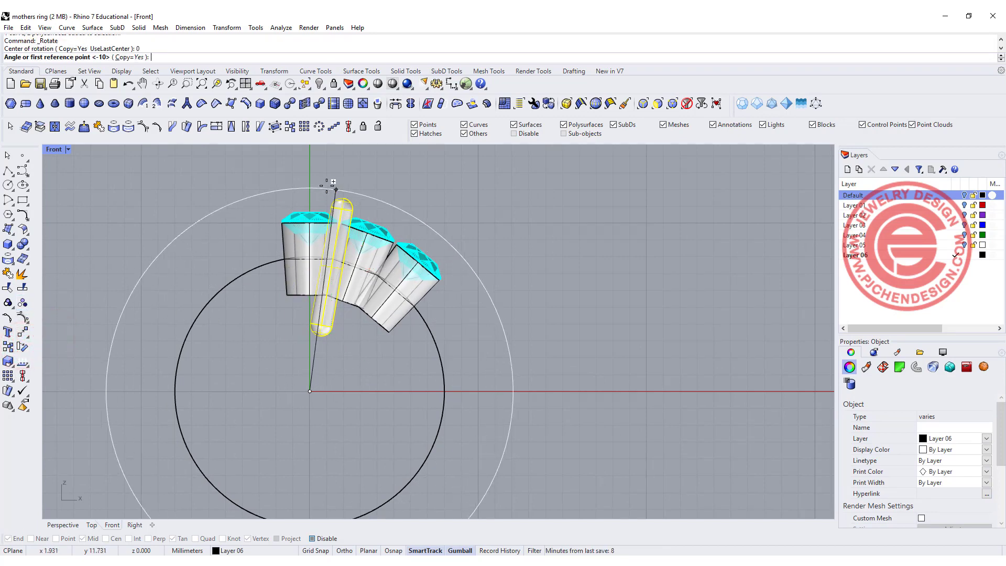
{"action": "left_click", "coordinate": [303, 167]}
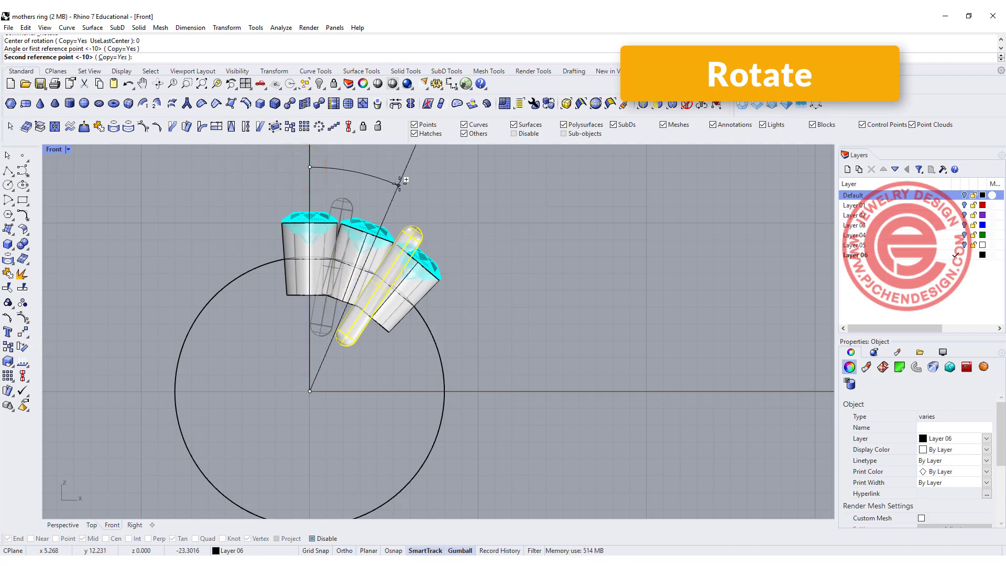
{"action": "type", "text": "-20"}
{"action": "key", "text": "Return"}
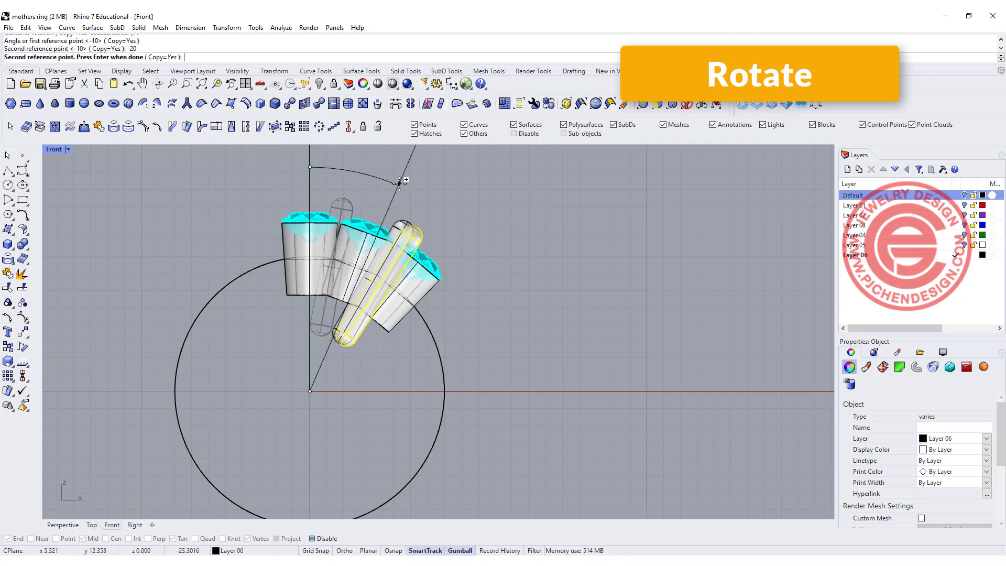
{"action": "type", "text": "-40"}
{"action": "key", "text": "Return"}
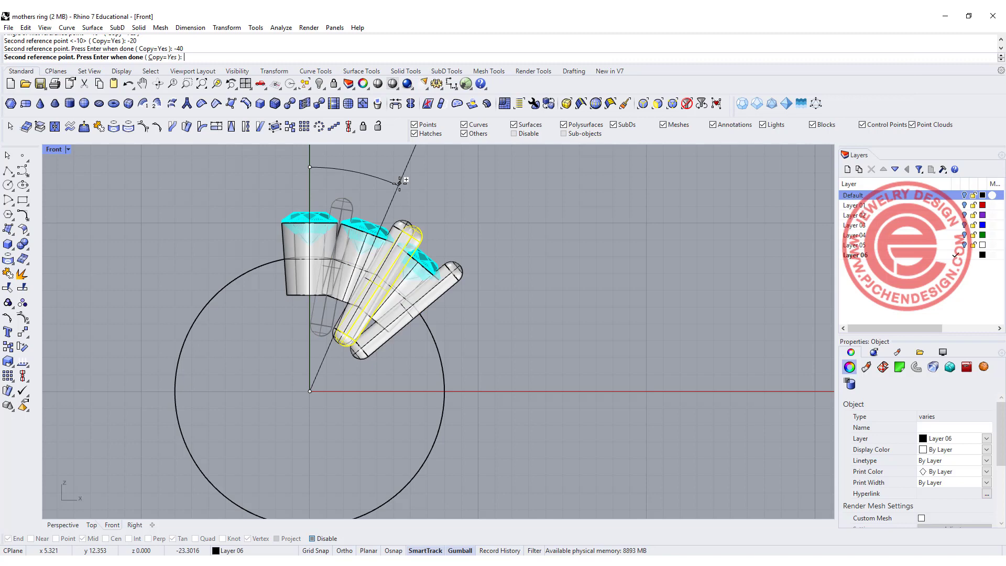
{"action": "key", "text": "Return"}
{"action": "left_click", "coordinate": [539, 238]}
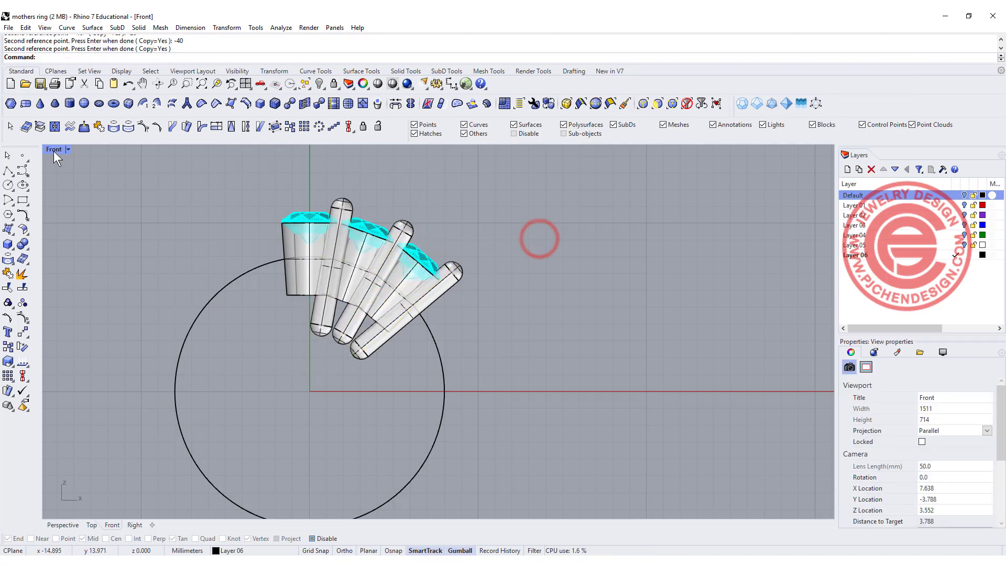
{"action": "double_click", "coordinate": [53, 151]}
Step: Delete the lower prong of the outermost rotated pair
{"action": "scroll", "coordinate": [616, 192], "scroll_direction": "down", "scroll_amount": 8}
{"action": "right_click_drag", "start_coordinate": [617, 193], "coordinate": [702, 195]}
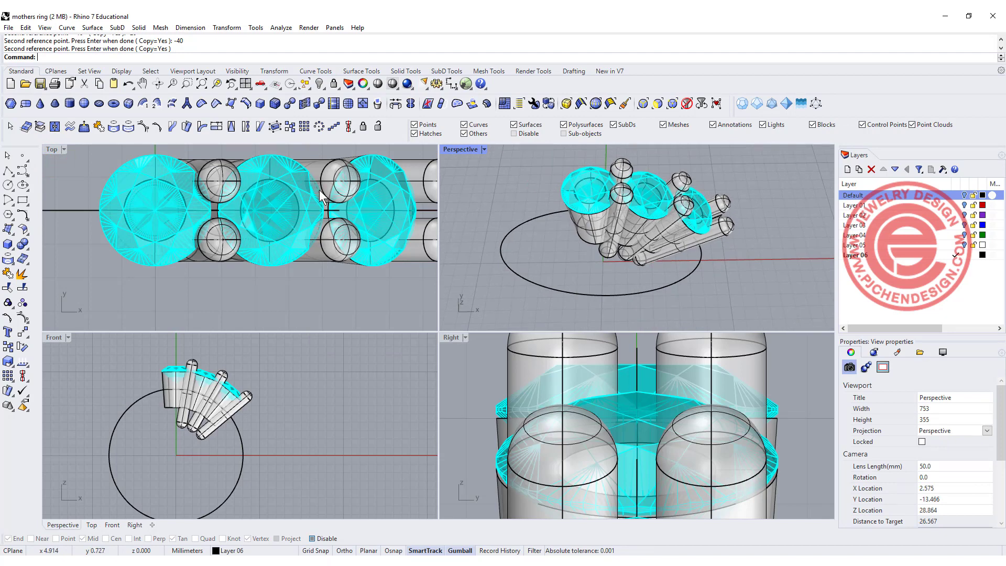
{"action": "right_click_drag", "start_coordinate": [320, 190], "coordinate": [141, 184]}
{"action": "left_click", "coordinate": [271, 221]}
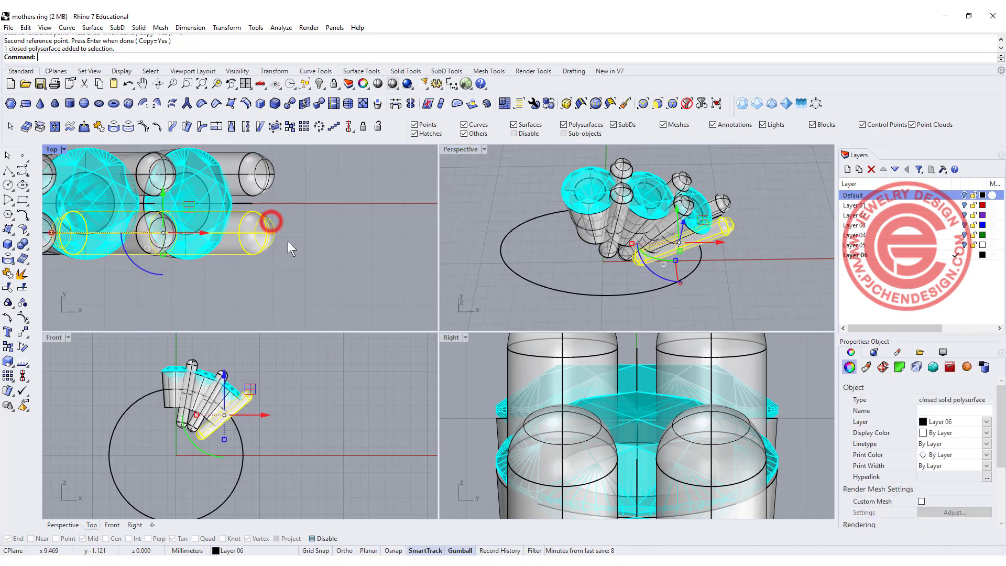
{"action": "key", "text": "Delete"}
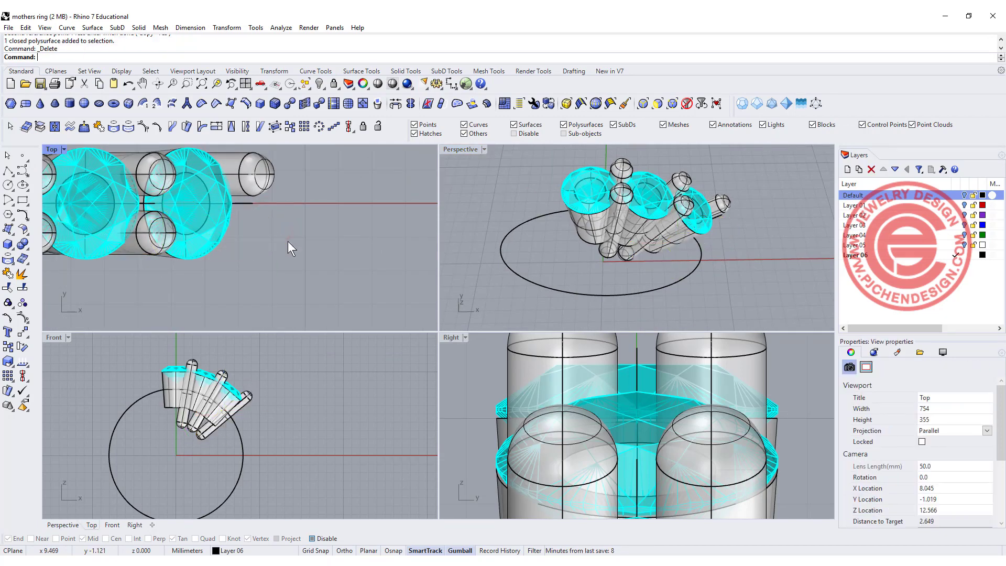
Step: Move the remaining outer prong to the midline and centre it with Align Horizontal Center
{"action": "right_click_drag", "start_coordinate": [273, 168], "coordinate": [310, 227]}
{"action": "left_click", "coordinate": [309, 228]}
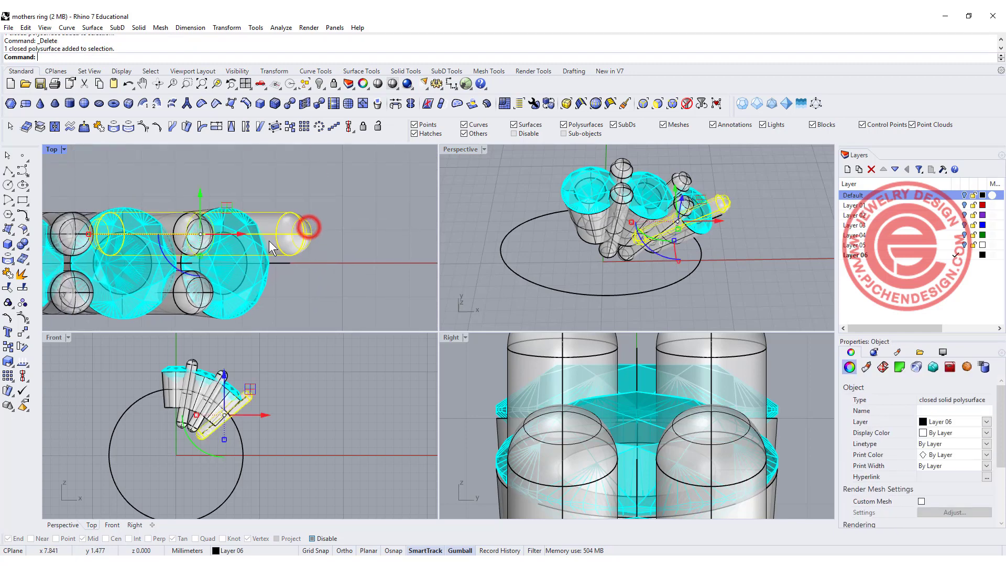
{"action": "left_click_drag", "start_coordinate": [196, 206], "coordinate": [218, 202]}
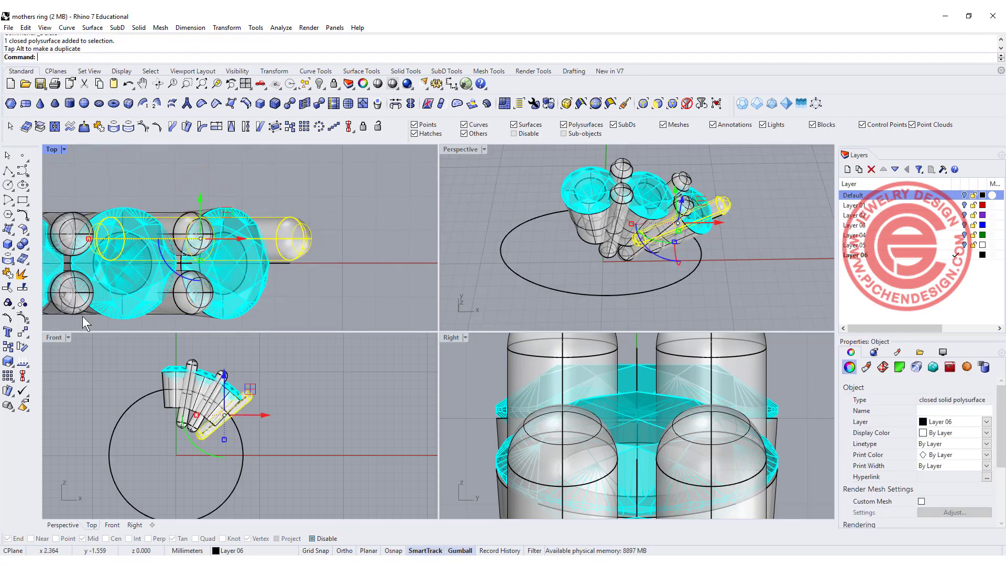
{"action": "left_click", "coordinate": [21, 375]}
{"action": "left_click", "coordinate": [38, 397]}
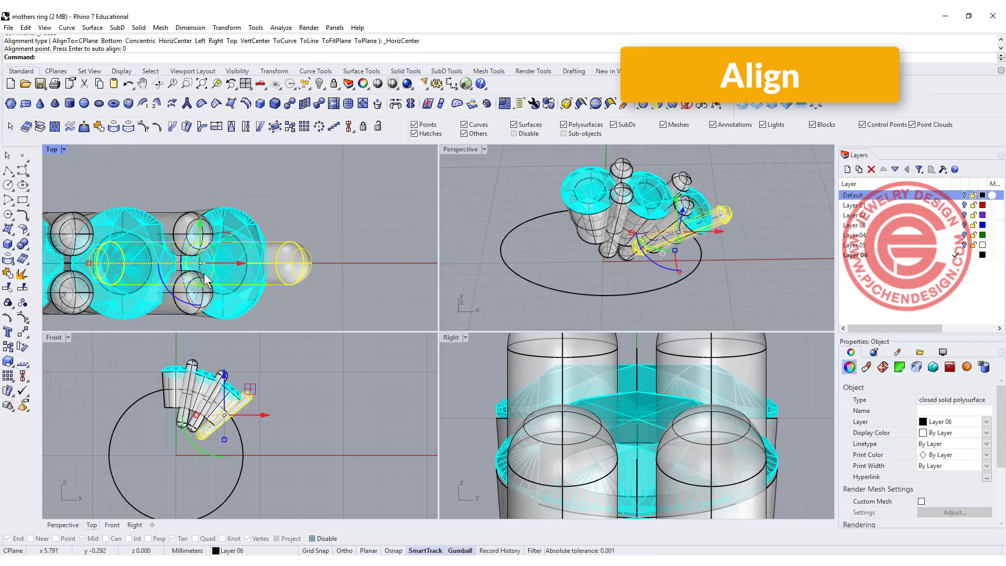
{"action": "left_click", "coordinate": [303, 158]}
{"action": "scroll", "coordinate": [338, 247], "scroll_direction": "down", "scroll_amount": 4}
{"action": "right_click_drag", "start_coordinate": [344, 260], "coordinate": [349, 230]}
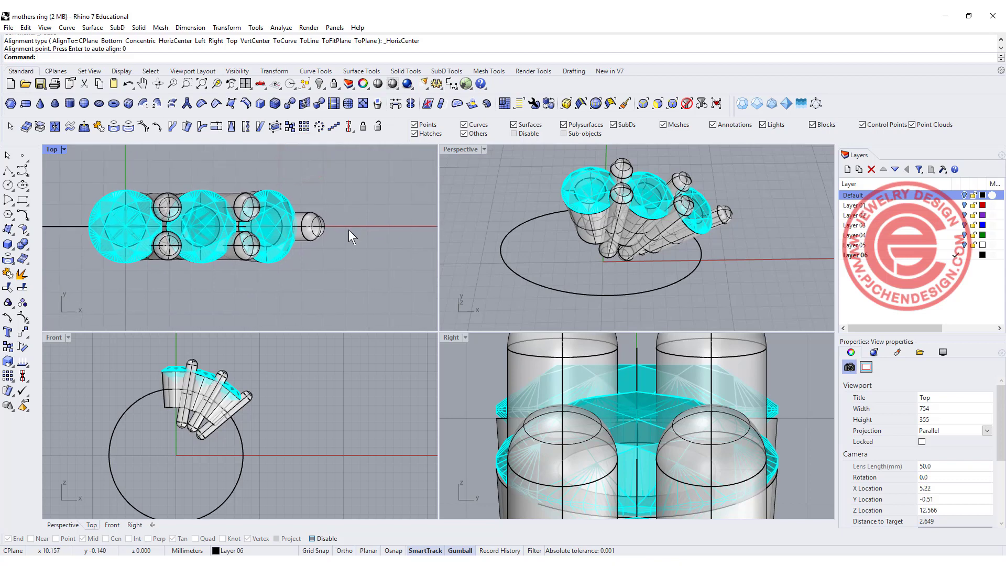
{"action": "right_click_drag", "start_coordinate": [728, 259], "coordinate": [751, 226]}
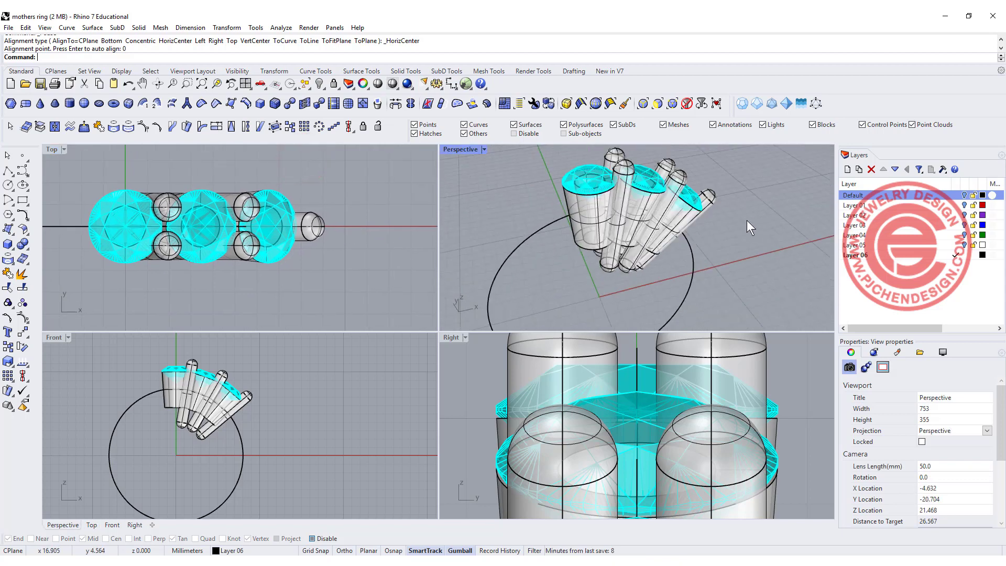
Step: Mirror the side stones and prongs, excluding the finger circle, across the vertical axis through 0
{"action": "scroll", "coordinate": [218, 363], "scroll_direction": "up", "scroll_amount": 2}
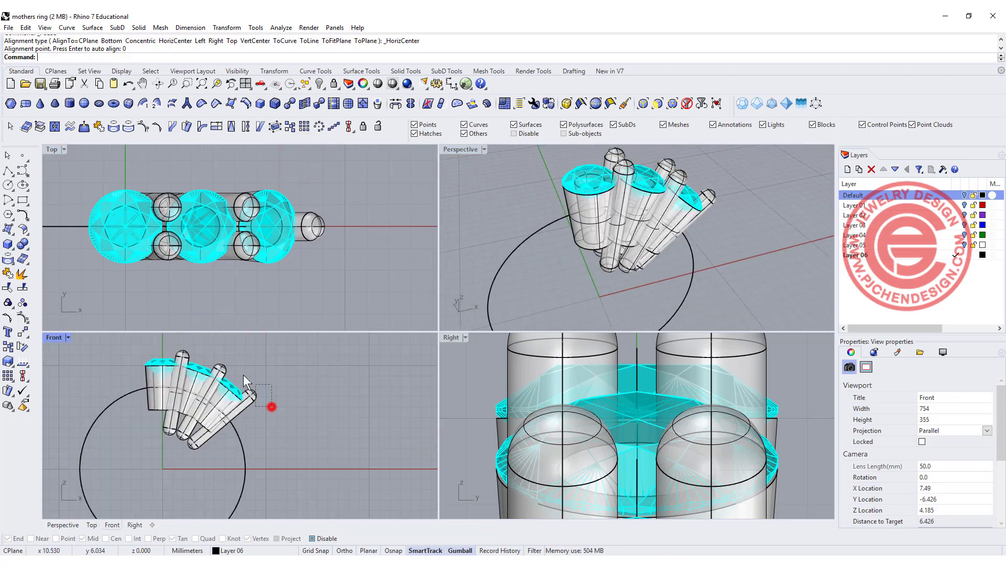
{"action": "left_click_drag", "start_coordinate": [243, 375], "coordinate": [182, 347]}
{"action": "scroll", "coordinate": [187, 356], "scroll_direction": "up", "scroll_amount": 2}
{"action": "scroll", "coordinate": [336, 421], "scroll_direction": "down", "scroll_amount": 4}
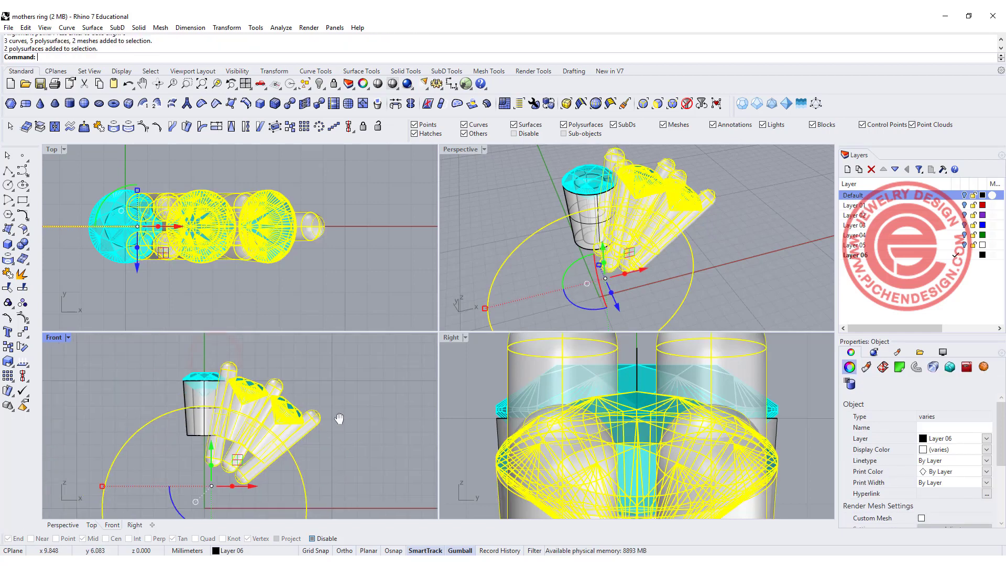
{"action": "right_click_drag", "start_coordinate": [339, 420], "coordinate": [340, 374]}
{"action": "left_click_drag", "start_coordinate": [355, 457], "coordinate": [304, 457], "text": "ctrl"}
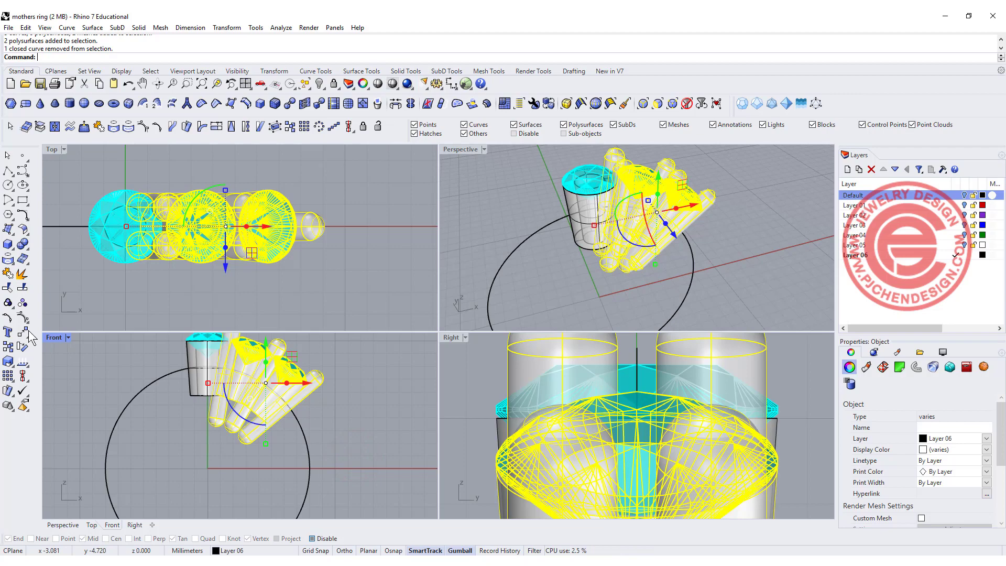
{"action": "left_click", "coordinate": [8, 347]}
{"action": "type", "text": "0"}
{"action": "key", "text": "Return"}
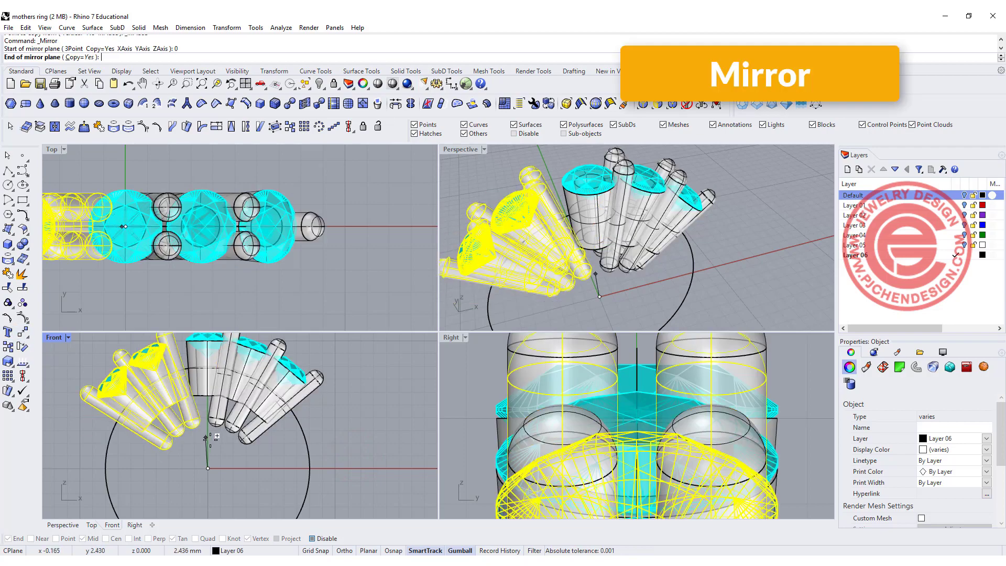
{"action": "left_click", "coordinate": [209, 435]}
{"action": "left_click", "coordinate": [348, 445]}
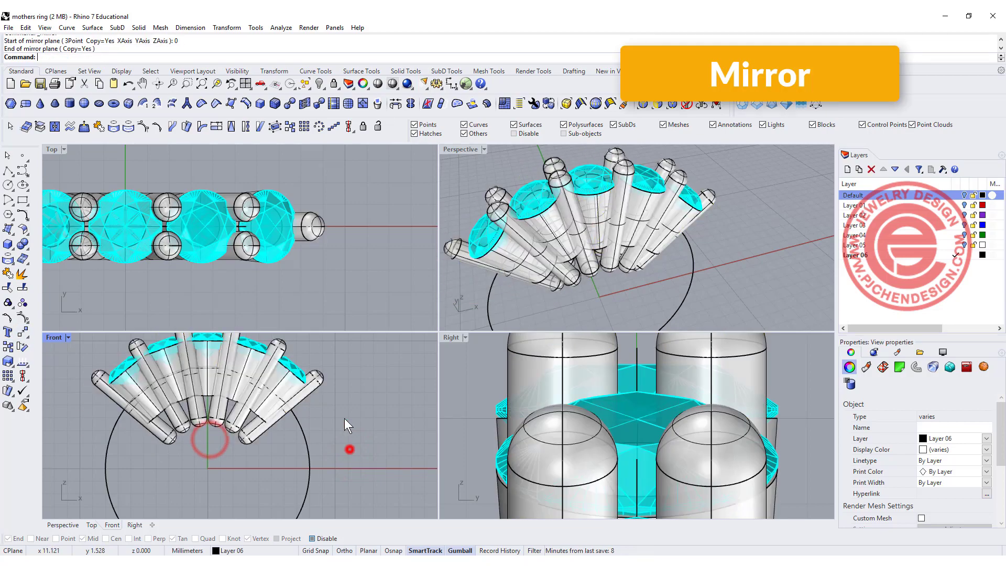
{"action": "right_click_drag", "start_coordinate": [702, 251], "coordinate": [585, 191]}
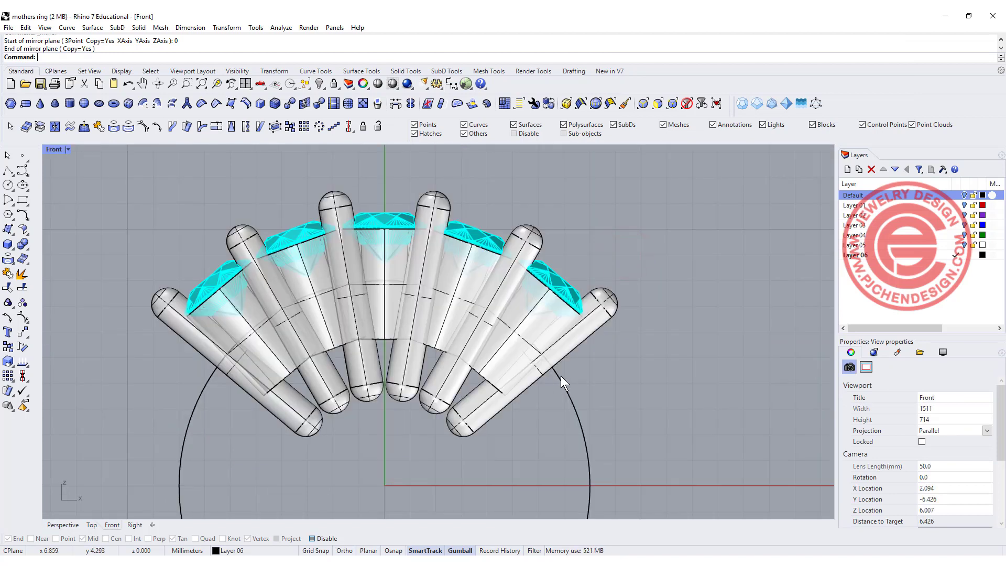
Step: Make two enlarged gumball-scaled copies of the finger circle, then window-select both new circles
{"action": "scroll", "coordinate": [514, 351], "scroll_direction": "up", "scroll_amount": 2}
{"action": "left_click", "coordinate": [492, 359]}
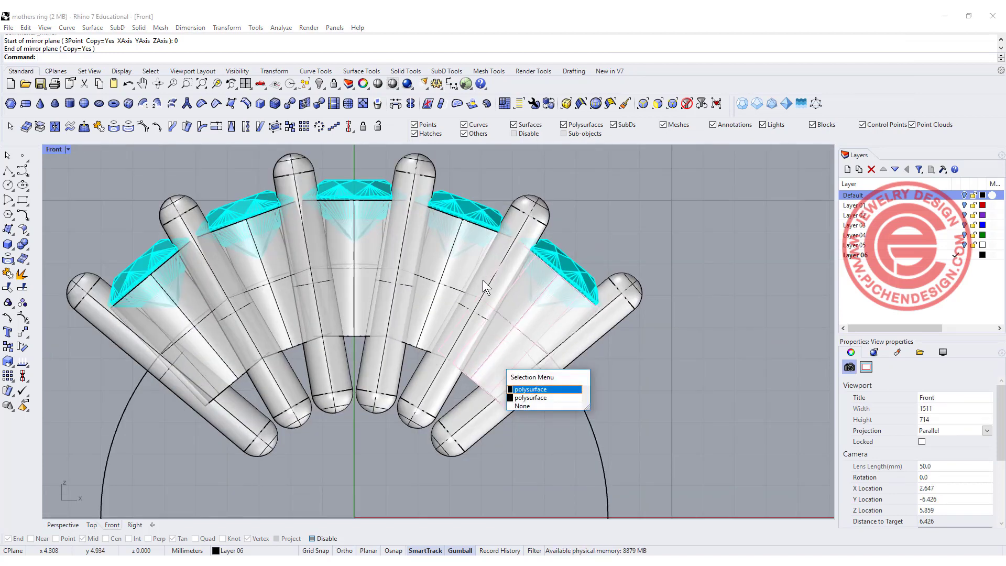
{"action": "left_click", "coordinate": [664, 382]}
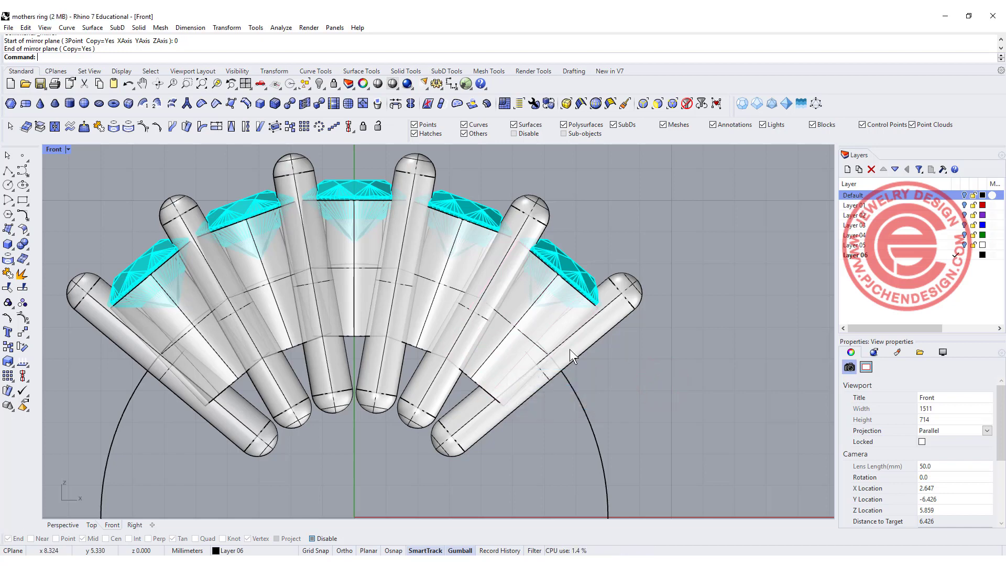
{"action": "left_click", "coordinate": [569, 381]}
{"action": "scroll", "coordinate": [497, 379], "scroll_direction": "down", "scroll_amount": 2}
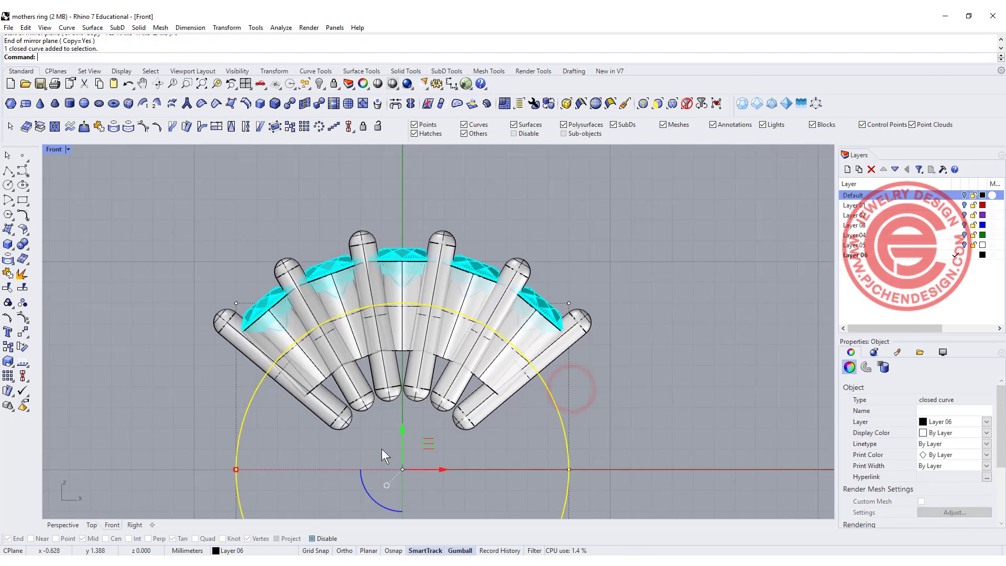
{"action": "left_click_drag", "start_coordinate": [235, 469], "coordinate": [224, 461]}
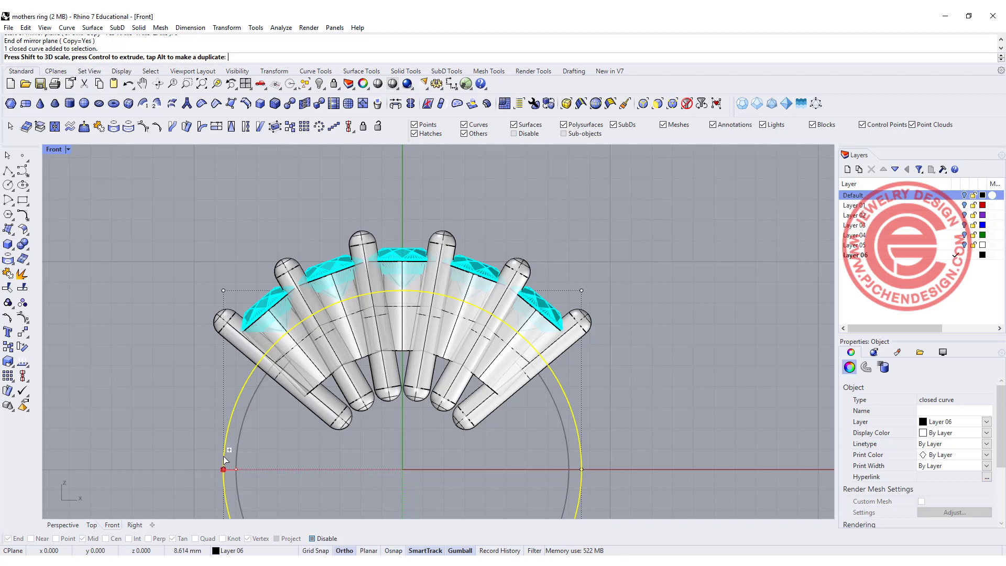
{"action": "left_click_drag", "start_coordinate": [224, 460], "coordinate": [212, 462]}
{"action": "left_click", "coordinate": [492, 484]}
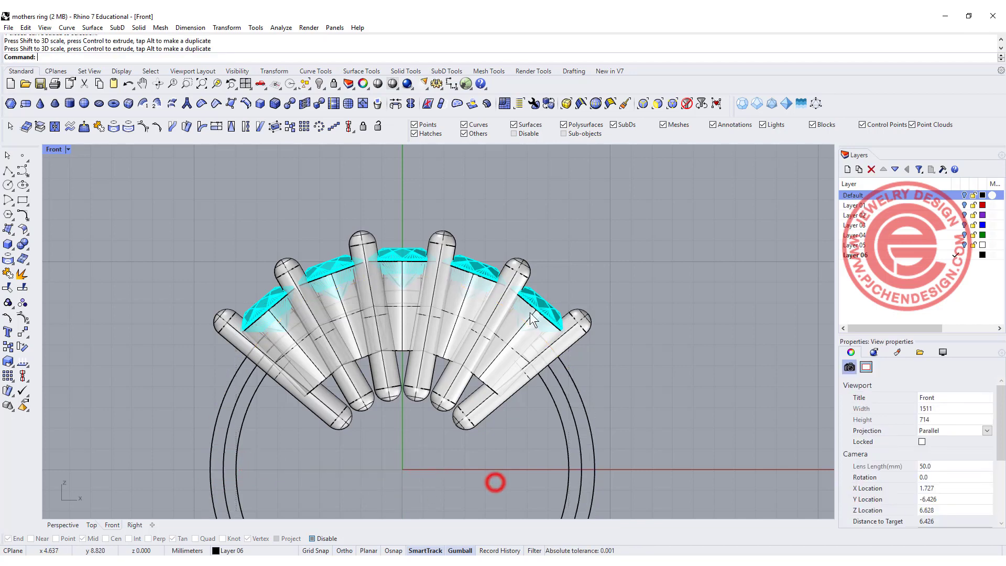
{"action": "right_click_drag", "start_coordinate": [622, 339], "coordinate": [595, 311]}
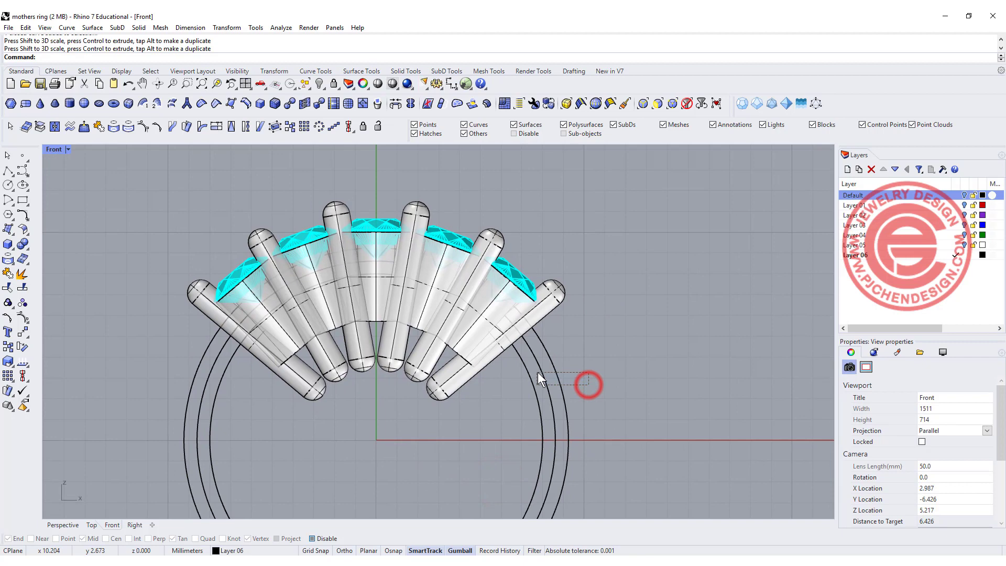
{"action": "left_click_drag", "start_coordinate": [589, 385], "coordinate": [539, 373]}
Step: Extrude the two ring curves straight into a band with Extrude Planar Curve
{"action": "double_click", "coordinate": [55, 151]}
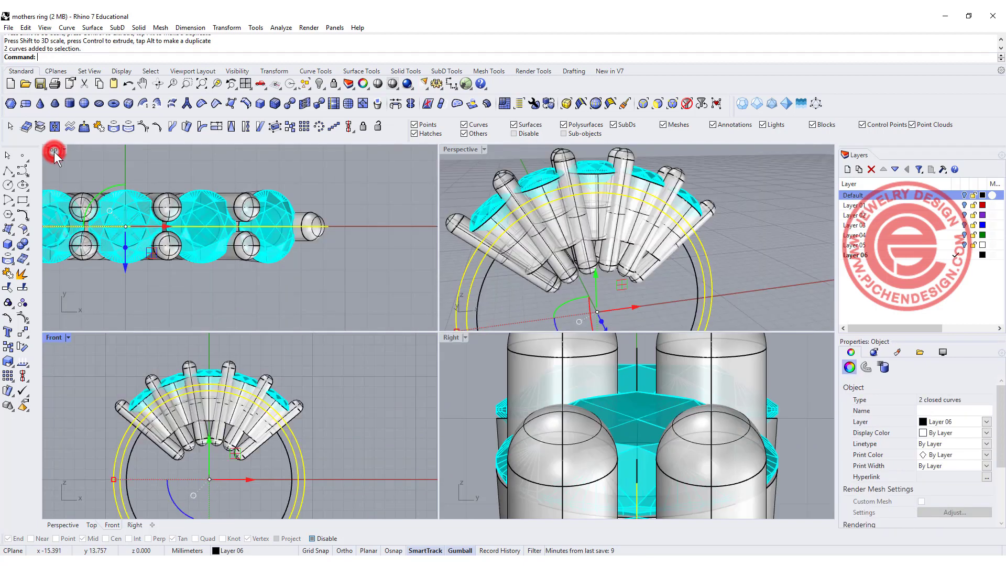
{"action": "left_click", "coordinate": [139, 27]}
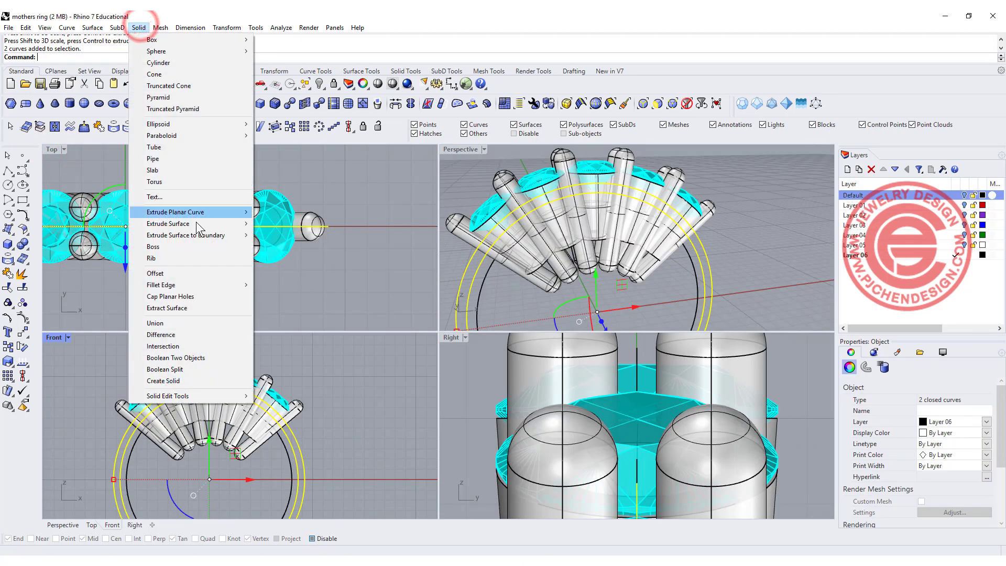
{"action": "mouse_move", "coordinate": [238, 213]}
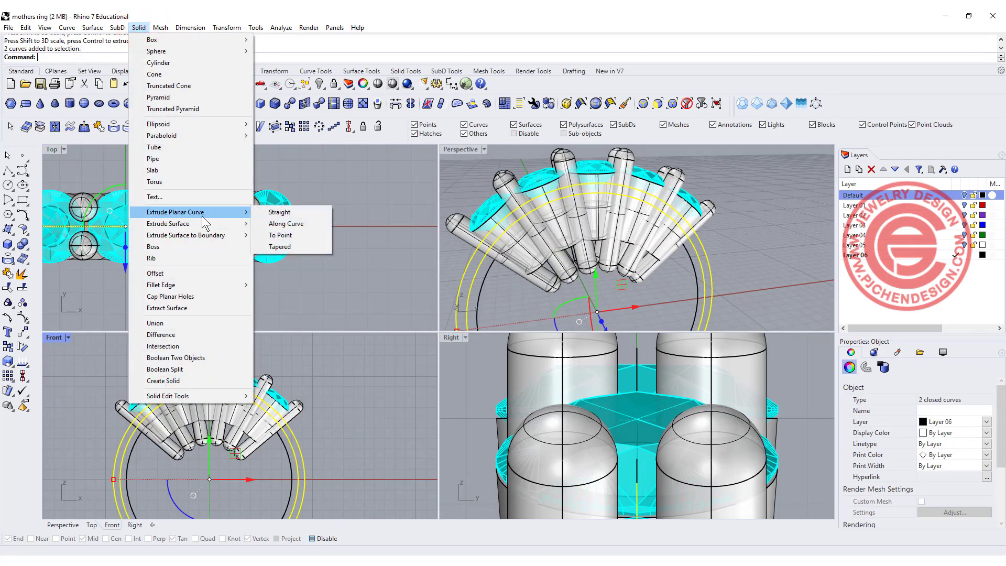
{"action": "left_click", "coordinate": [300, 213]}
{"action": "left_click", "coordinate": [732, 272]}
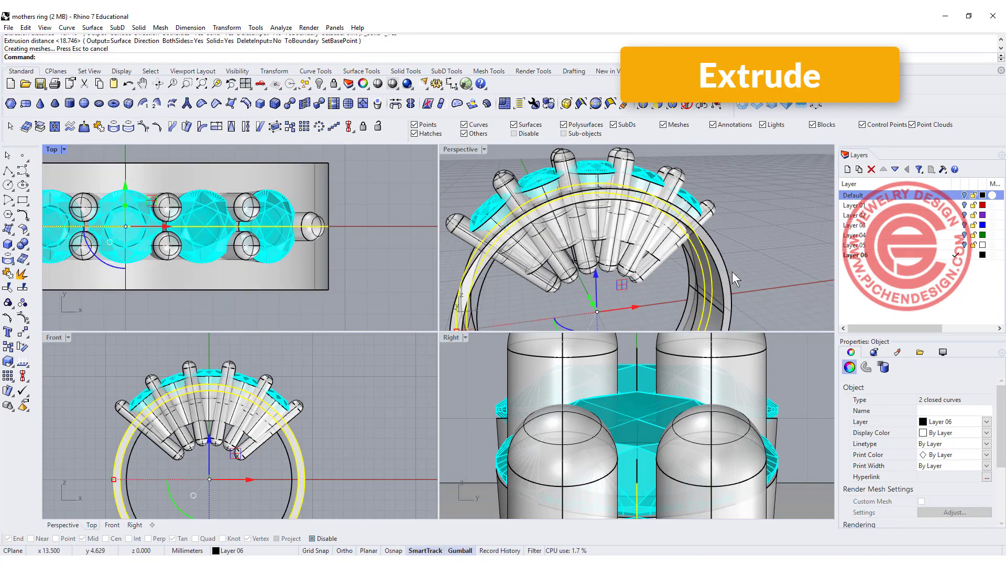
{"action": "left_click", "coordinate": [769, 244]}
Step: Boolean Difference the prong and setting pieces against the band to trim the tube bottoms
{"action": "scroll", "coordinate": [775, 254], "scroll_direction": "down", "scroll_amount": 6}
{"action": "right_click_drag", "start_coordinate": [776, 257], "coordinate": [711, 236]}
{"action": "double_click", "coordinate": [56, 337]}
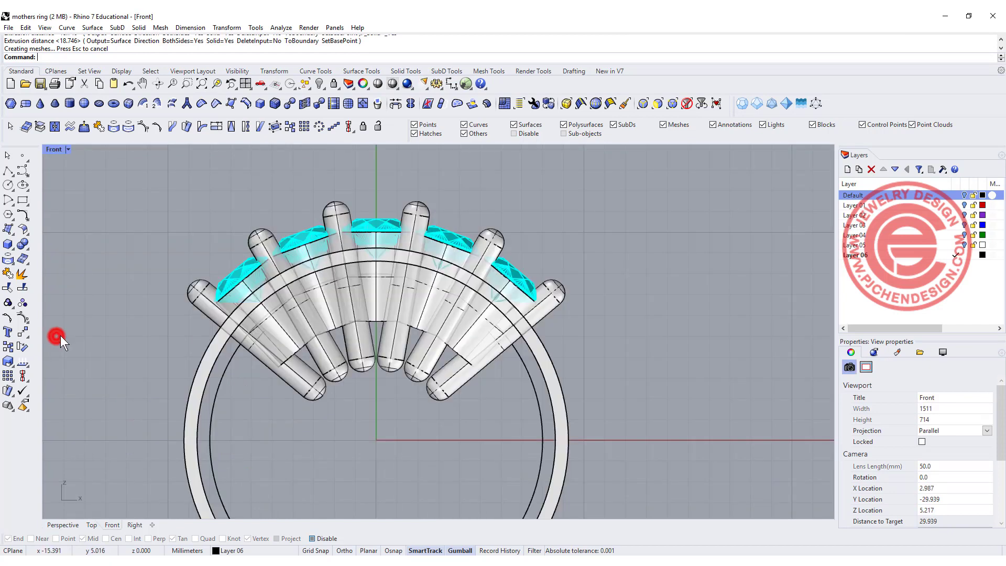
{"action": "scroll", "coordinate": [56, 334], "scroll_direction": "up", "scroll_amount": 3}
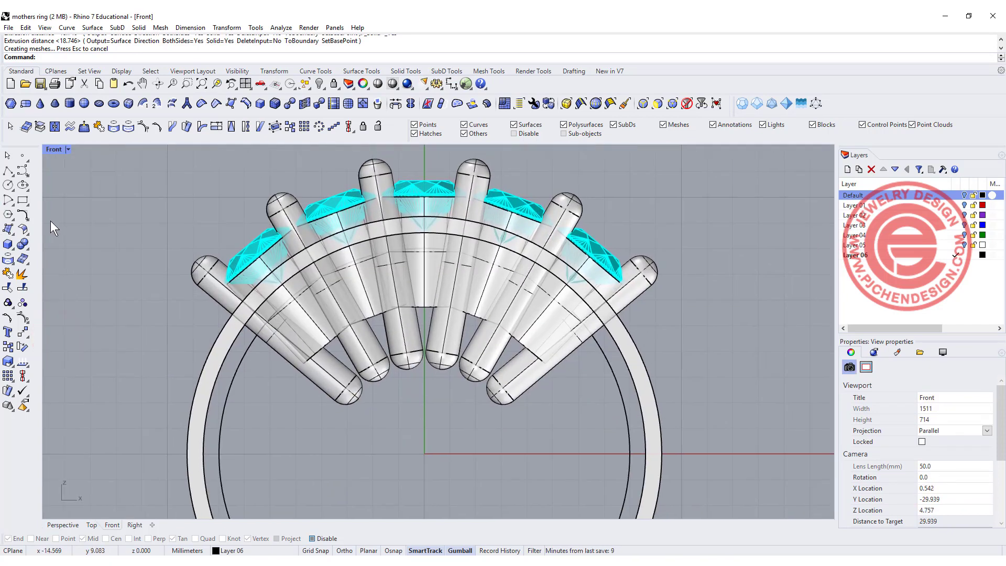
{"action": "left_click", "coordinate": [26, 248]}
{"action": "left_click", "coordinate": [53, 250]}
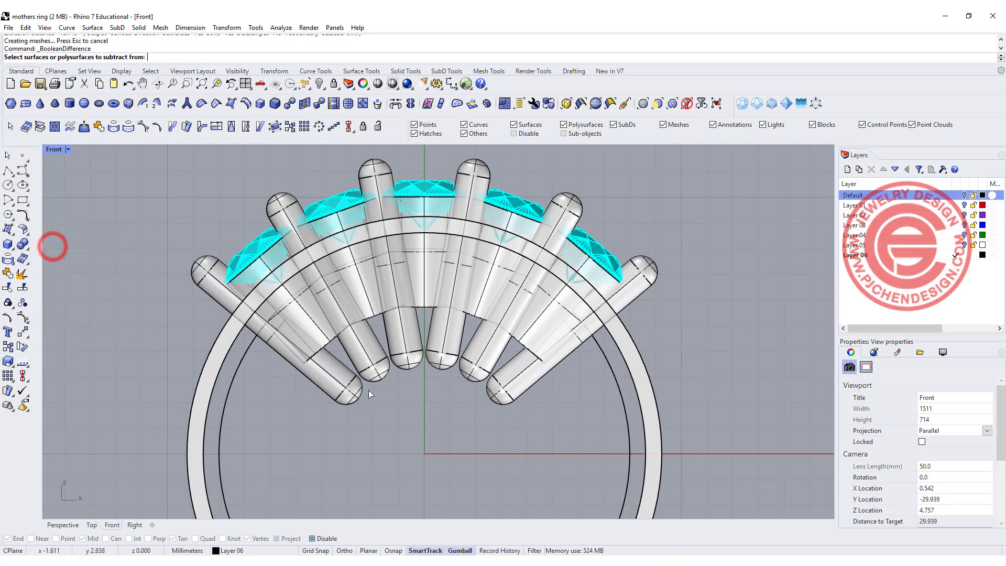
{"action": "left_click", "coordinate": [325, 344]}
{"action": "left_click", "coordinate": [371, 313]}
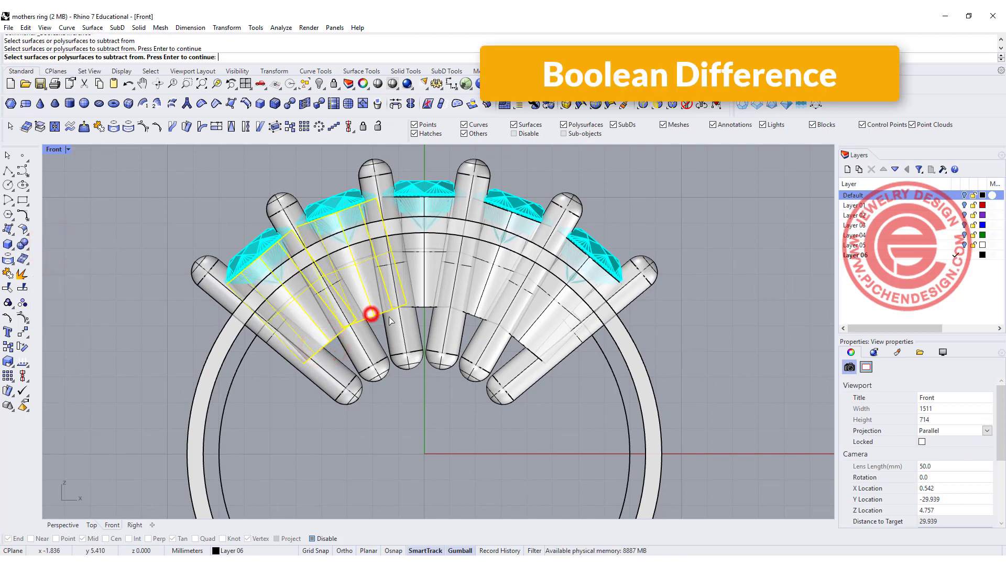
{"action": "left_click", "coordinate": [425, 301]}
{"action": "left_click", "coordinate": [480, 321]}
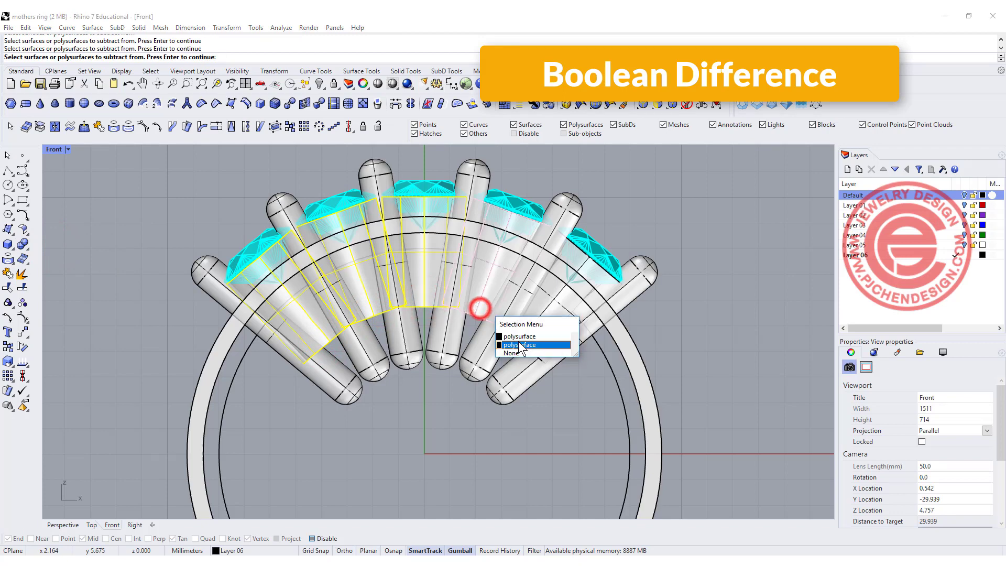
{"action": "left_click", "coordinate": [519, 346]}
{"action": "left_click", "coordinate": [529, 329]}
{"action": "left_click", "coordinate": [577, 366]}
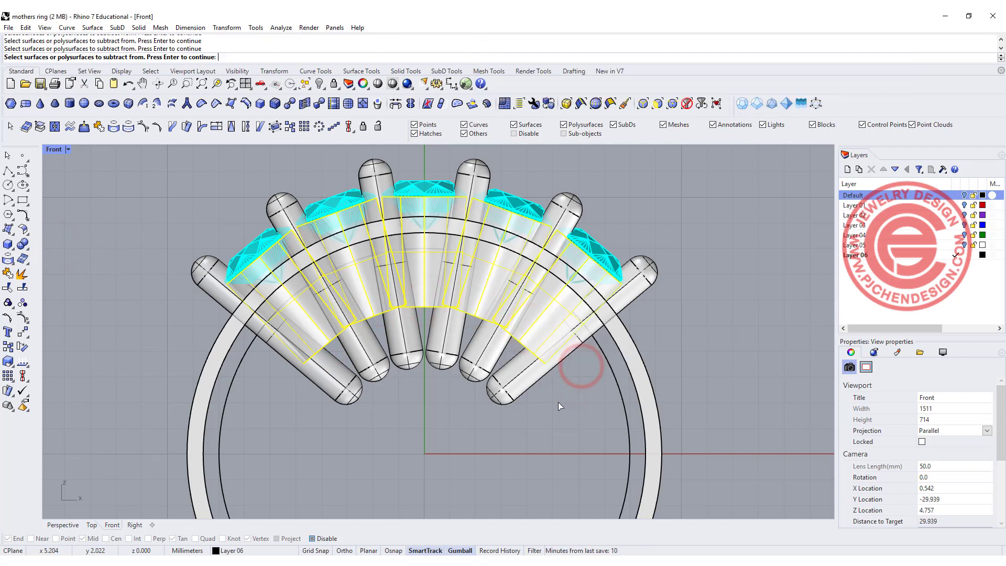
{"action": "key", "text": "Return"}
{"action": "left_click", "coordinate": [638, 375]}
{"action": "key", "text": "Return"}
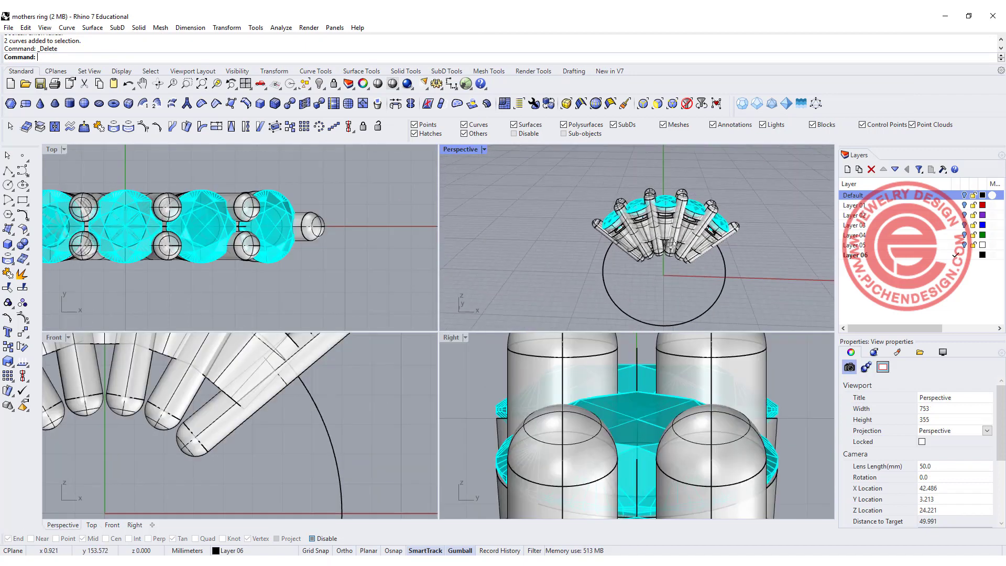
Step: Inspect the trimmed setting in perspective and select the ring circle
{"action": "scroll", "coordinate": [674, 269], "scroll_direction": "up", "scroll_amount": 4}
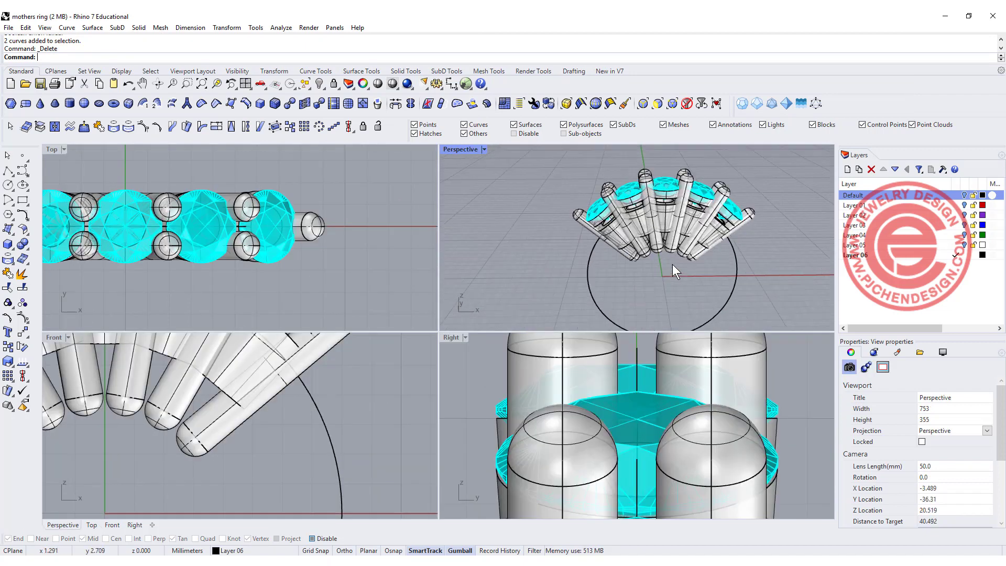
{"action": "right_click_drag", "start_coordinate": [677, 267], "coordinate": [659, 232], "text": "shift"}
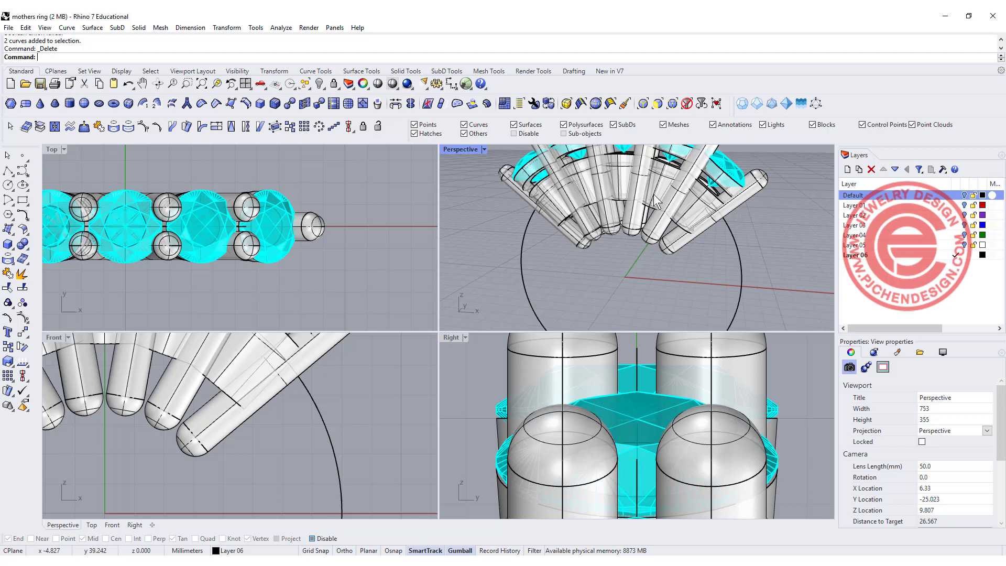
{"action": "right_click_drag", "start_coordinate": [655, 202], "coordinate": [662, 257]}
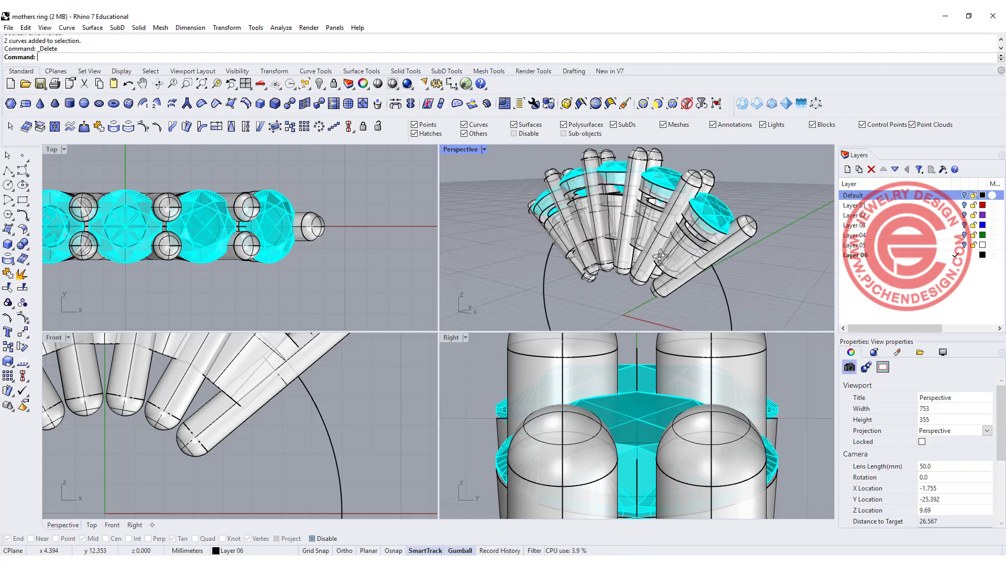
{"action": "left_click", "coordinate": [717, 275]}
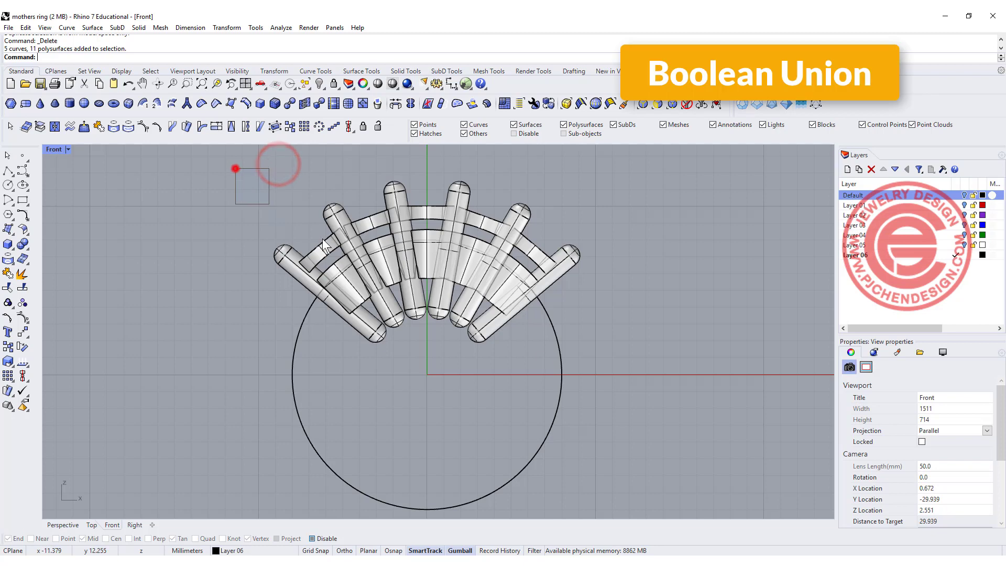
Step: Boolean Union all the setting pieces into one closed solid
{"action": "left_click_drag", "start_coordinate": [235, 169], "coordinate": [589, 349]}
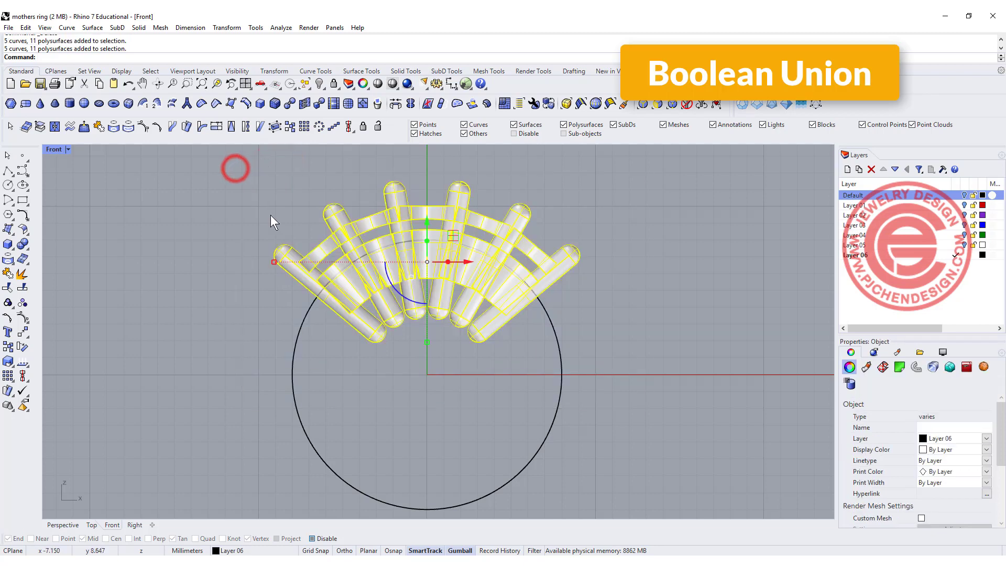
{"action": "left_click", "coordinate": [23, 244]}
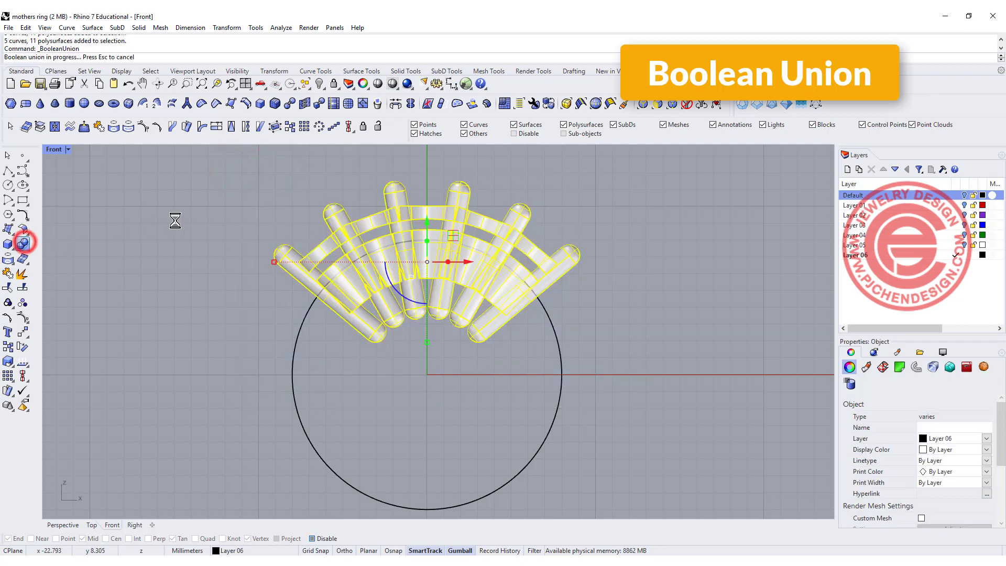
{"action": "left_click", "coordinate": [202, 206]}
{"action": "left_click", "coordinate": [536, 282]}
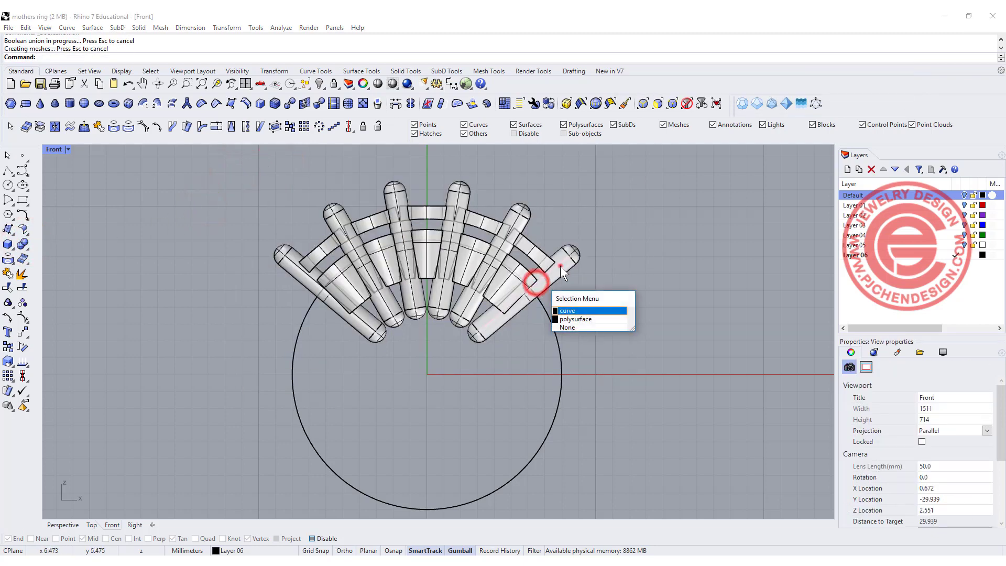
{"action": "left_click", "coordinate": [561, 271]}
{"action": "left_click", "coordinate": [561, 270]}
{"action": "left_click", "coordinate": [587, 273]}
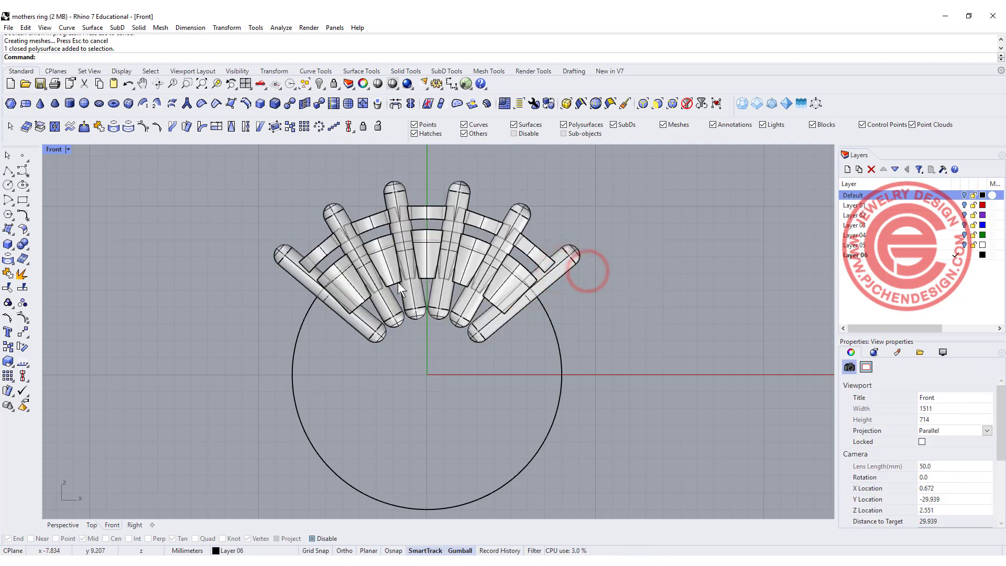
Step: Extrude the ring circle straight into a wide solid cylinder across the ring
{"action": "left_click", "coordinate": [556, 335]}
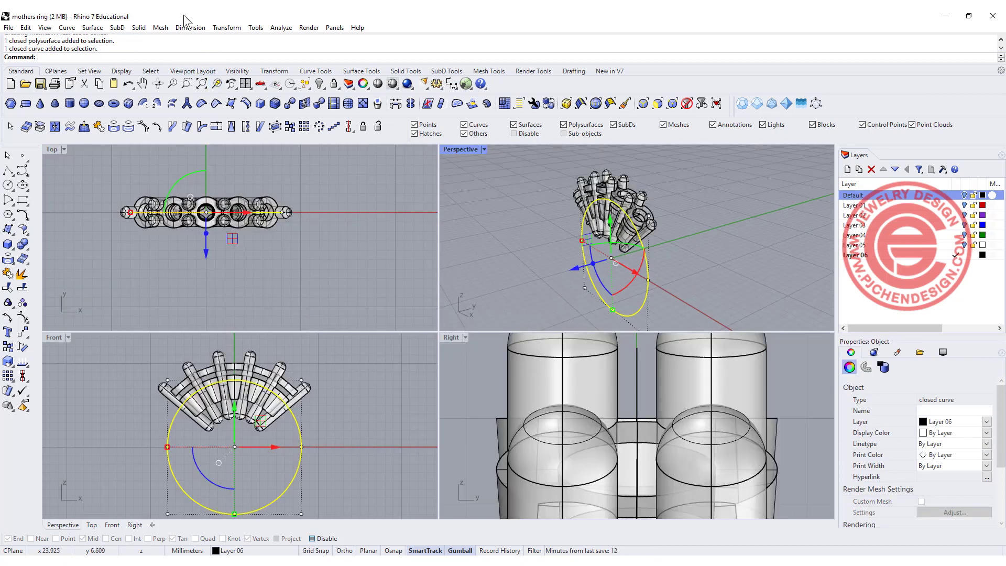
{"action": "left_click", "coordinate": [139, 28]}
{"action": "mouse_move", "coordinate": [200, 209]}
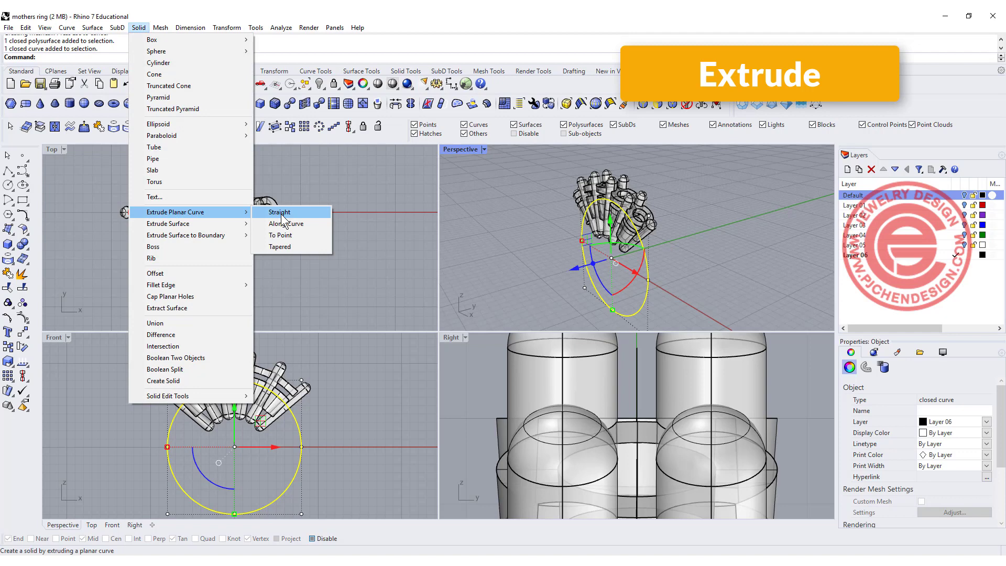
{"action": "left_click", "coordinate": [282, 209]}
{"action": "left_click", "coordinate": [328, 170]}
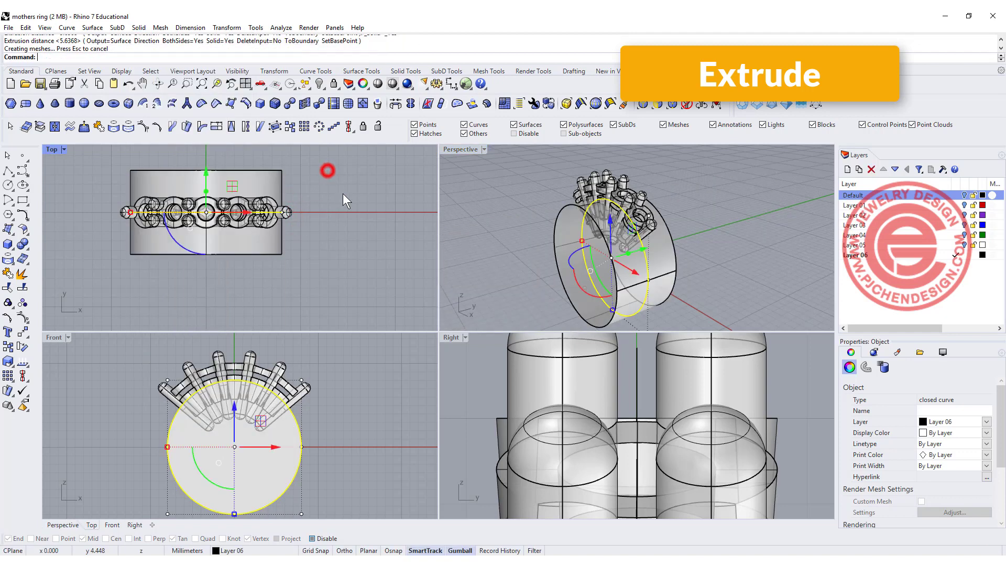
{"action": "left_click", "coordinate": [401, 216]}
{"action": "right_click_drag", "start_coordinate": [271, 401], "coordinate": [281, 392]}
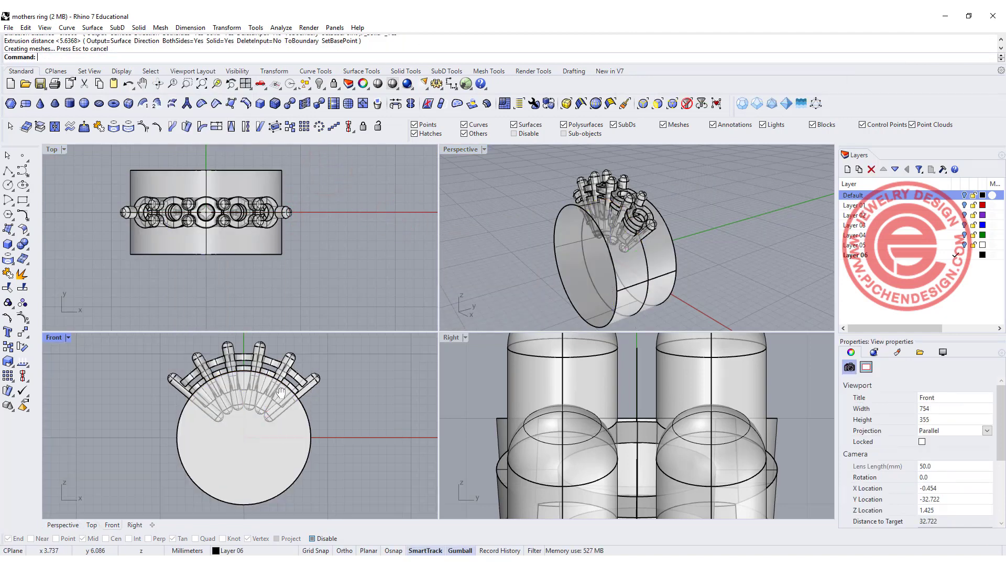
Step: Boolean Difference the cylinder from the setting to cut its underside
{"action": "left_click", "coordinate": [26, 245]}
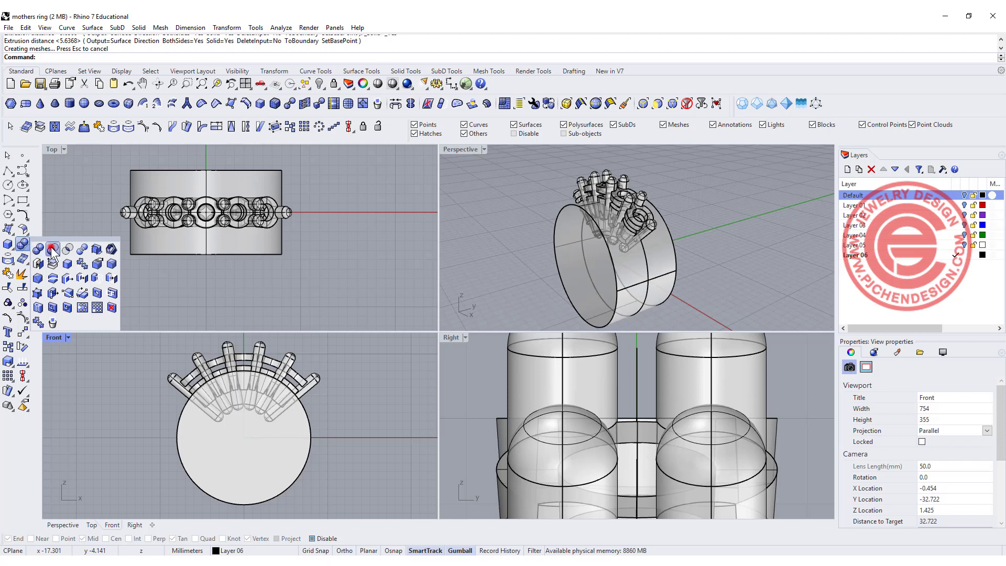
{"action": "left_click", "coordinate": [53, 248]}
{"action": "left_click", "coordinate": [315, 382]}
{"action": "key", "text": "Return"}
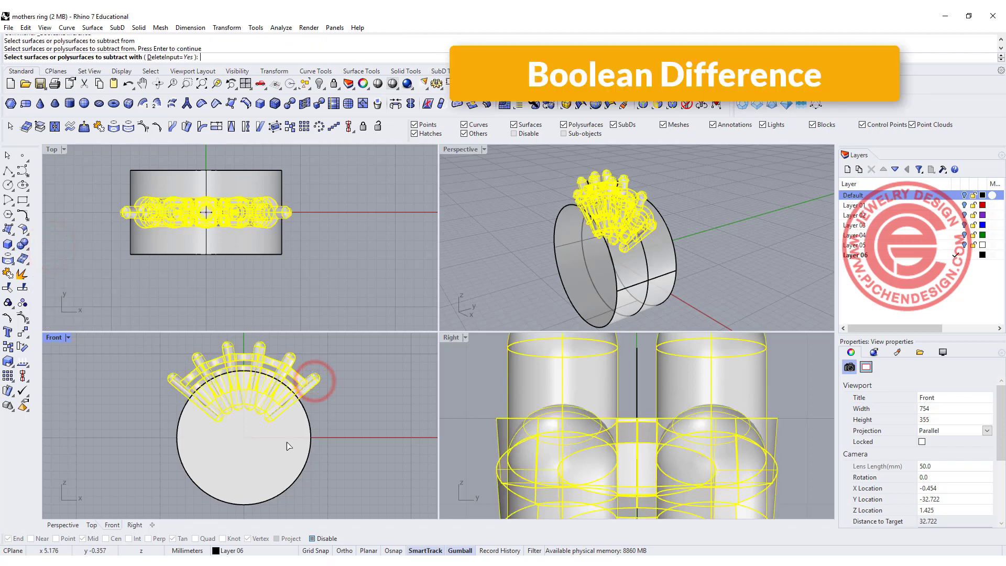
{"action": "left_click", "coordinate": [288, 443]}
{"action": "key", "text": "Return"}
Step: Show the hidden gems and shank, delete the leftover solid band, and view the ring front-on
{"action": "right_click_drag", "start_coordinate": [541, 256], "coordinate": [601, 228]}
{"action": "scroll", "coordinate": [584, 222], "scroll_direction": "up", "scroll_amount": 4}
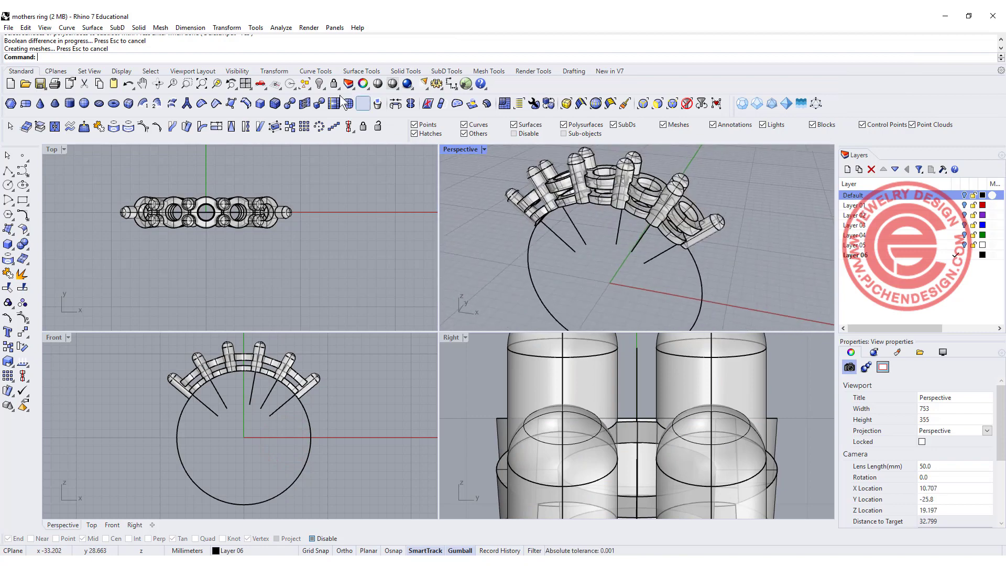
{"action": "left_click", "coordinate": [319, 84]}
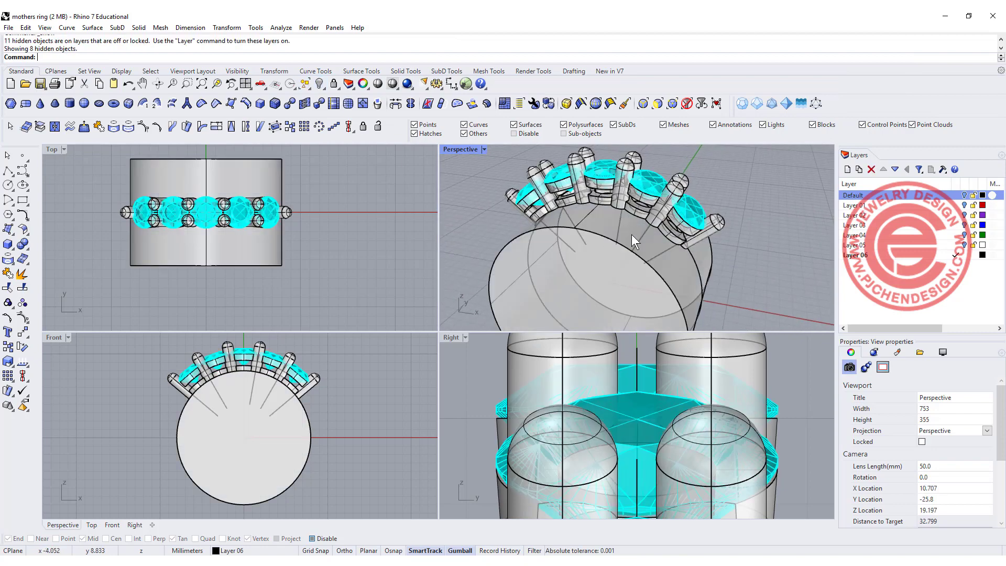
{"action": "left_click", "coordinate": [604, 280]}
{"action": "key", "text": "Delete"}
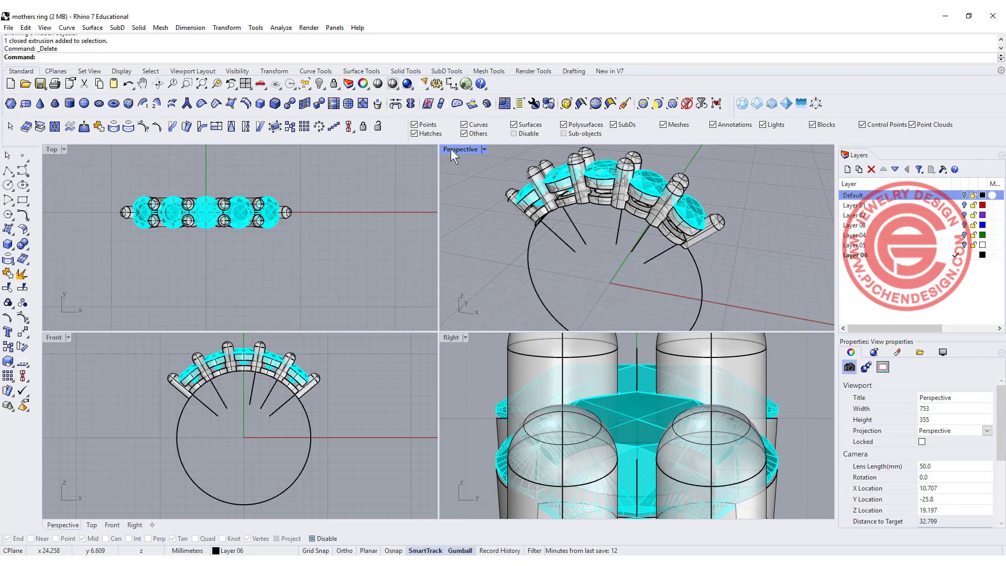
{"action": "double_click", "coordinate": [450, 148]}
{"action": "right_click_drag", "start_coordinate": [455, 149], "coordinate": [602, 303]}
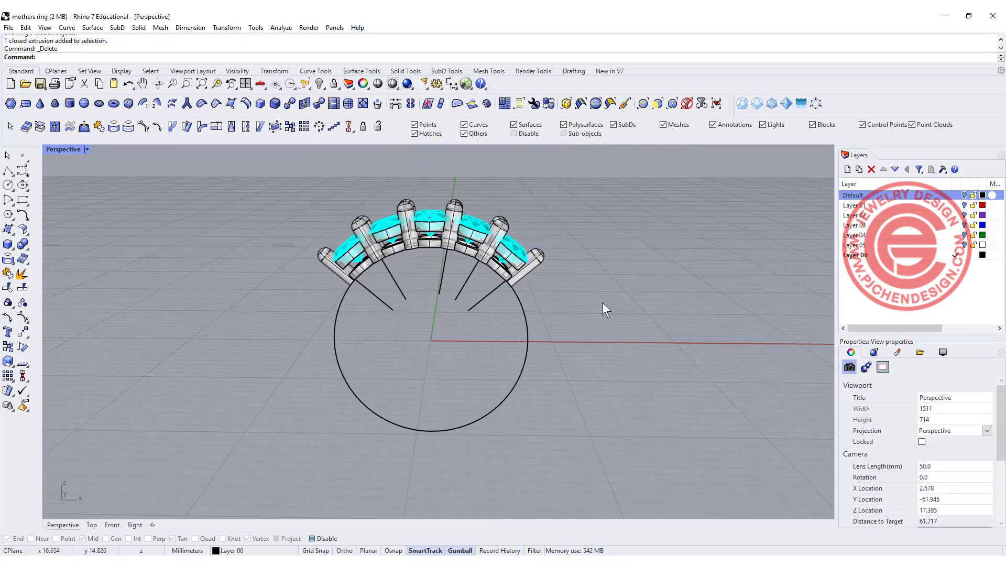
Step: Draw a vertical conic-cornered 1.5 by 1.5 rectangle starting at the ring circle's right end
{"action": "double_click", "coordinate": [63, 149]}
{"action": "left_click", "coordinate": [26, 201]}
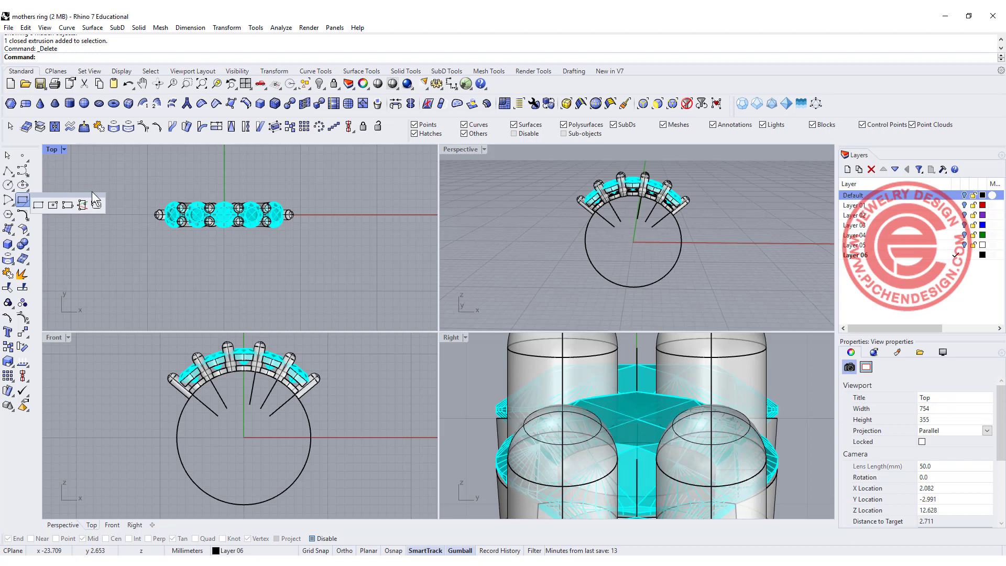
{"action": "left_click", "coordinate": [97, 206]}
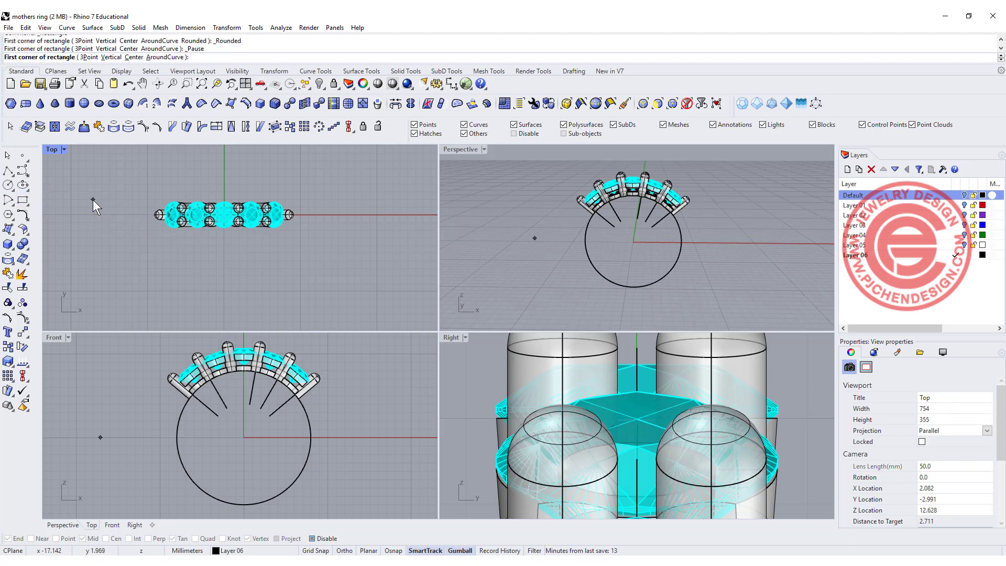
{"action": "key", "text": "alt"}
{"action": "left_click", "coordinate": [682, 242]}
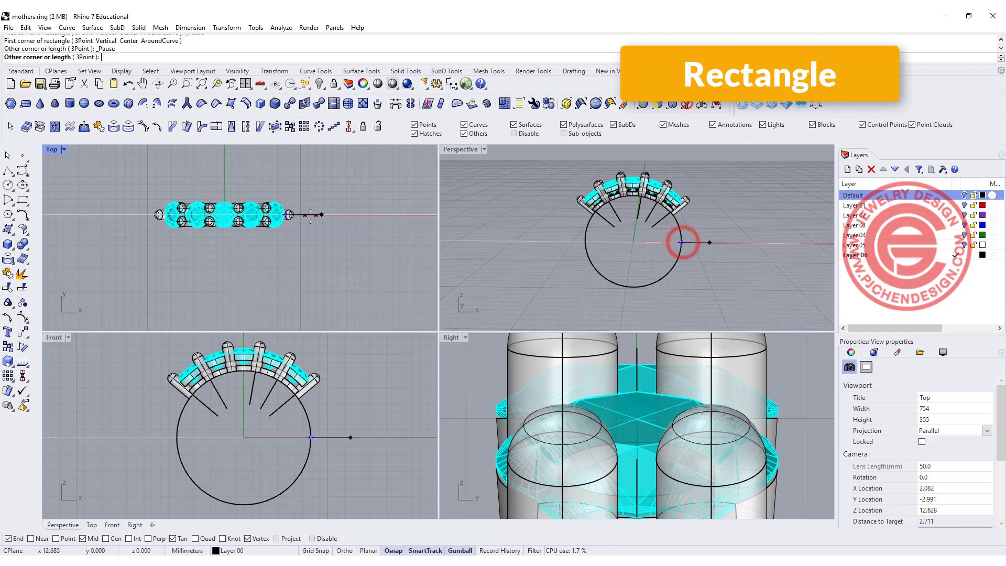
{"action": "scroll", "coordinate": [296, 231], "scroll_direction": "up", "scroll_amount": 5}
{"action": "scroll", "coordinate": [293, 234], "scroll_direction": "up", "scroll_amount": 2}
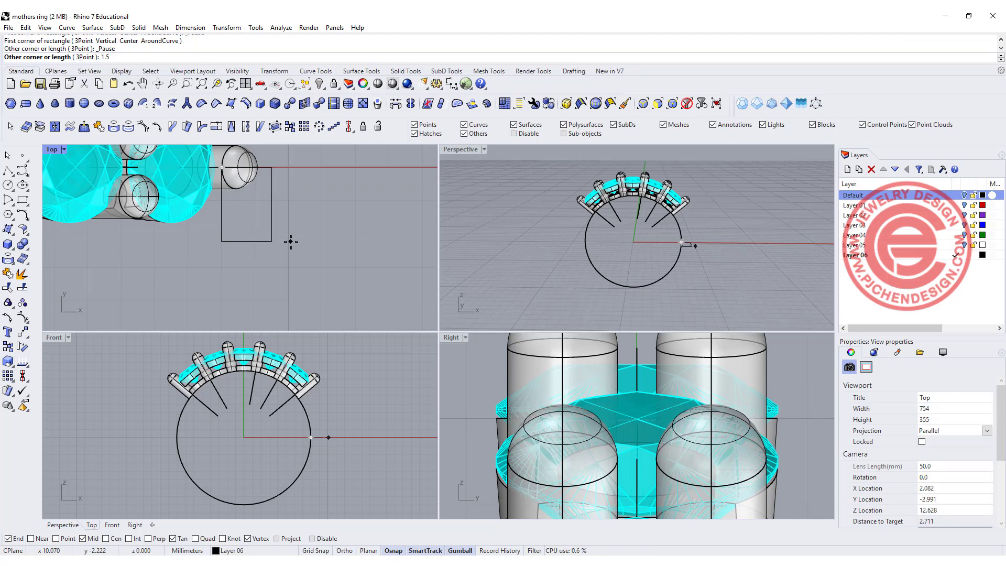
{"action": "key", "text": "Return"}
{"action": "type", "text": "1.5"}
{"action": "key", "text": "Return"}
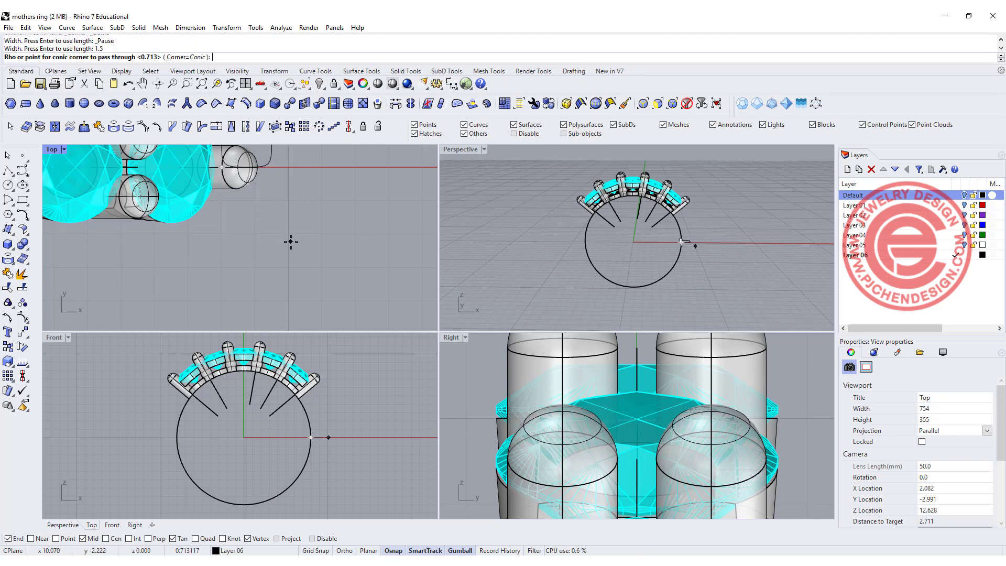
{"action": "key", "text": "Return"}
{"action": "scroll", "coordinate": [690, 238], "scroll_direction": "up", "scroll_amount": 6}
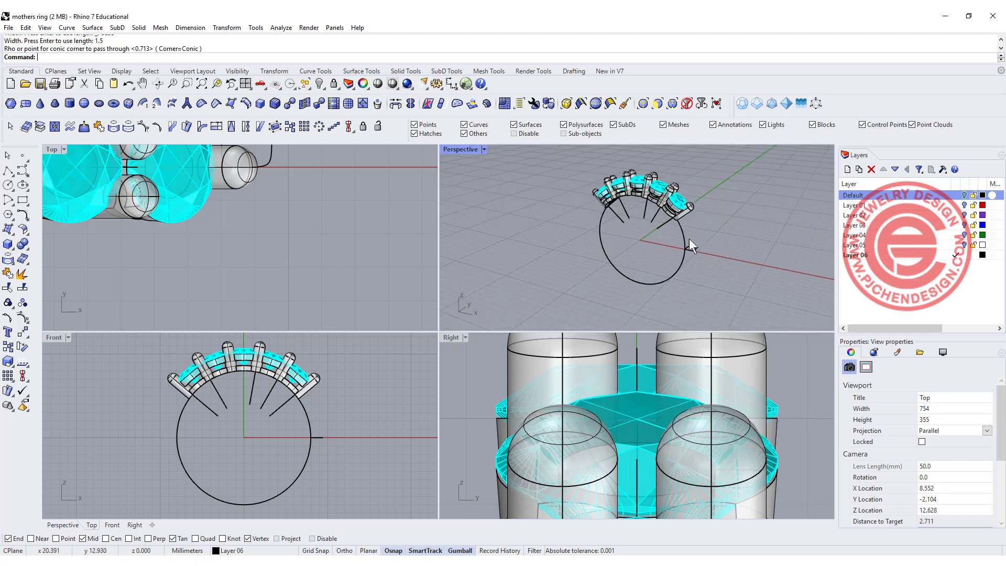
Step: Move the rounded rectangle from its corner onto the ring circle's right end point
{"action": "left_click", "coordinate": [735, 246]}
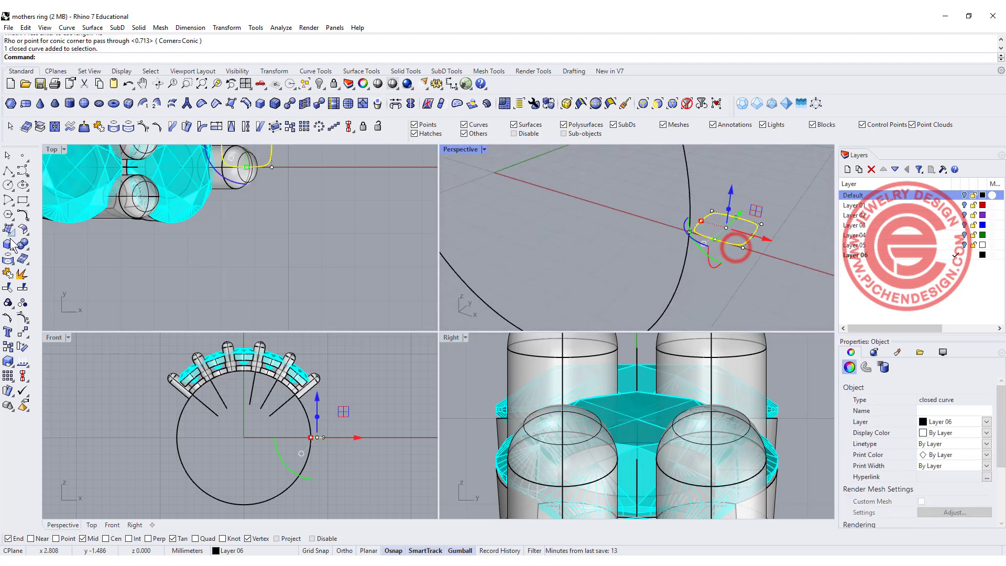
{"action": "left_click", "coordinate": [22, 333]}
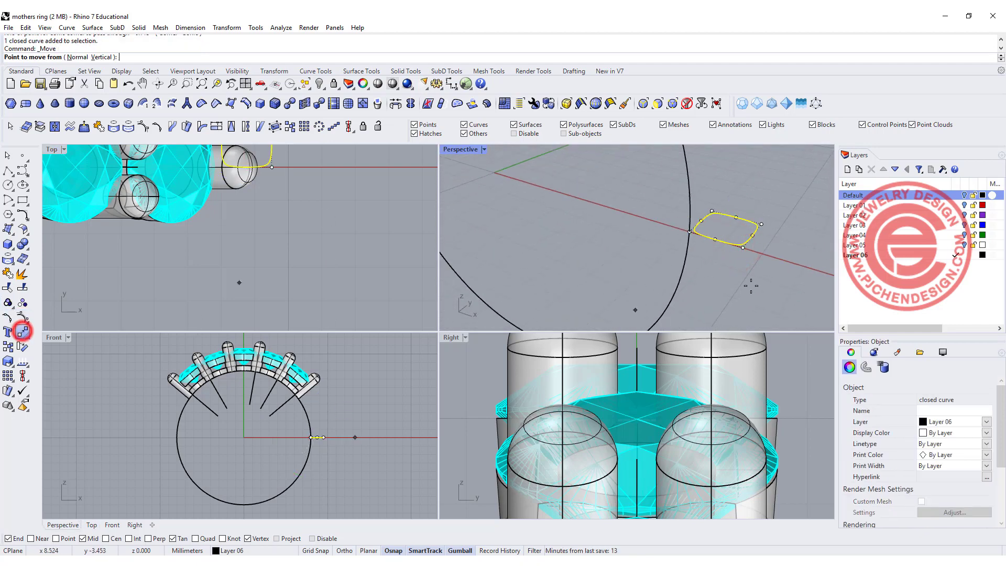
{"action": "left_click", "coordinate": [706, 224]}
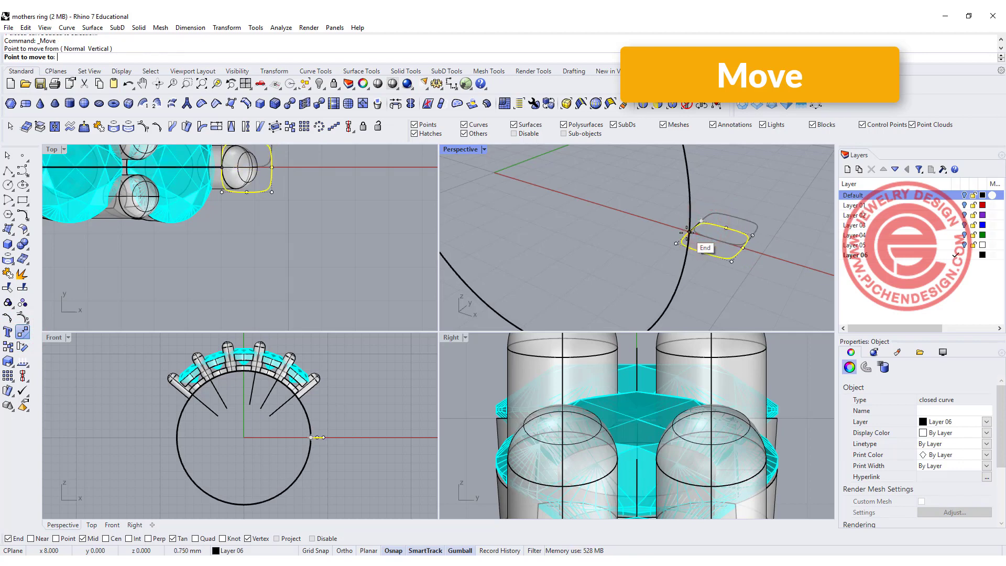
{"action": "left_click", "coordinate": [687, 228]}
{"action": "scroll", "coordinate": [603, 249], "scroll_direction": "down", "scroll_amount": 3}
{"action": "right_click_drag", "start_coordinate": [528, 242], "coordinate": [687, 280]}
{"action": "left_click", "coordinate": [694, 280]}
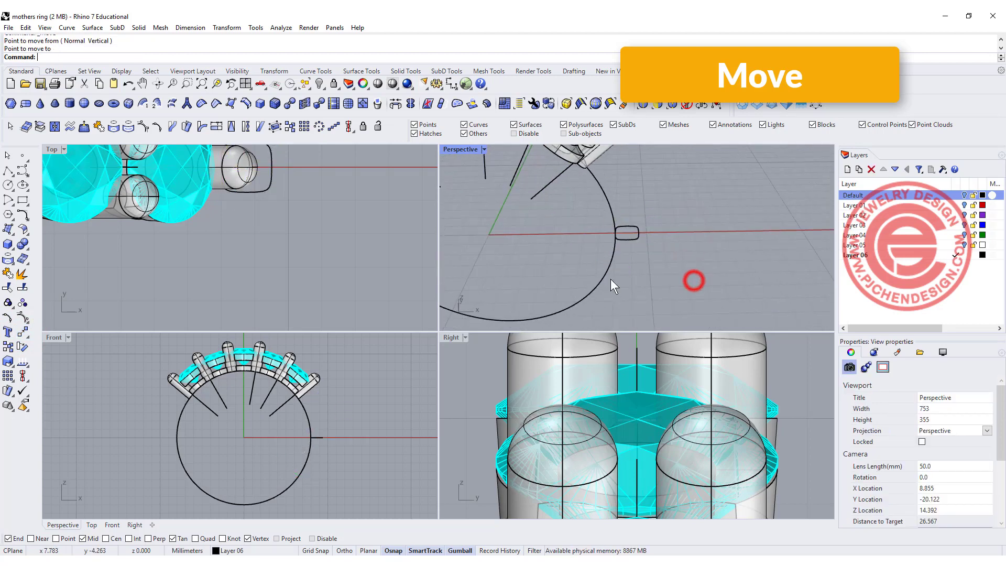
{"action": "scroll", "coordinate": [263, 230], "scroll_direction": "down", "scroll_amount": 8}
{"action": "right_click_drag", "start_coordinate": [263, 229], "coordinate": [360, 234]}
Step: Mirror a copy of the profile across the Y axis at 0 to the circle's left end
{"action": "left_click", "coordinate": [360, 217]}
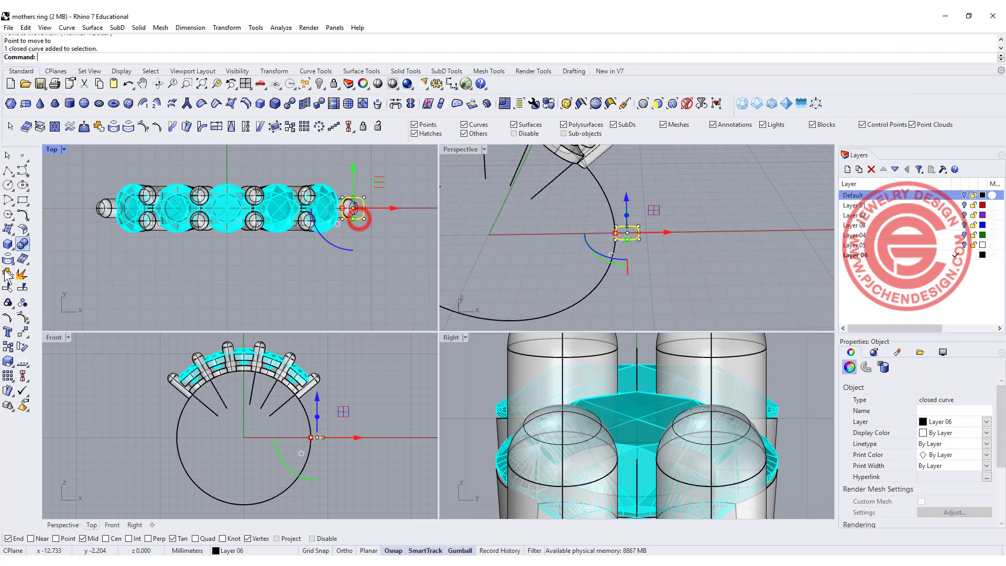
{"action": "left_click", "coordinate": [20, 334]}
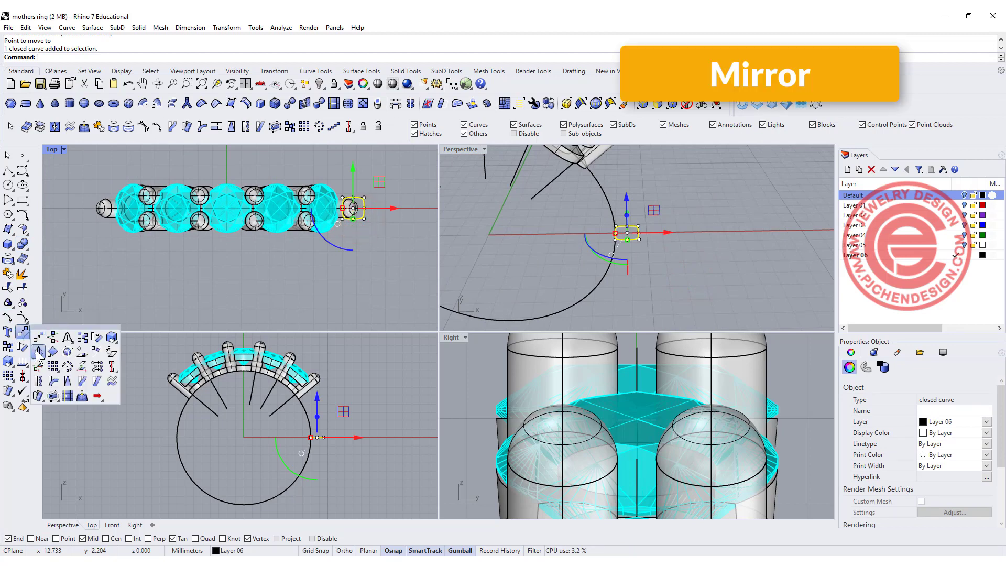
{"action": "left_click", "coordinate": [39, 352]}
{"action": "left_click", "coordinate": [78, 57]}
{"action": "type", "text": "0"}
{"action": "key", "text": "Return"}
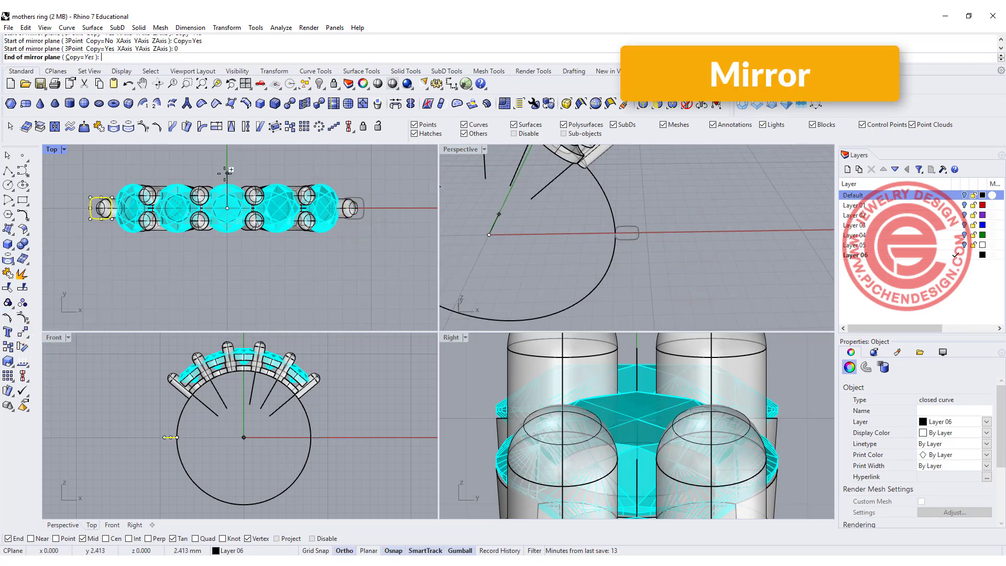
{"action": "left_click", "coordinate": [227, 172]}
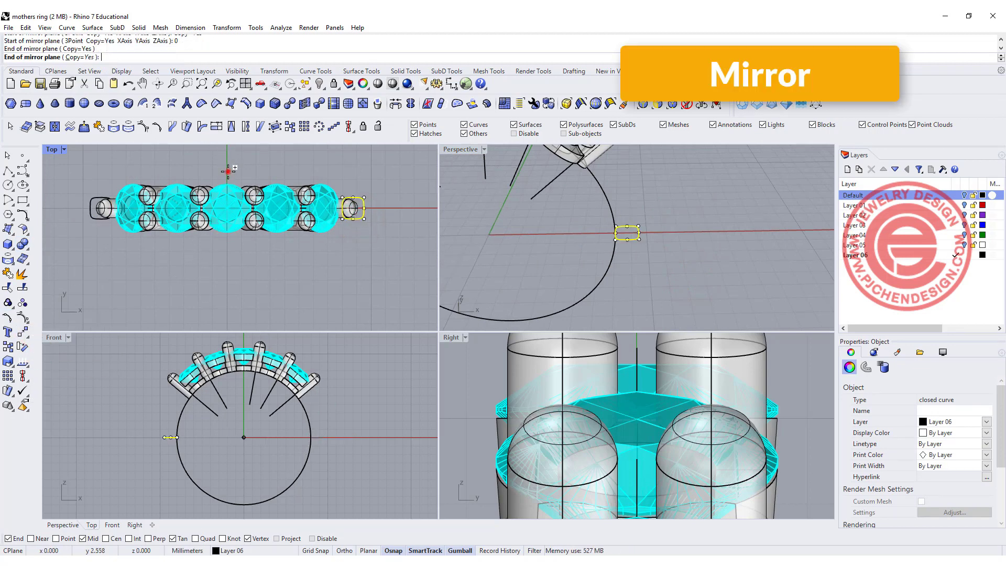
{"action": "double_click", "coordinate": [454, 150]}
{"action": "scroll", "coordinate": [390, 296], "scroll_direction": "down", "scroll_amount": 10}
{"action": "mouse_move", "coordinate": [390, 296]}
{"action": "right_mouse_down"}
{"action": "mouse_move", "coordinate": [445, 320]}
{"action": "mouse_move", "coordinate": [386, 304]}
{"action": "right_mouse_up"}
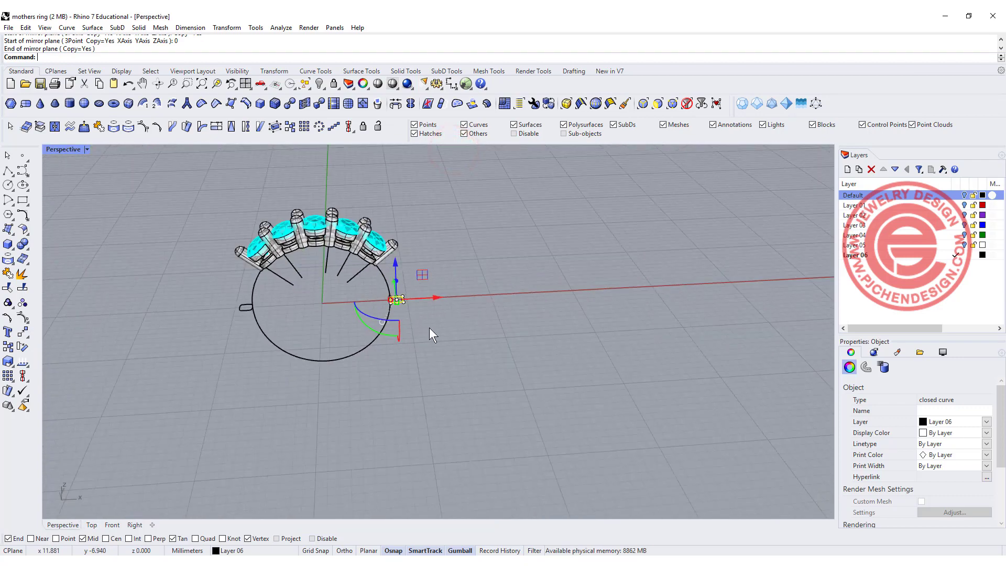
Step: Start Sweep 1 Rail with the ring circle as rail and both rounded-rectangle profiles as cross sections
{"action": "right_click_drag", "start_coordinate": [430, 328], "coordinate": [481, 283], "text": "shift"}
{"action": "scroll", "coordinate": [524, 289], "scroll_direction": "up", "scroll_amount": 6}
{"action": "left_click", "coordinate": [604, 310]}
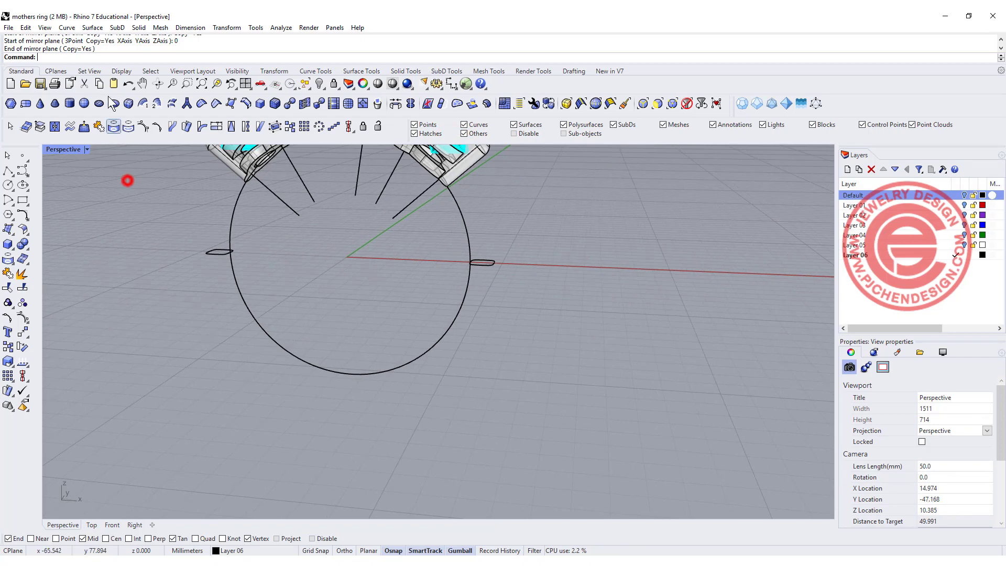
{"action": "left_click", "coordinate": [92, 27]}
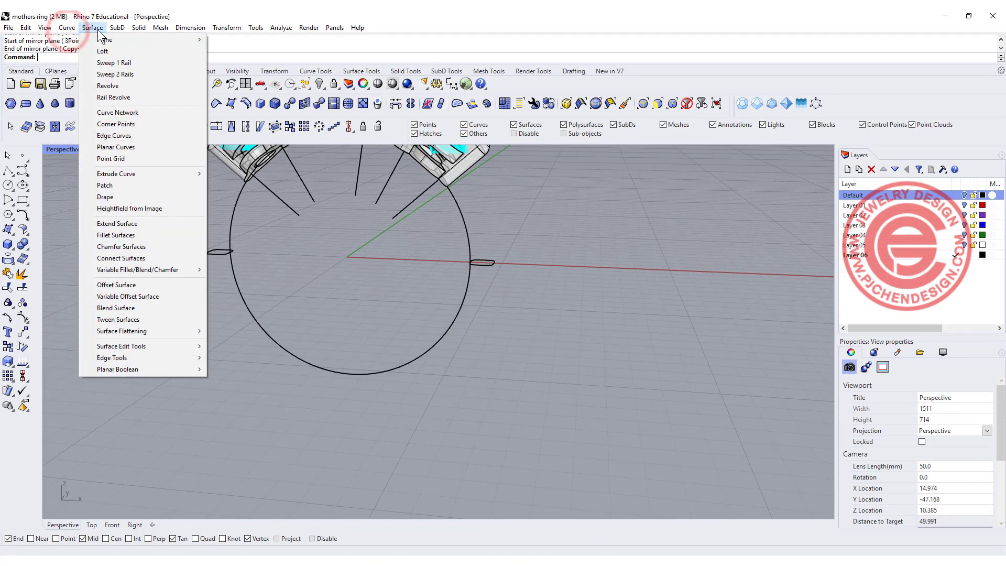
{"action": "left_click", "coordinate": [114, 62]}
{"action": "left_click", "coordinate": [450, 333]}
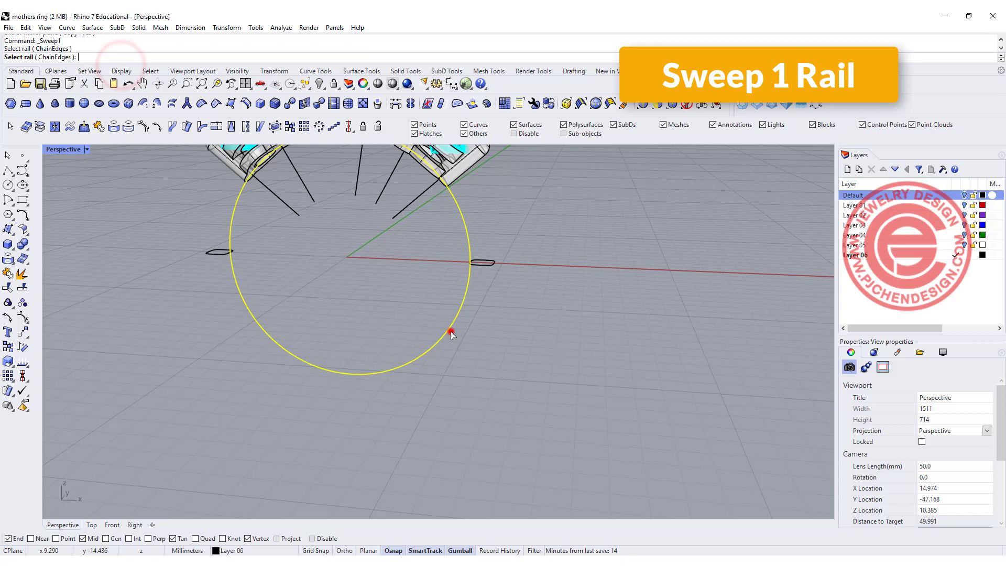
{"action": "left_click", "coordinate": [488, 265]}
{"action": "left_click", "coordinate": [216, 255]}
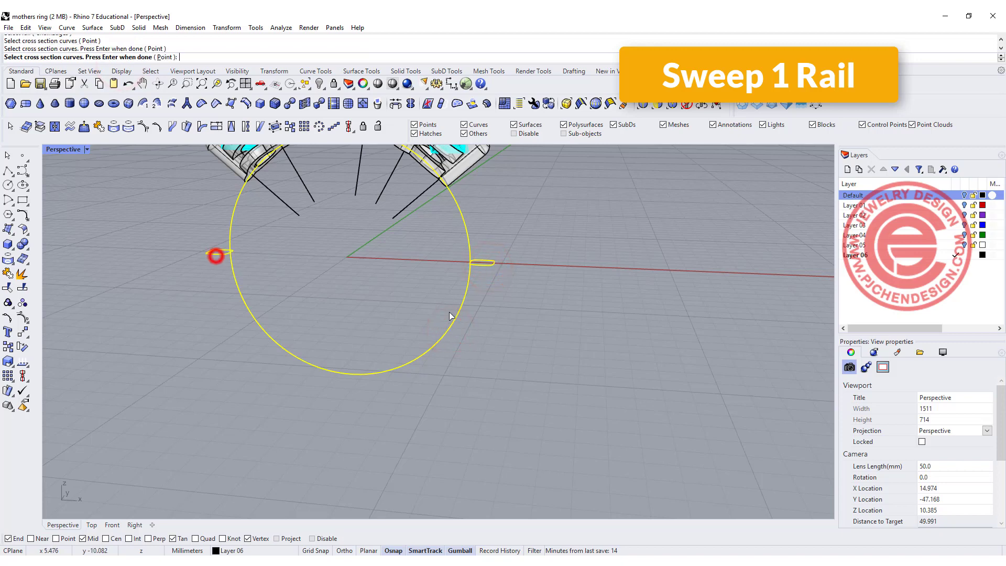
{"action": "right_click", "coordinate": [618, 327]}
Step: Align both profiles' seams on the circle and accept the swept shank surface
{"action": "right_click_drag", "start_coordinate": [618, 327], "coordinate": [562, 342]}
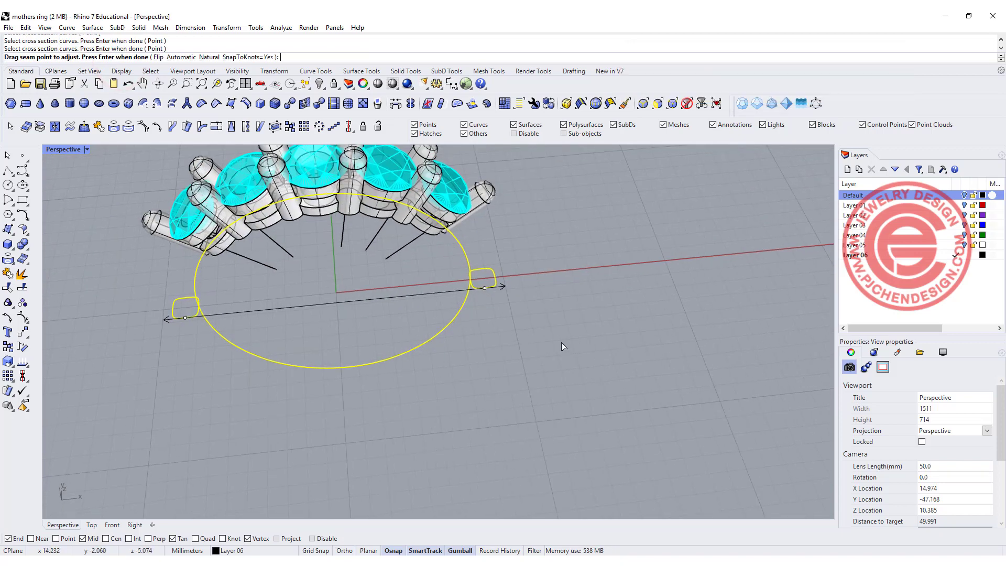
{"action": "left_click", "coordinate": [486, 288]}
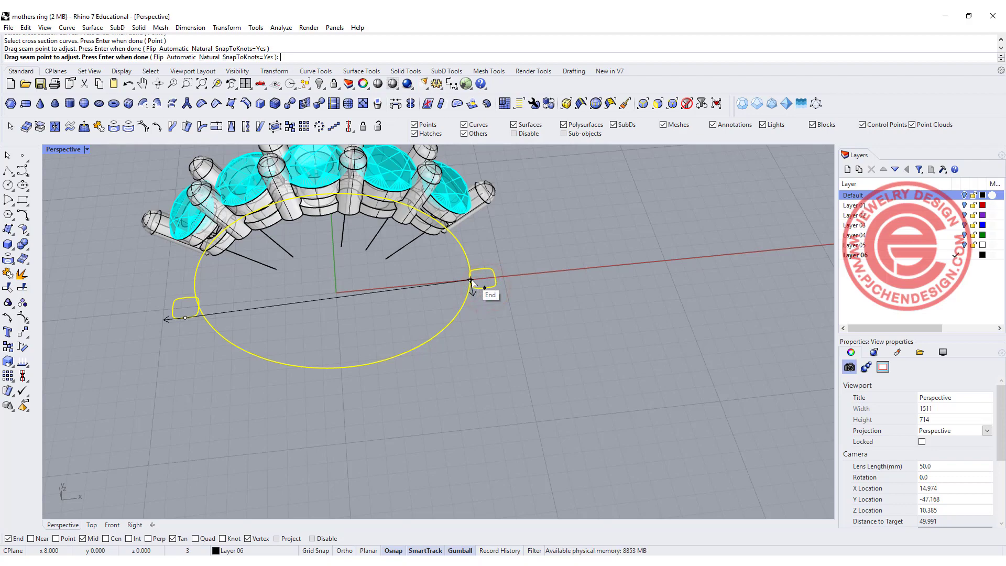
{"action": "left_click", "coordinate": [472, 280]}
{"action": "left_click", "coordinate": [186, 319]}
{"action": "left_click", "coordinate": [200, 304]}
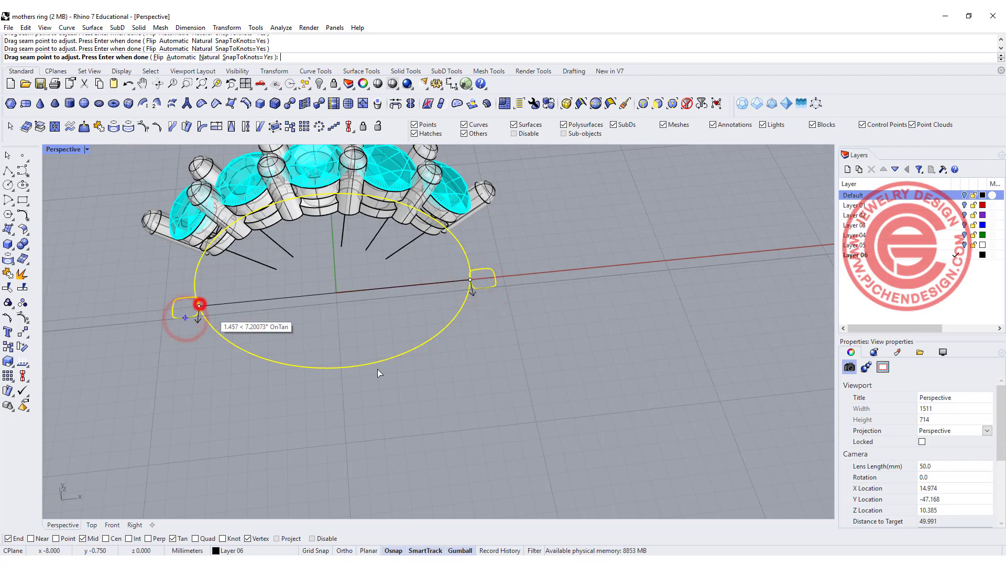
{"action": "mouse_move", "coordinate": [608, 330]}
{"action": "right_mouse_down"}
{"action": "mouse_move", "coordinate": [513, 323]}
{"action": "mouse_move", "coordinate": [559, 292]}
{"action": "mouse_move", "coordinate": [597, 316]}
{"action": "right_mouse_up"}
{"action": "key", "text": "Return"}
{"action": "key", "text": "Return"}
{"action": "right_click_drag", "start_coordinate": [561, 270], "coordinate": [445, 285]}
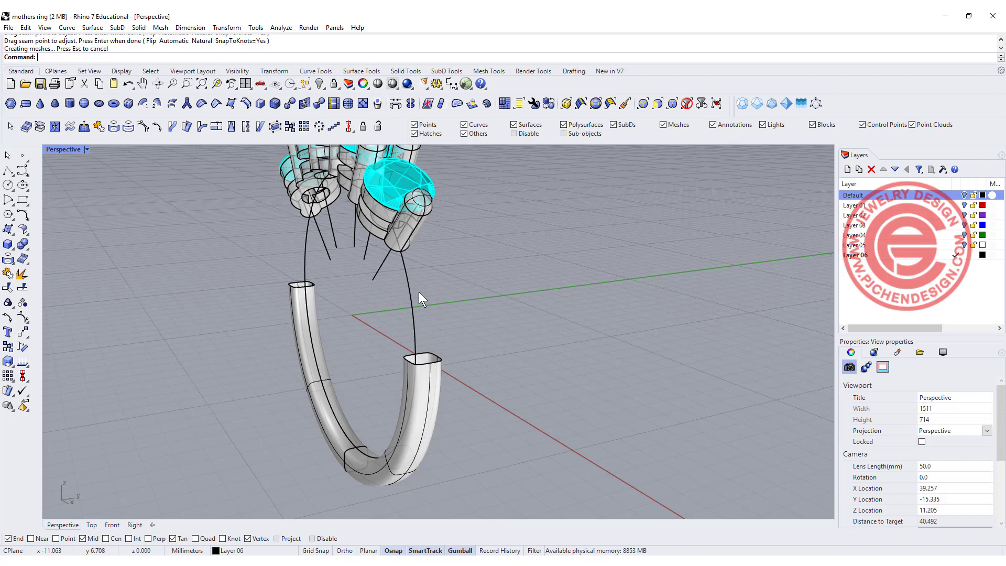
Step: Draw a roughly 1.26 mm radius arc centred on the centre line's end, spanning left to right
{"action": "right_click_drag", "start_coordinate": [420, 292], "coordinate": [446, 263]}
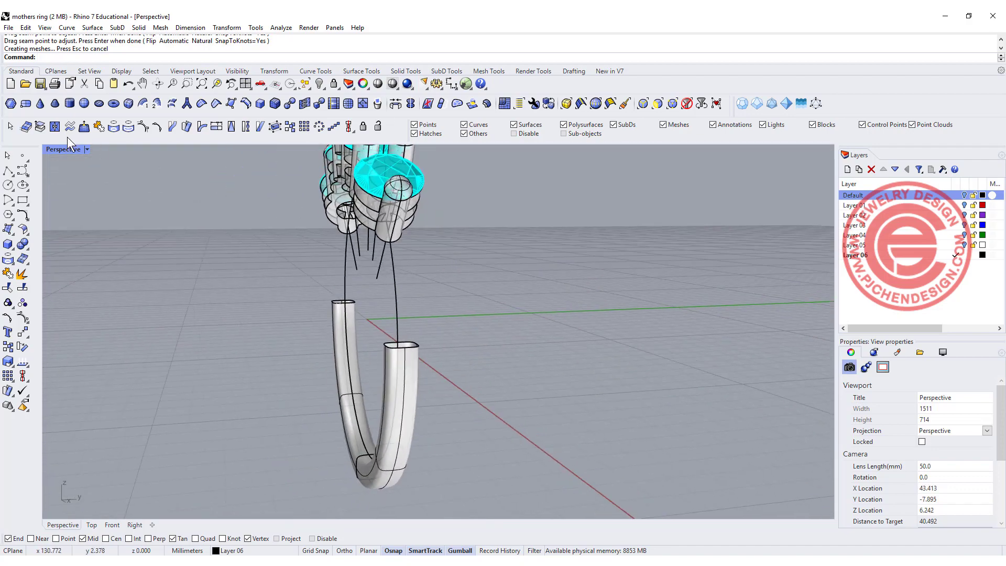
{"action": "double_click", "coordinate": [60, 148]}
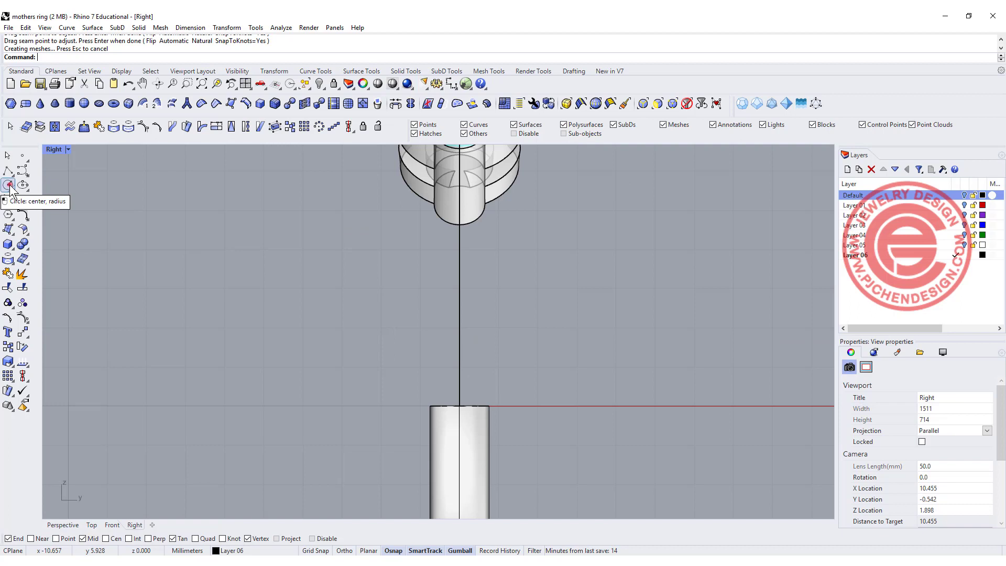
{"action": "left_click", "coordinate": [8, 185]}
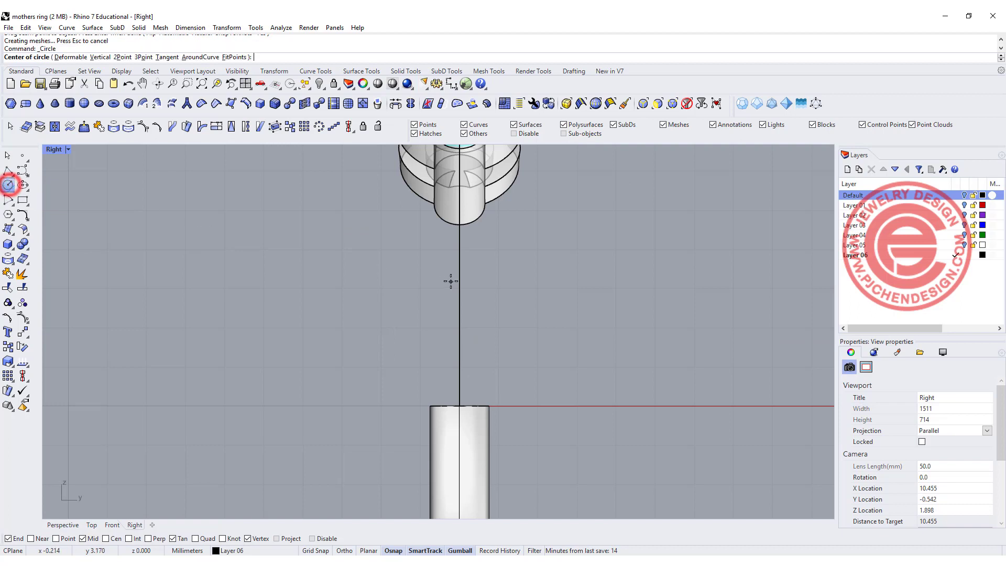
{"action": "left_click", "coordinate": [7, 198]}
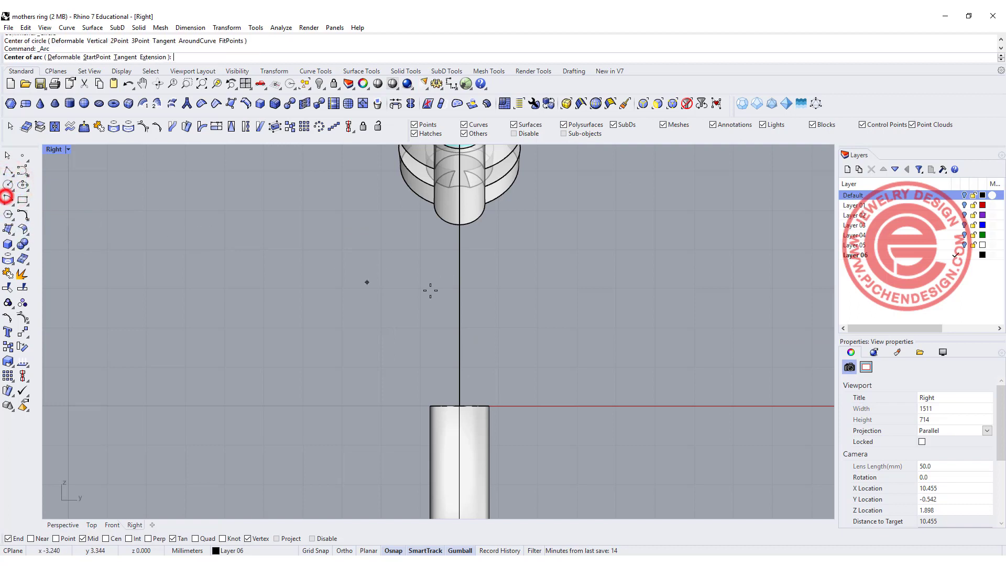
{"action": "left_click", "coordinate": [461, 271]}
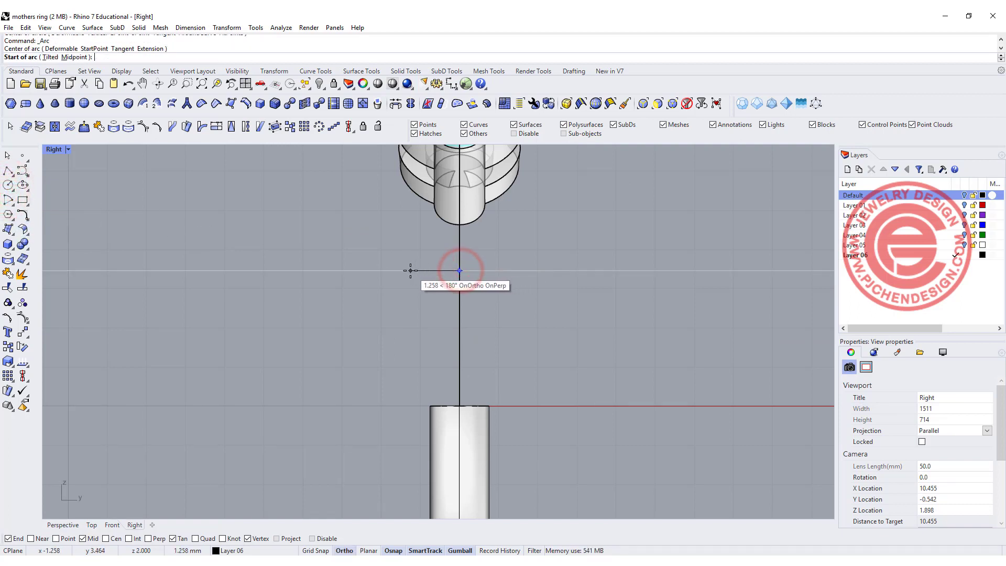
{"action": "left_click", "coordinate": [404, 271]}
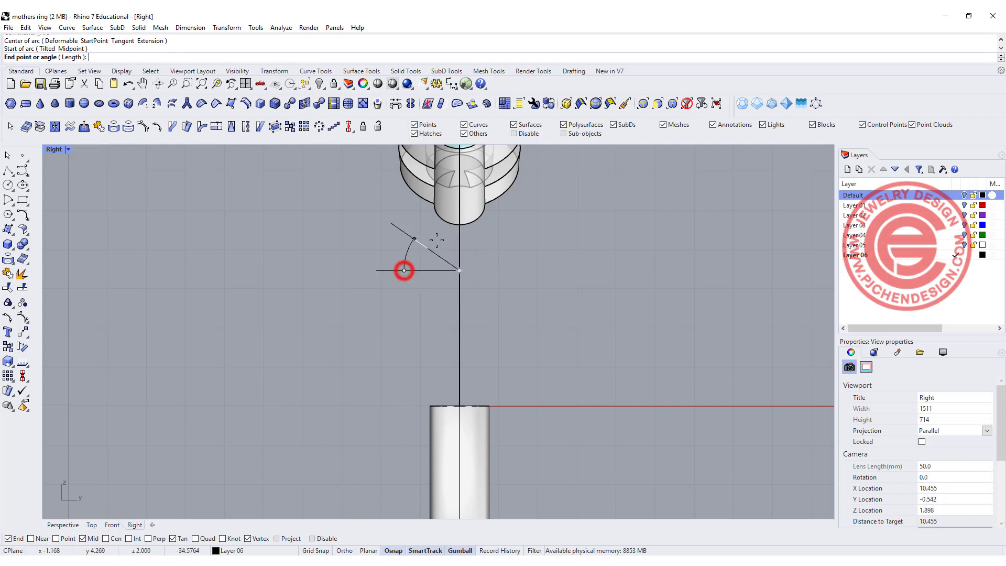
{"action": "left_click", "coordinate": [506, 272]}
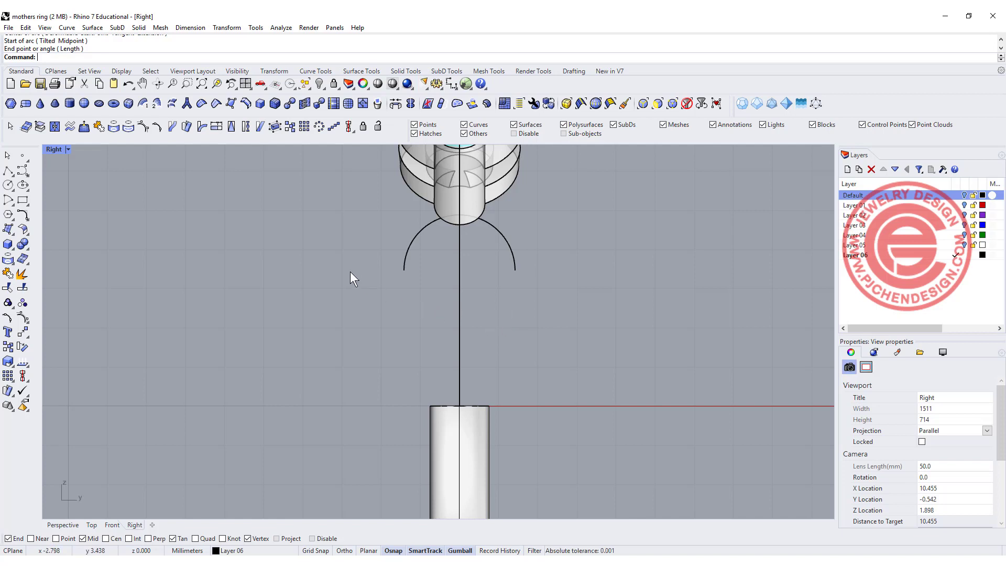
{"action": "left_click", "coordinate": [8, 171]}
{"action": "left_click", "coordinate": [488, 407]}
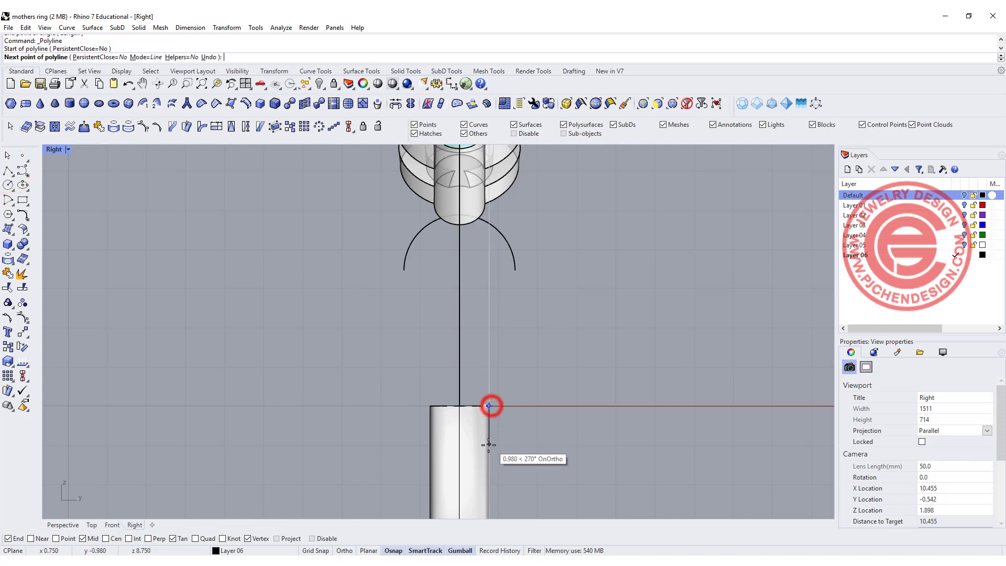
{"action": "left_click", "coordinate": [488, 444]}
{"action": "key", "text": "Return"}
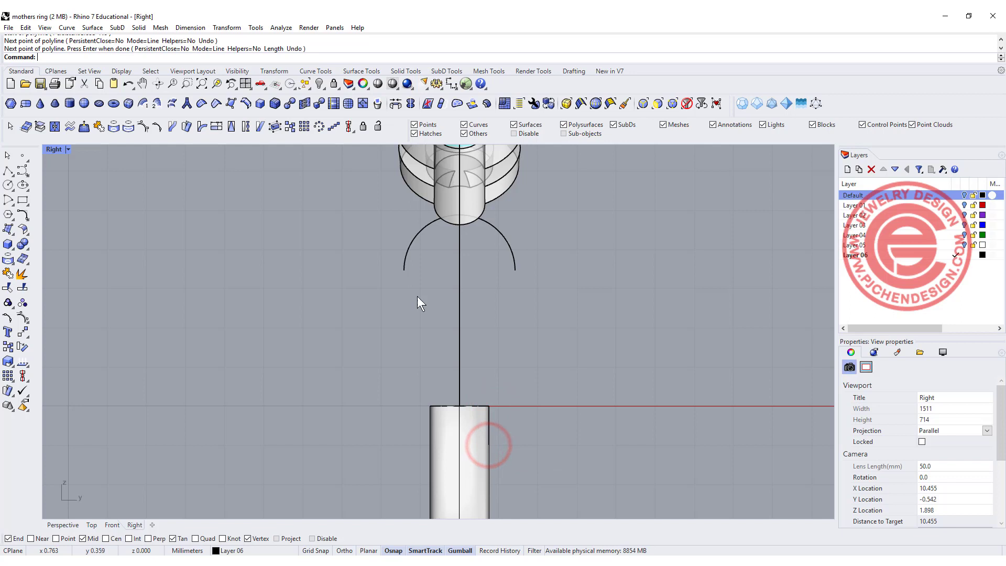
{"action": "left_click", "coordinate": [25, 216]}
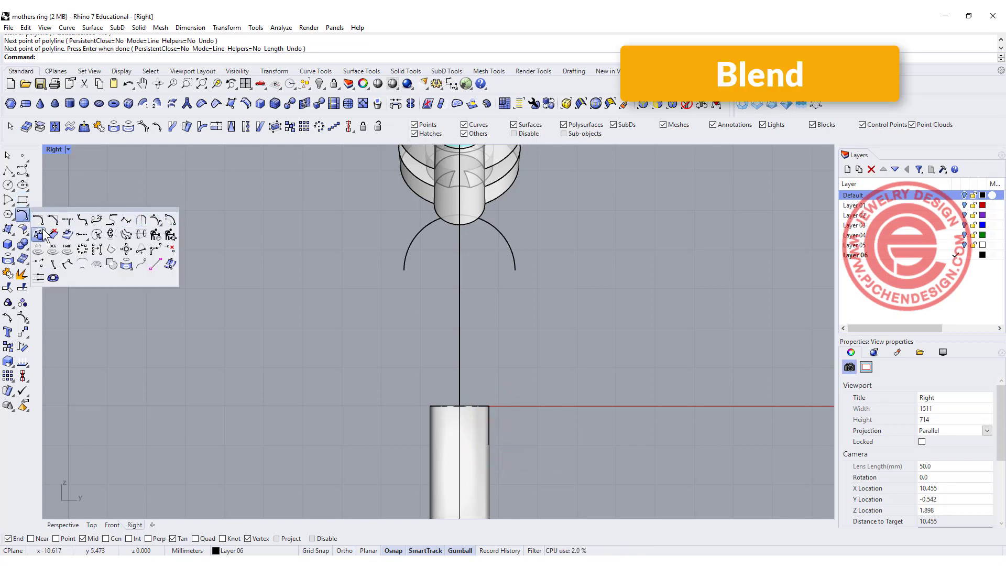
{"action": "left_click", "coordinate": [111, 227]}
{"action": "left_click", "coordinate": [488, 414]}
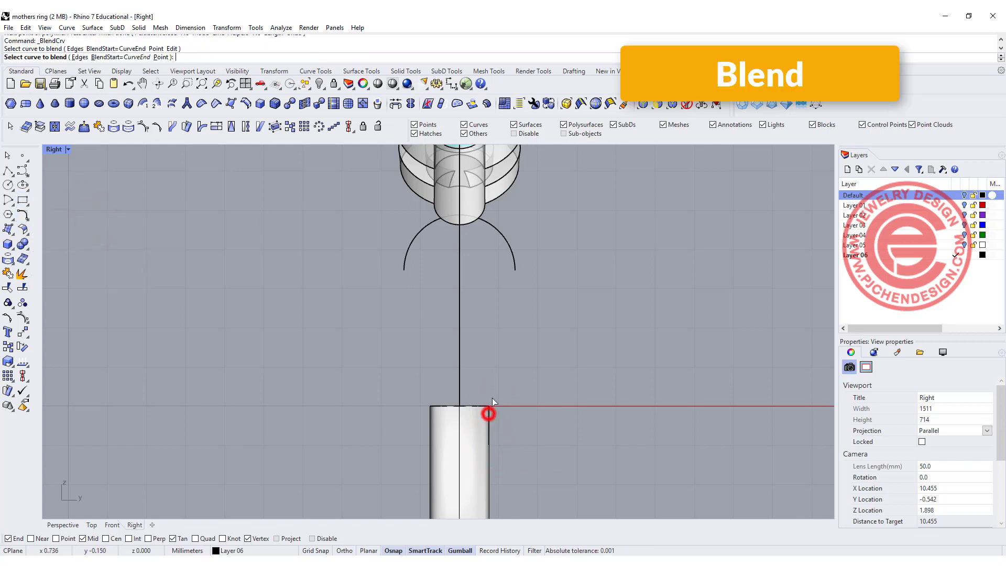
{"action": "left_click", "coordinate": [515, 270]}
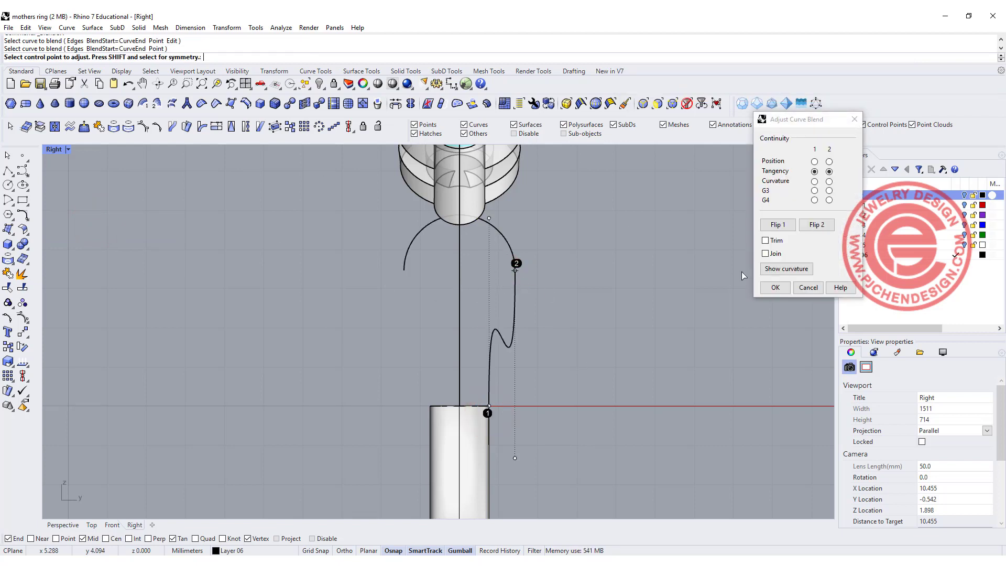
{"action": "left_click", "coordinate": [808, 288]}
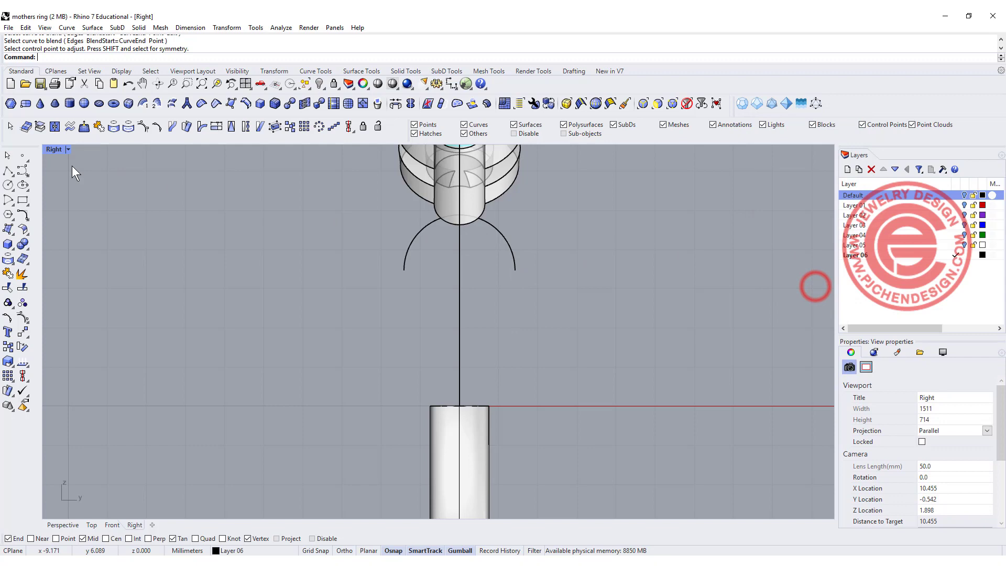
Step: Project the shoulder arc and tube edge curve onto the construction plane, deleting the originals
{"action": "double_click", "coordinate": [55, 147]}
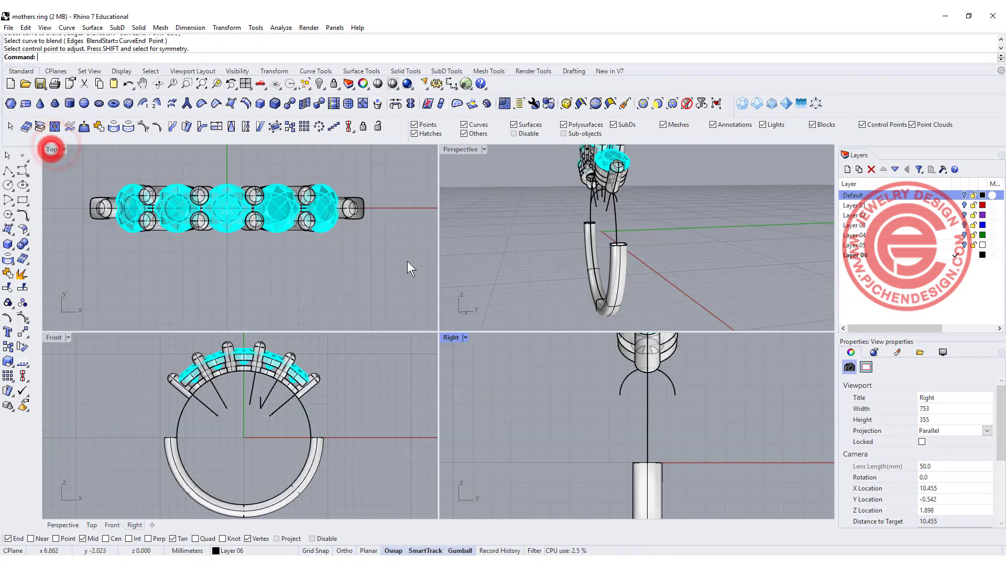
{"action": "left_click", "coordinate": [631, 212]}
{"action": "scroll", "coordinate": [614, 204], "scroll_direction": "up", "scroll_amount": 4}
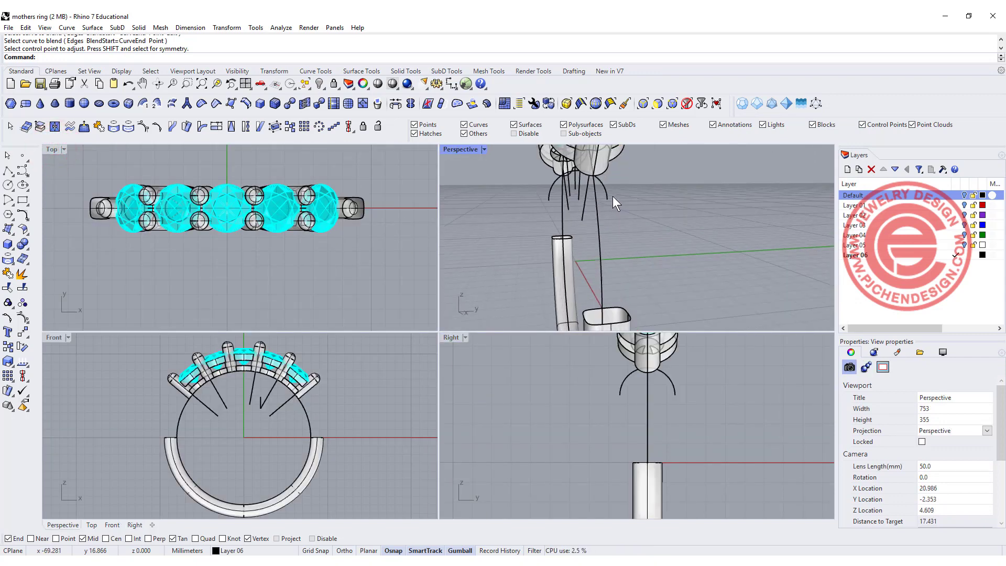
{"action": "left_click", "coordinate": [669, 377]}
{"action": "right_click_drag", "start_coordinate": [640, 252], "coordinate": [688, 274]}
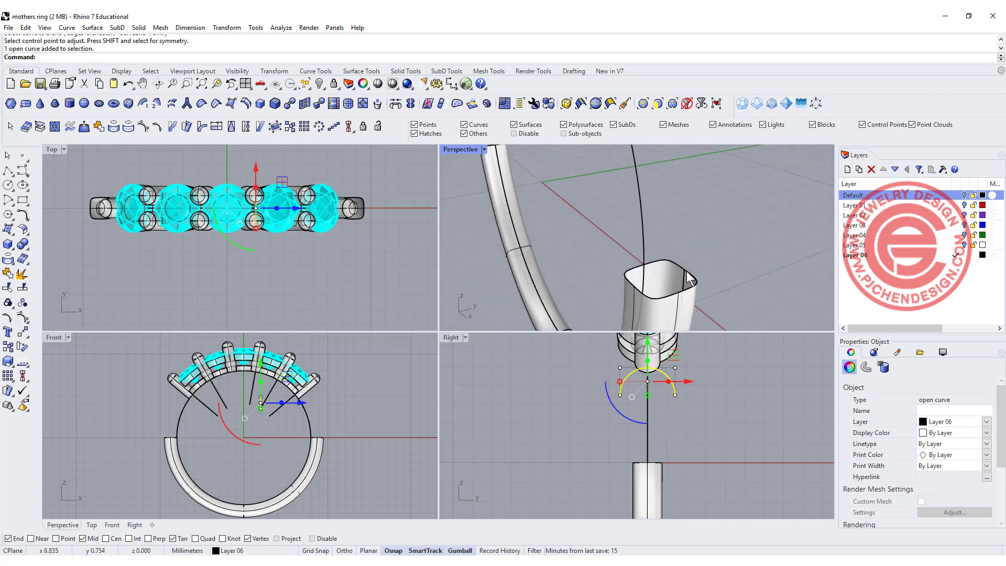
{"action": "left_click", "coordinate": [686, 275]}
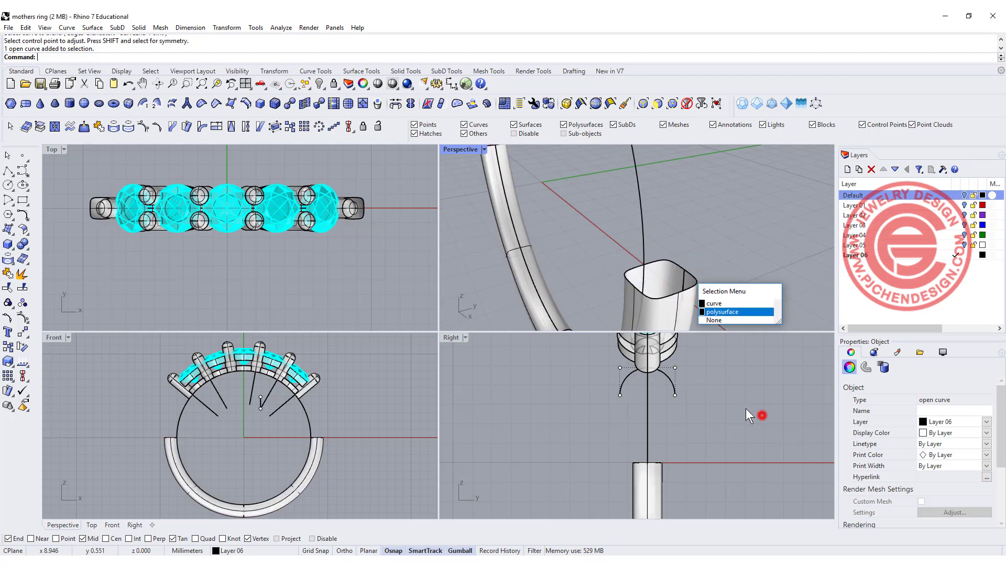
{"action": "left_click", "coordinate": [762, 415]}
{"action": "left_click", "coordinate": [667, 382]}
{"action": "scroll", "coordinate": [665, 474], "scroll_direction": "up", "scroll_amount": 5}
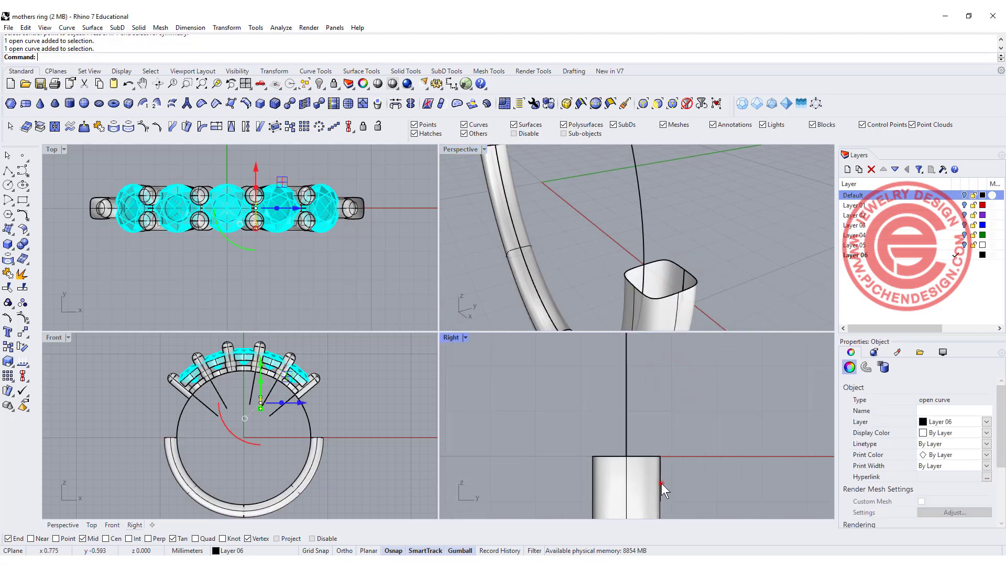
{"action": "left_click", "coordinate": [661, 483]}
{"action": "left_click", "coordinate": [688, 512]}
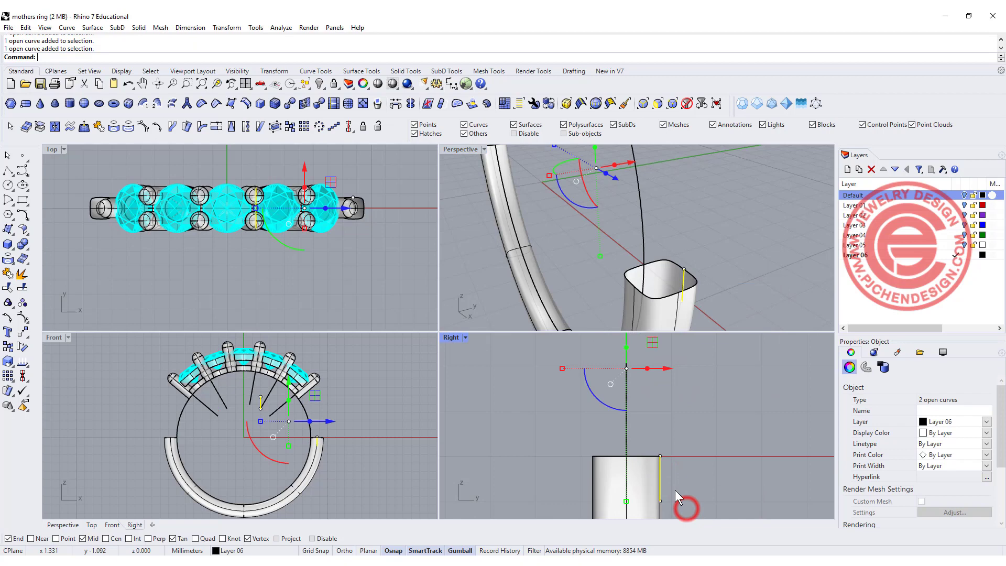
{"action": "scroll", "coordinate": [639, 434], "scroll_direction": "down", "scroll_amount": 4}
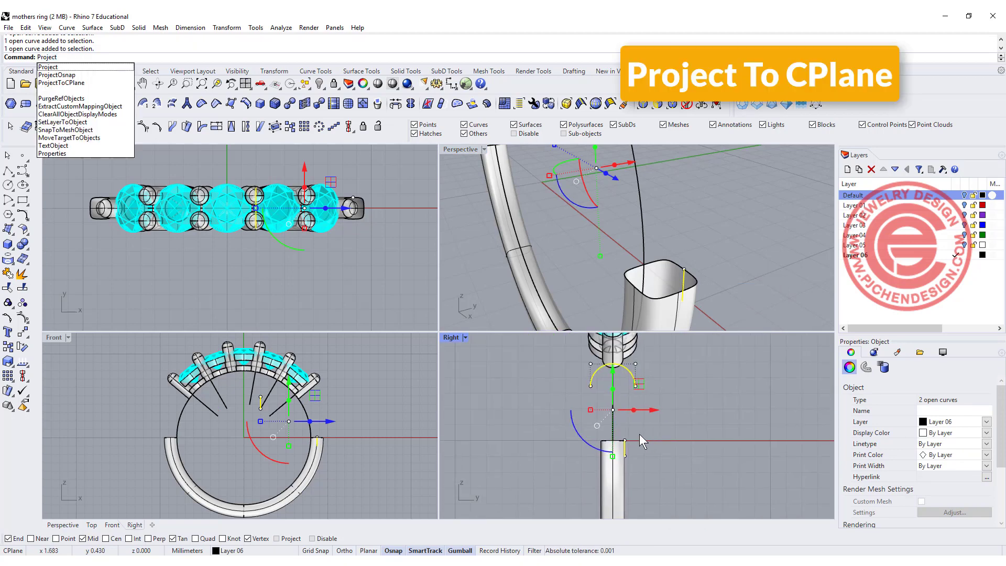
{"action": "key", "text": "Return"}
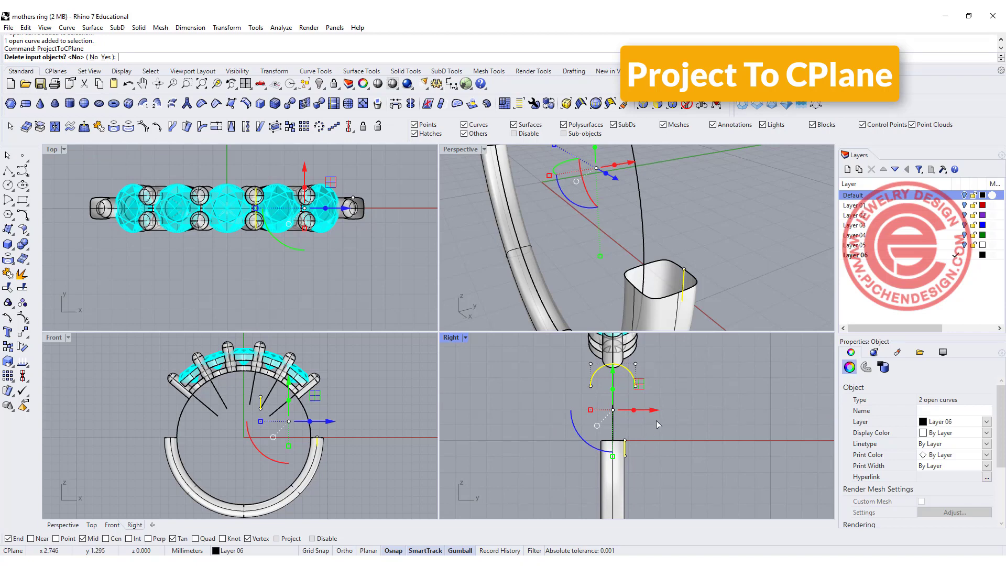
{"action": "left_click", "coordinate": [106, 57]}
Step: Set the display colour of the two projected curves to red
{"action": "right_click_drag", "start_coordinate": [715, 218], "coordinate": [615, 259]}
{"action": "scroll", "coordinate": [615, 259], "scroll_direction": "up", "scroll_amount": 5}
{"action": "left_click", "coordinate": [596, 181]}
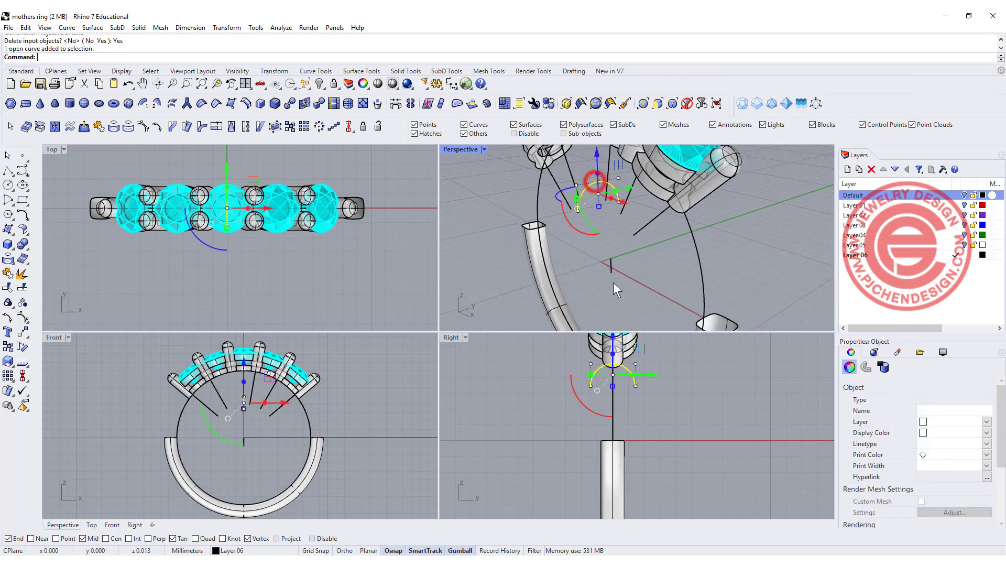
{"action": "left_click", "coordinate": [610, 270], "text": "shift"}
{"action": "left_click", "coordinate": [986, 433]}
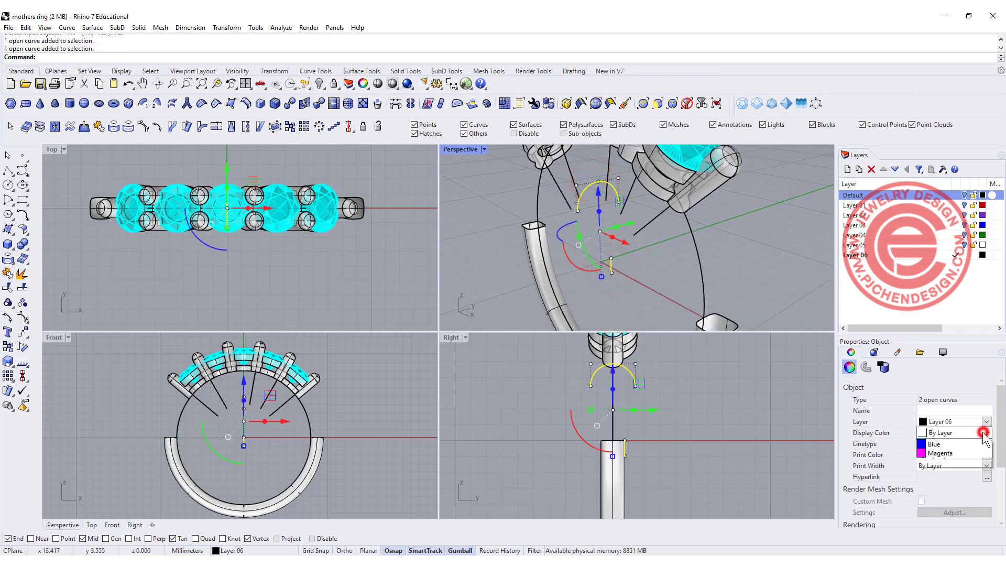
{"action": "left_click", "coordinate": [449, 334]}
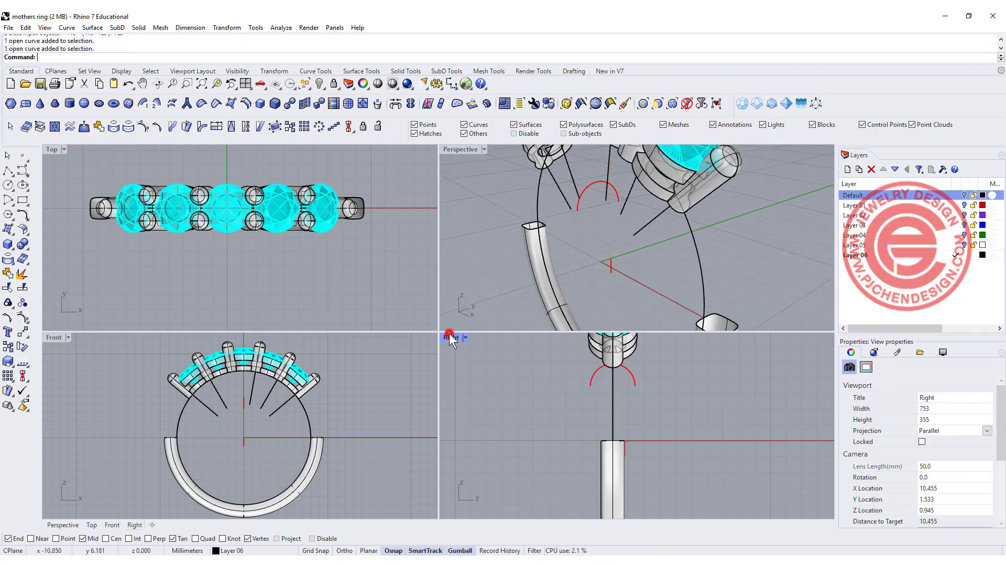
{"action": "double_click", "coordinate": [450, 338]}
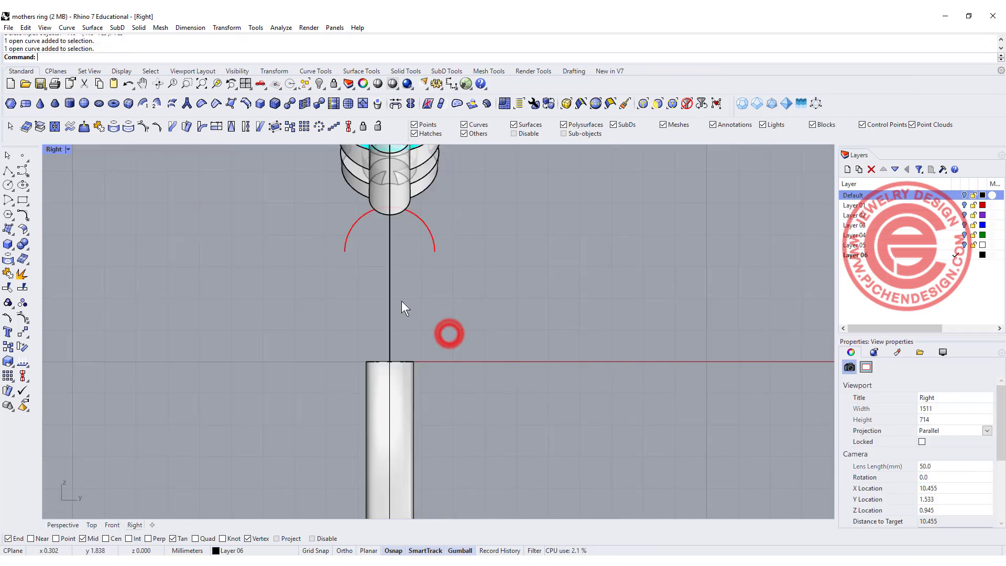
Step: Hide the cylinder and blend a curve from the red arc's end to the red vertical line
{"action": "left_click", "coordinate": [404, 399]}
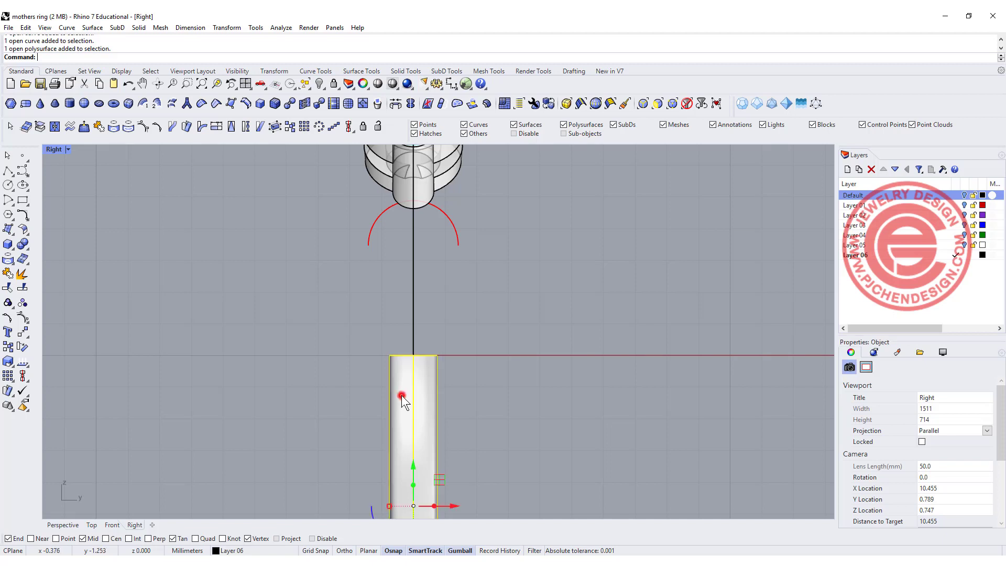
{"action": "left_click", "coordinate": [319, 84]}
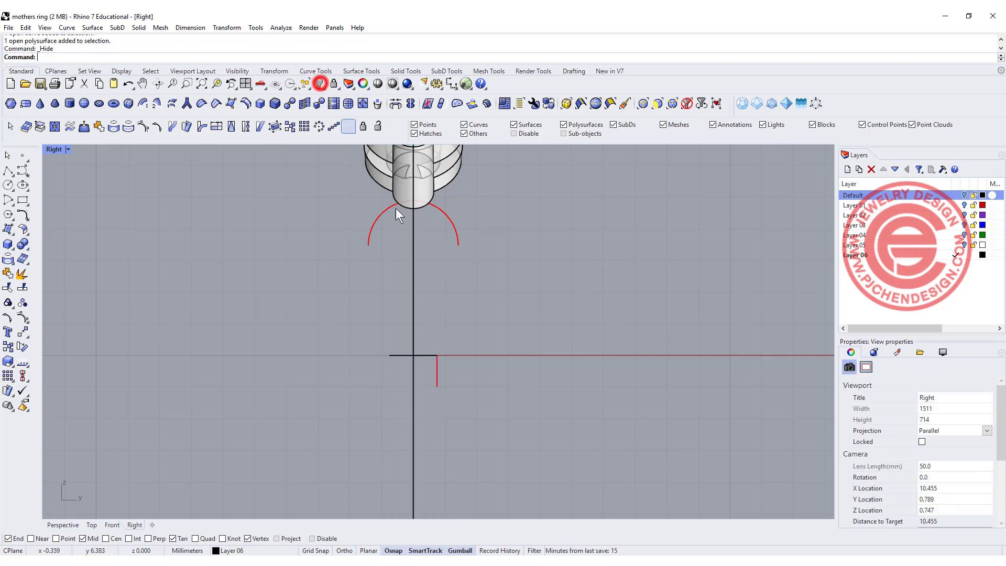
{"action": "left_click", "coordinate": [22, 215]}
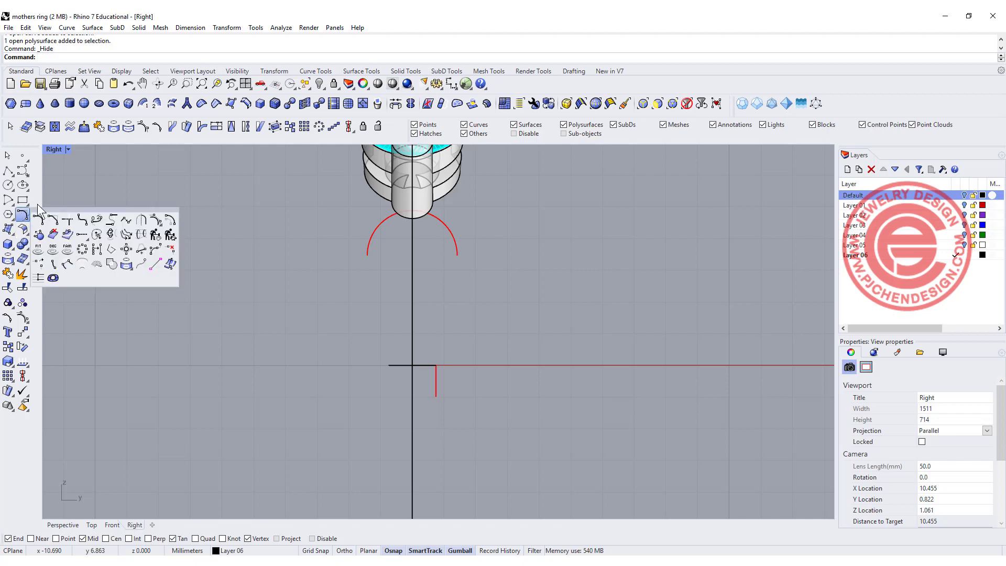
{"action": "left_click", "coordinate": [96, 219]}
{"action": "left_click", "coordinate": [457, 256]}
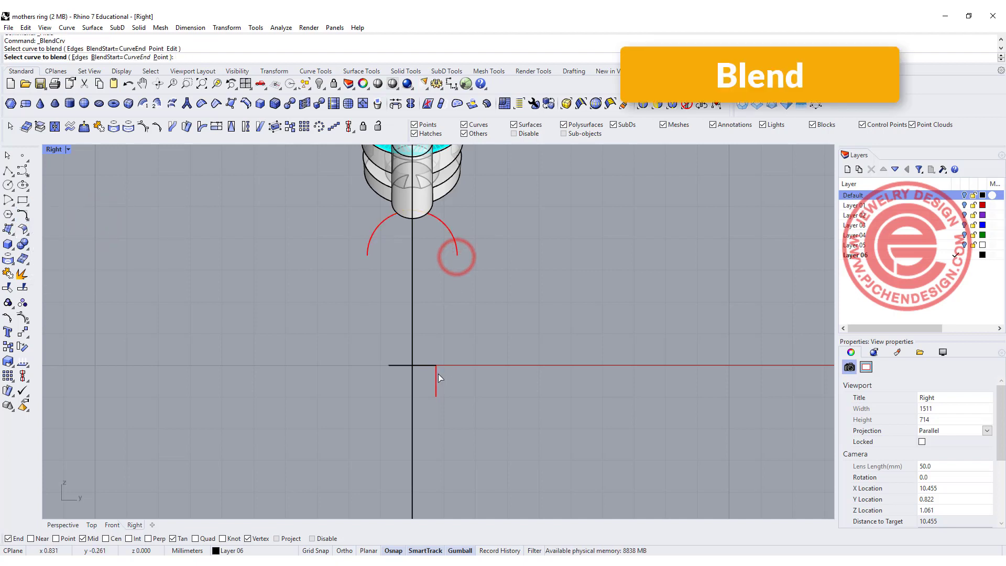
{"action": "left_click", "coordinate": [437, 373]}
{"action": "key", "text": "Return"}
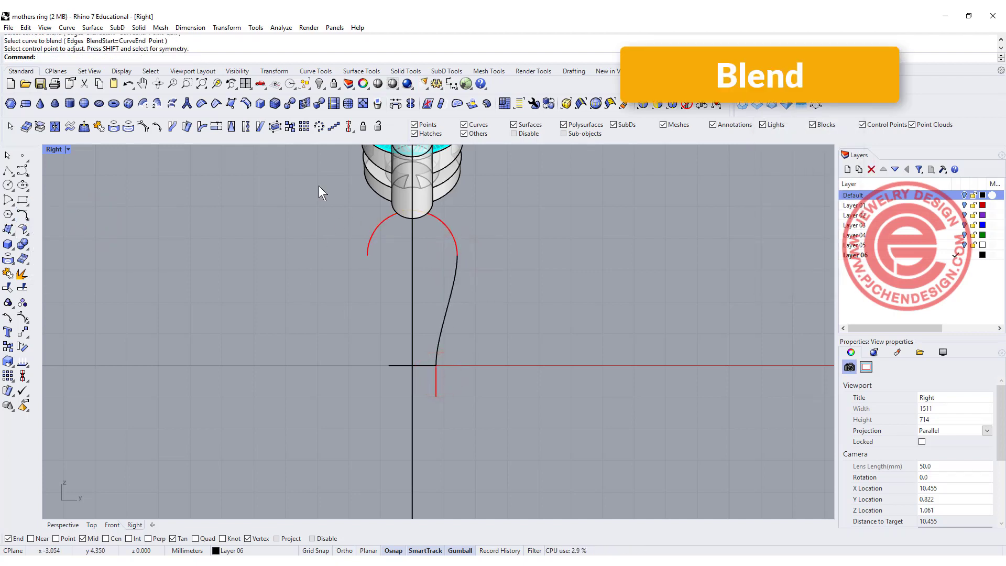
Step: Mirror the blend curve across the vertical centre axis, then select the arc and both blends
{"action": "left_click", "coordinate": [443, 291]}
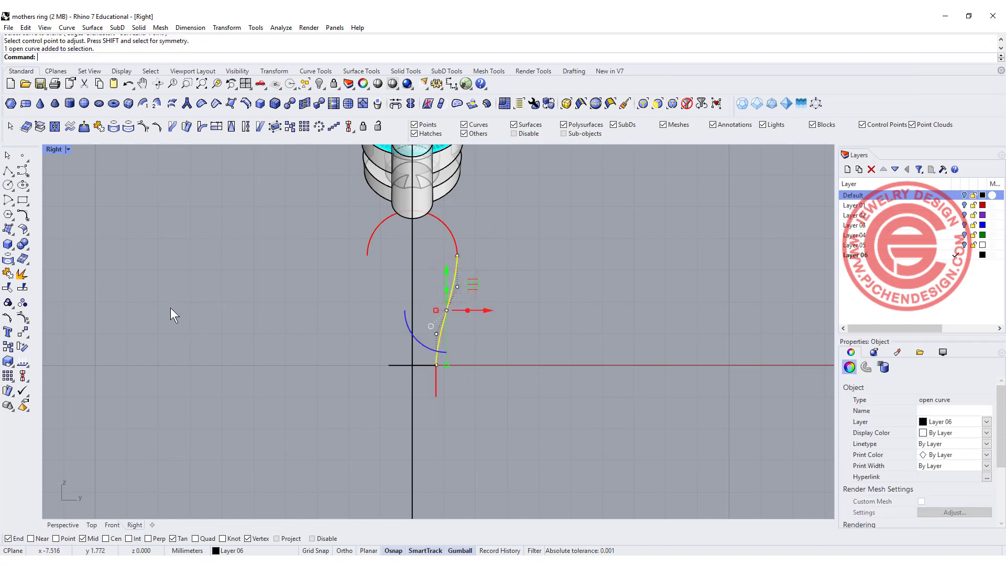
{"action": "left_click", "coordinate": [23, 332]}
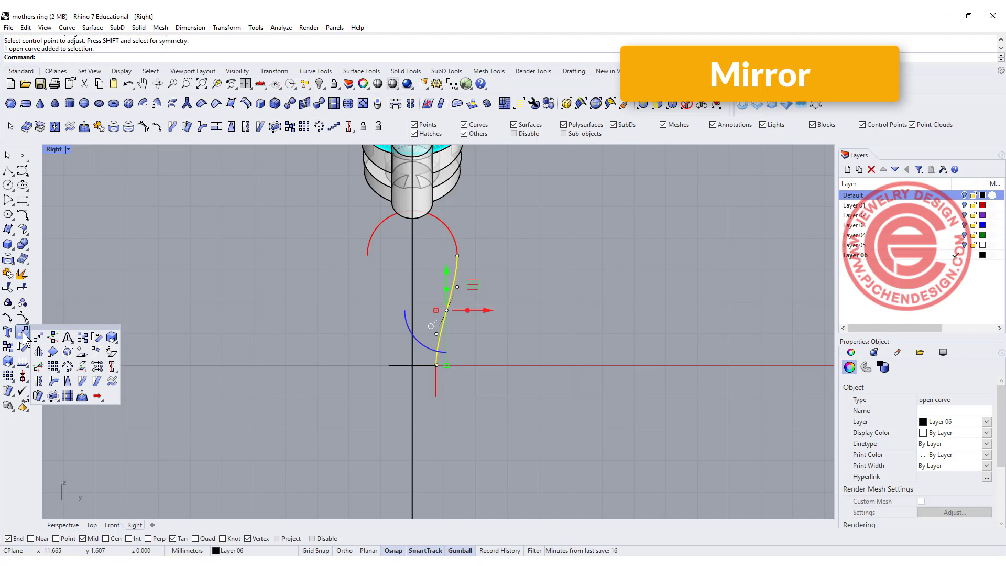
{"action": "left_click", "coordinate": [51, 354]}
{"action": "left_click", "coordinate": [412, 365]}
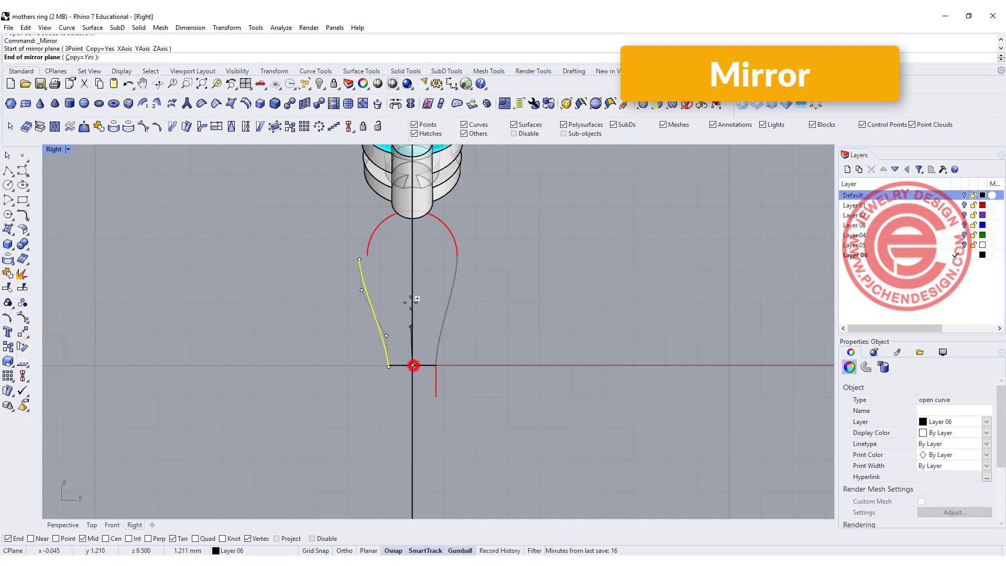
{"action": "left_click", "coordinate": [420, 245]}
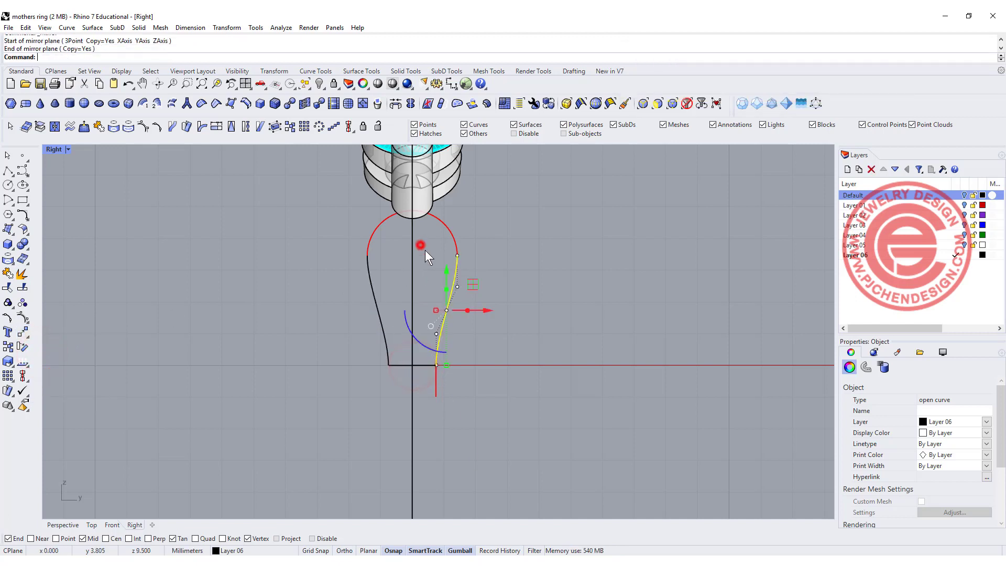
{"action": "left_click", "coordinate": [498, 278]}
{"action": "left_click_drag", "start_coordinate": [477, 270], "coordinate": [439, 236]}
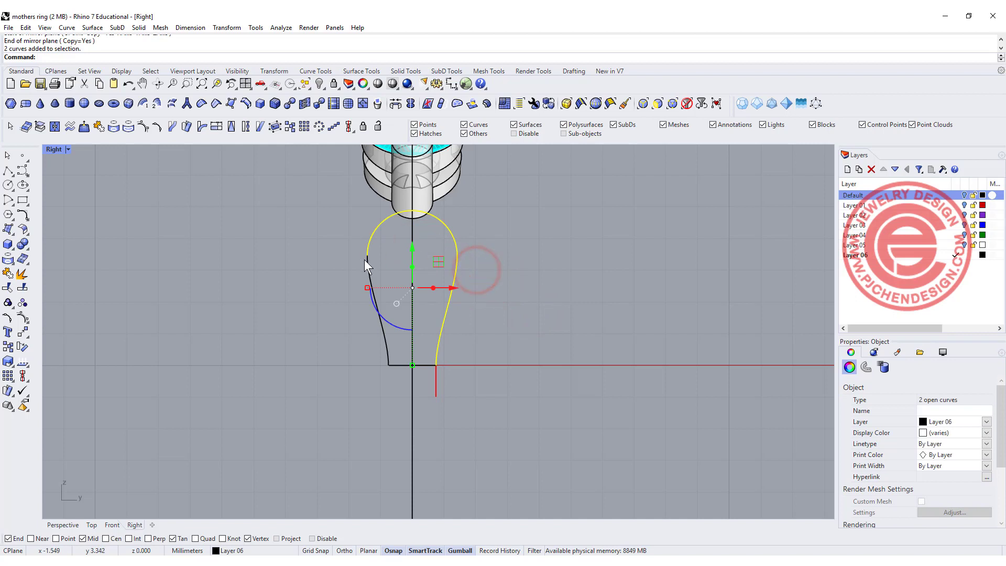
{"action": "left_click", "coordinate": [367, 260], "text": "shift"}
Step: Join the arc and both blend curves into one teardrop outline and rebuild it smooth
{"action": "left_click", "coordinate": [13, 278]}
{"action": "scroll", "coordinate": [682, 362], "scroll_direction": "down", "scroll_amount": 6}
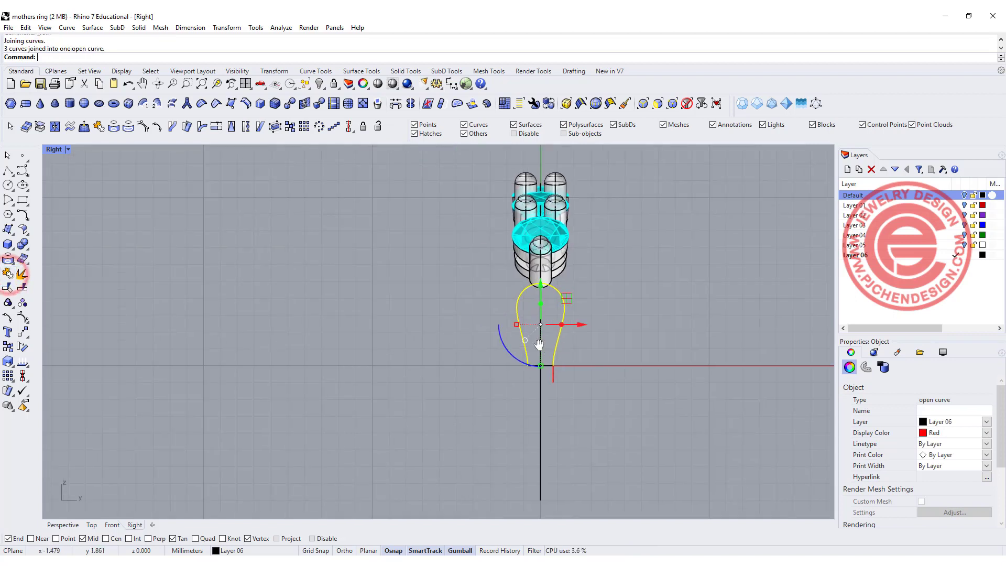
{"action": "scroll", "coordinate": [617, 329], "scroll_direction": "up", "scroll_amount": 8}
{"action": "left_click", "coordinate": [501, 306]}
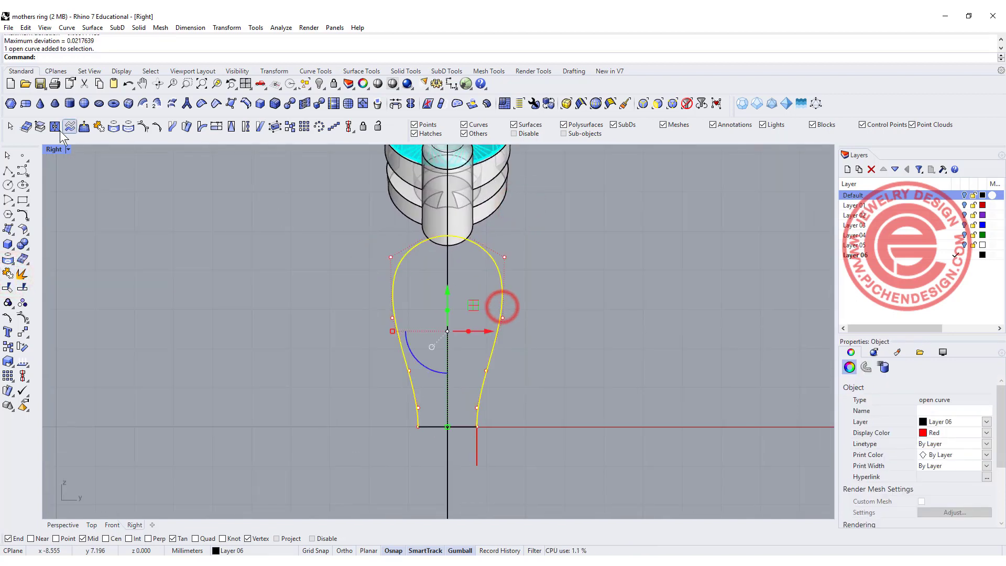
Step: Draw a small circle at the teardrop tip and trim away the curve inside it
{"action": "double_click", "coordinate": [56, 150]}
{"action": "left_click", "coordinate": [8, 183]}
{"action": "scroll", "coordinate": [685, 387], "scroll_direction": "up", "scroll_amount": 4}
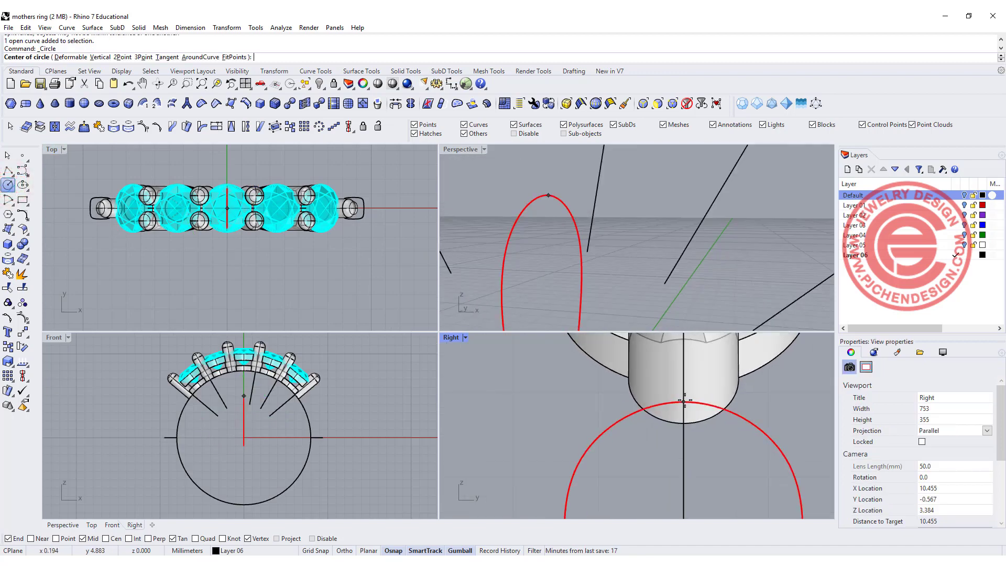
{"action": "left_click", "coordinate": [679, 405]}
{"action": "scroll", "coordinate": [693, 405], "scroll_direction": "up", "scroll_amount": 3}
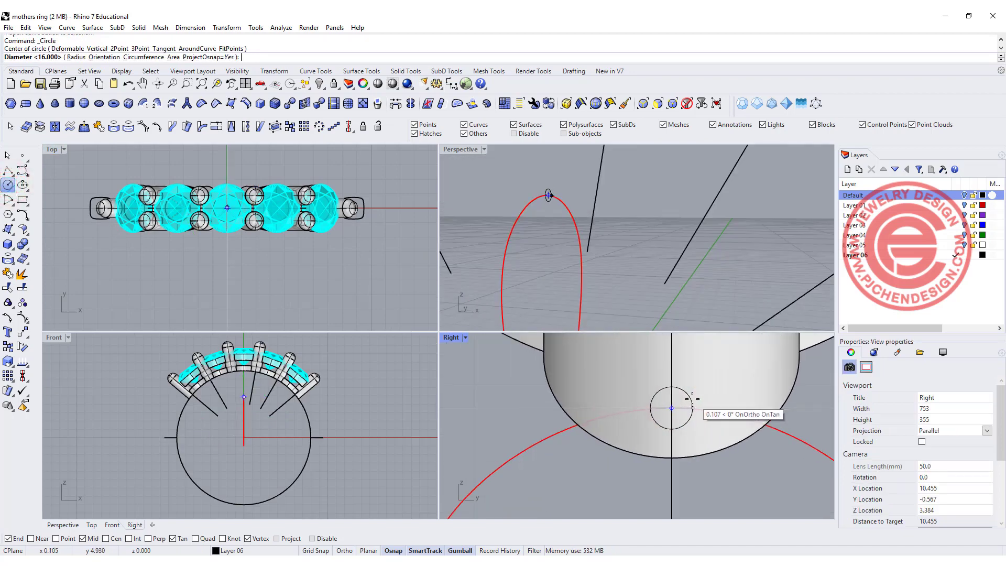
{"action": "left_click", "coordinate": [687, 408]}
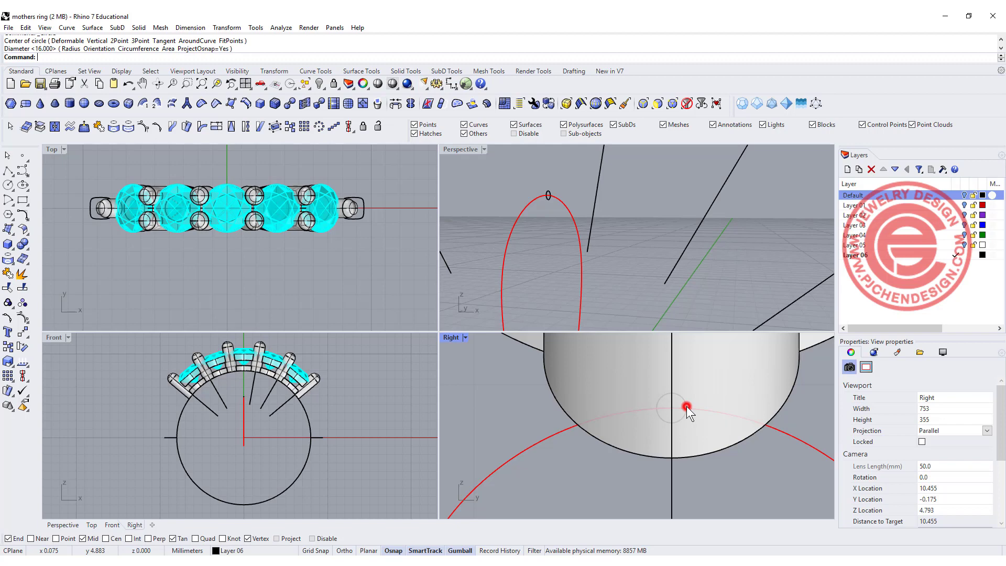
{"action": "left_click", "coordinate": [687, 408]}
{"action": "left_click", "coordinate": [669, 408]}
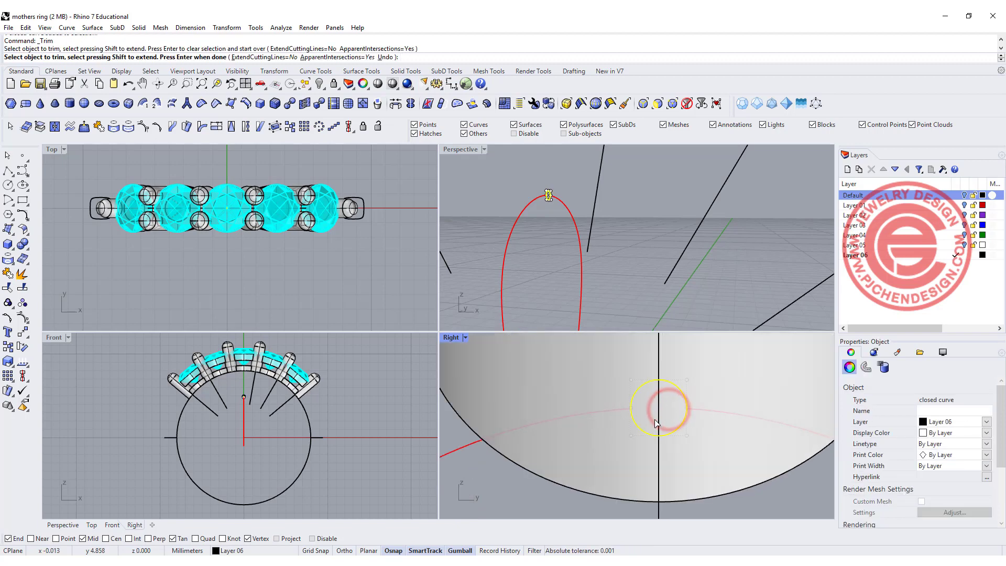
{"action": "left_click", "coordinate": [650, 408]}
{"action": "key", "text": "Escape"}
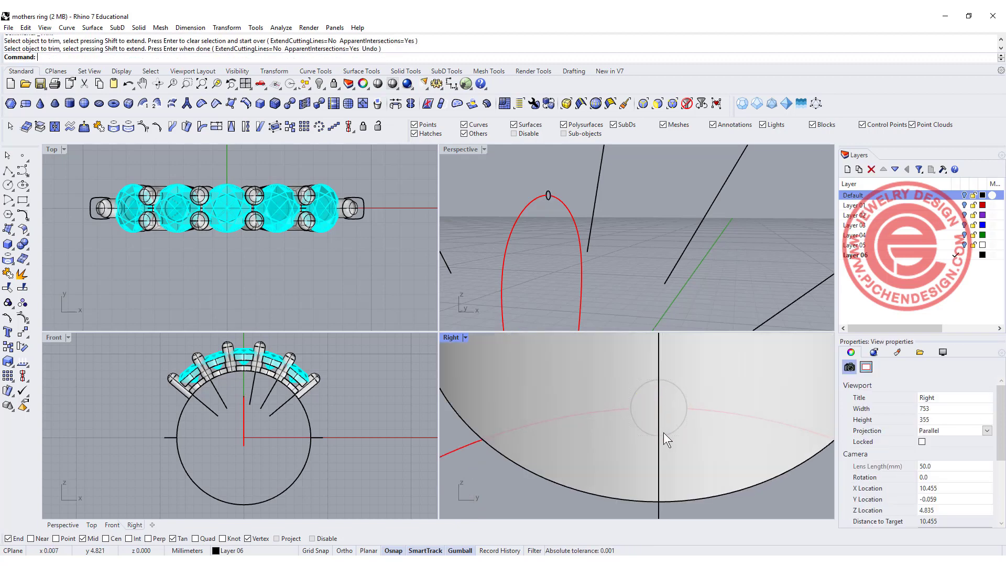
Step: Delete the helper circle and maximize the Perspective view to inspect the teardrop
{"action": "left_click", "coordinate": [664, 432]}
{"action": "key", "text": "Delete"}
{"action": "scroll", "coordinate": [604, 333], "scroll_direction": "down", "scroll_amount": 3}
{"action": "scroll", "coordinate": [603, 305], "scroll_direction": "down", "scroll_amount": 5}
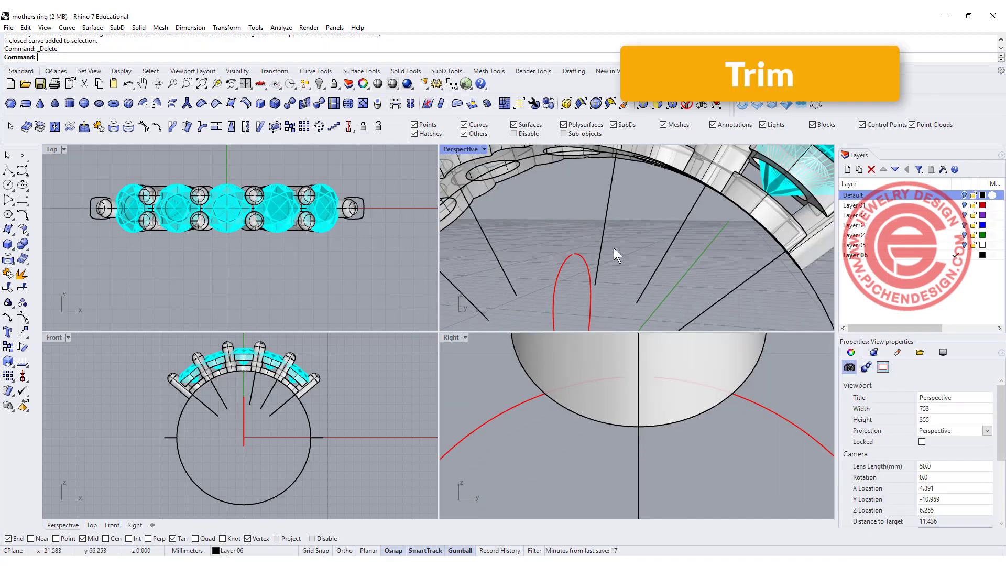
{"action": "right_click_drag", "start_coordinate": [614, 247], "coordinate": [578, 262]}
{"action": "scroll", "coordinate": [578, 263], "scroll_direction": "up", "scroll_amount": 6}
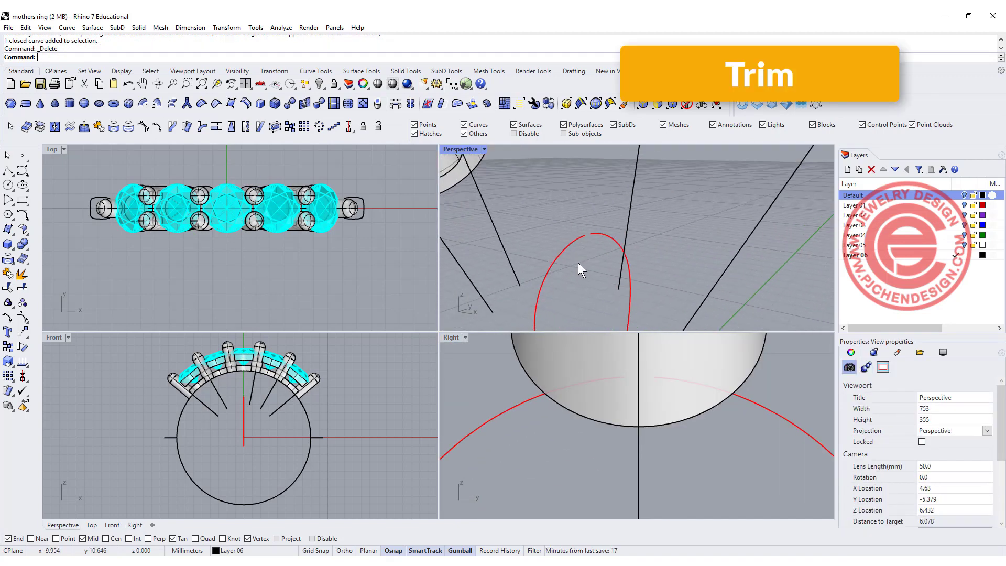
{"action": "double_click", "coordinate": [456, 148]}
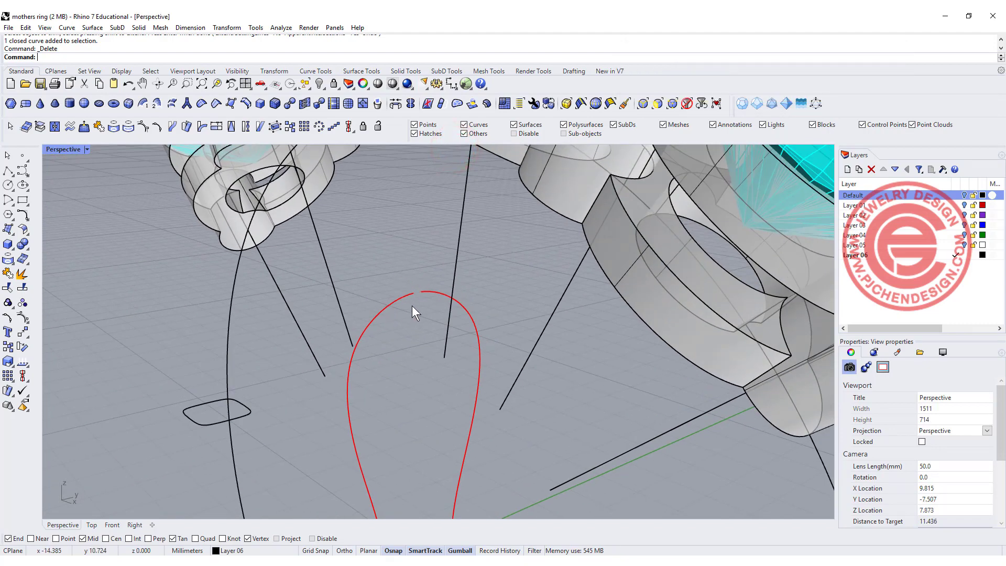
{"action": "scroll", "coordinate": [405, 309], "scroll_direction": "down", "scroll_amount": 6}
{"action": "right_click_drag", "start_coordinate": [419, 324], "coordinate": [572, 340], "text": "shift"}
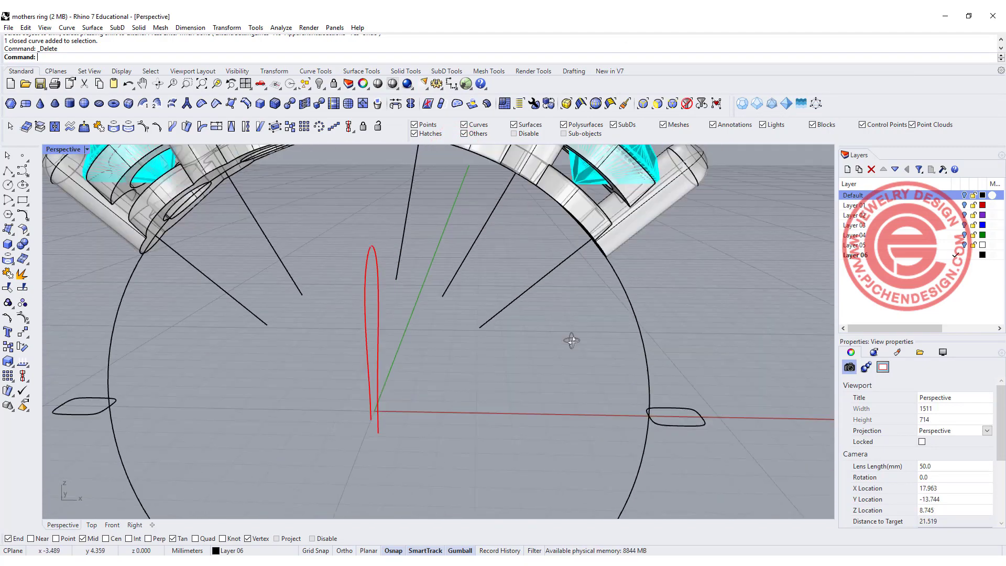
Step: Draw a horizontal line across the ring in the Front view
{"action": "key", "text": "ctrl+F2"}
{"action": "left_click", "coordinate": [8, 171]}
{"action": "left_click", "coordinate": [145, 197]}
{"action": "left_click", "coordinate": [726, 214], "text": "shift"}
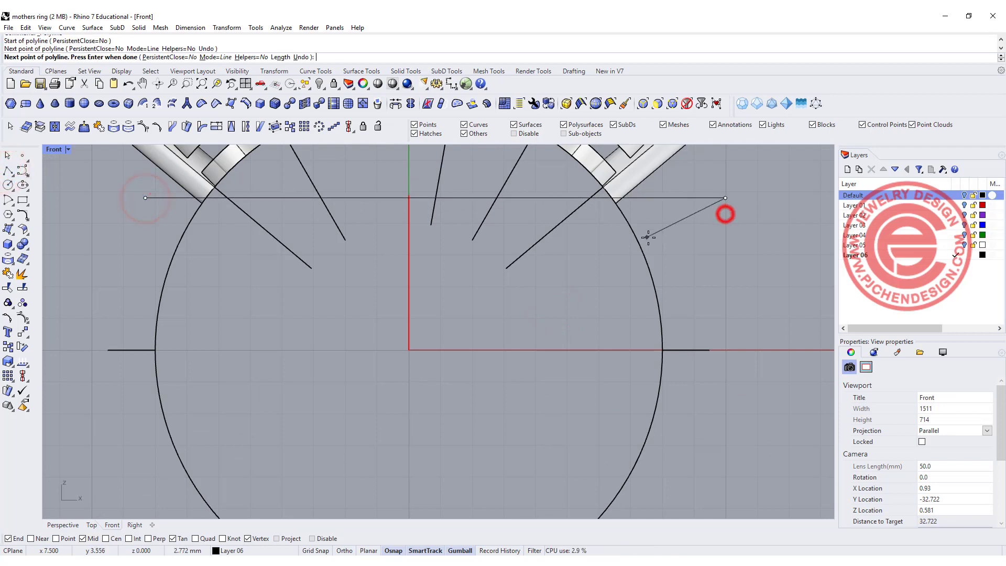
{"action": "key", "text": "Return"}
{"action": "scroll", "coordinate": [439, 218], "scroll_direction": "up", "scroll_amount": 2}
{"action": "right_click_drag", "start_coordinate": [531, 231], "coordinate": [500, 241]}
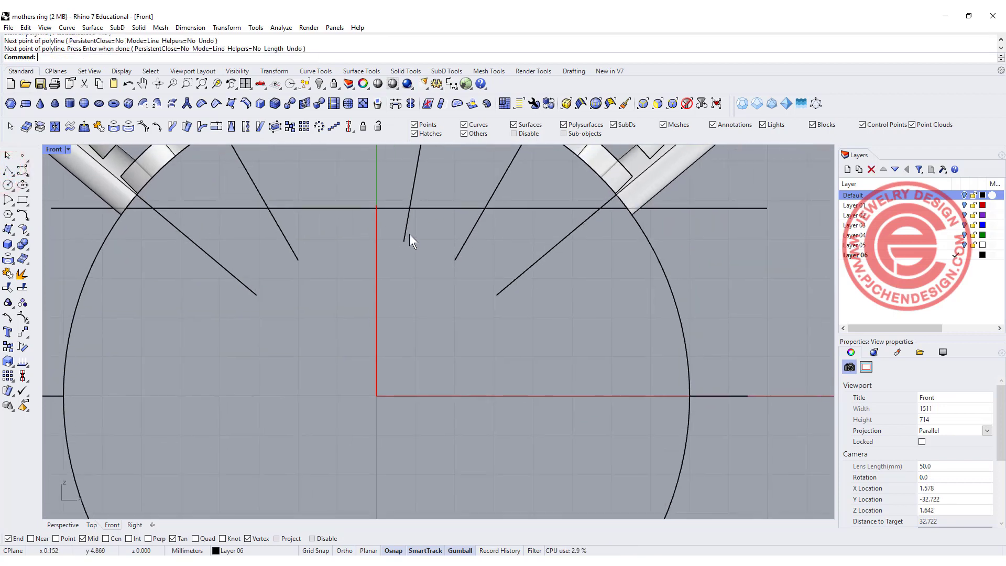
{"action": "left_click_drag", "start_coordinate": [405, 306], "coordinate": [382, 263]}
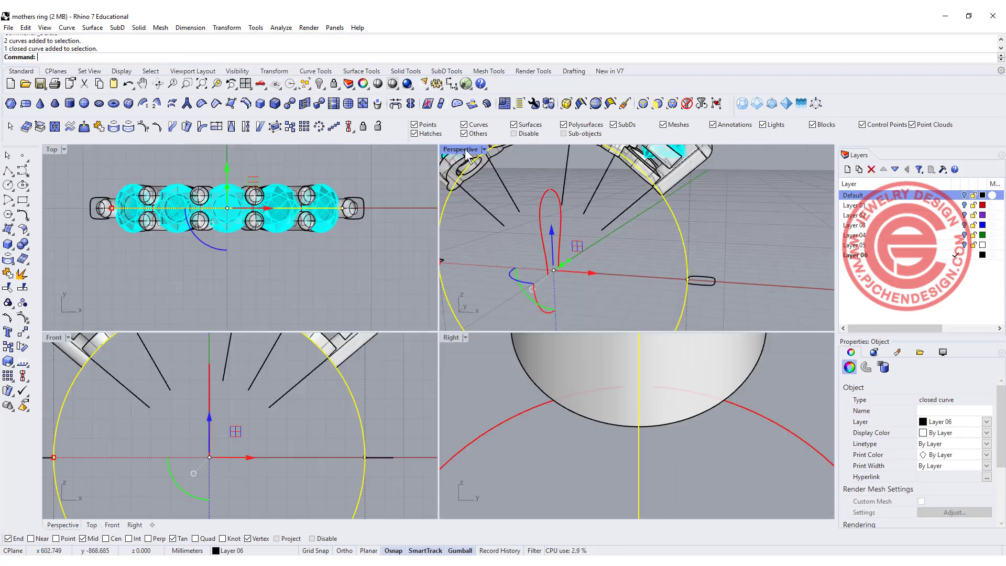
{"action": "left_click", "coordinate": [460, 151]}
{"action": "double_click", "coordinate": [460, 150]}
{"action": "left_click", "coordinate": [596, 288]}
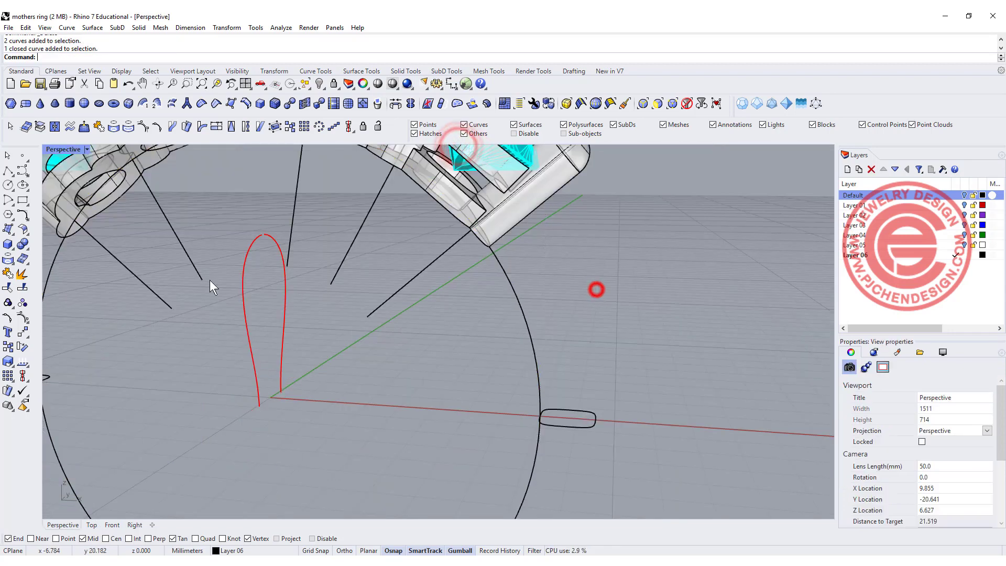
Step: Create two curves from two views, pairing each teardrop half with the ring circle
{"action": "left_click", "coordinate": [24, 217]}
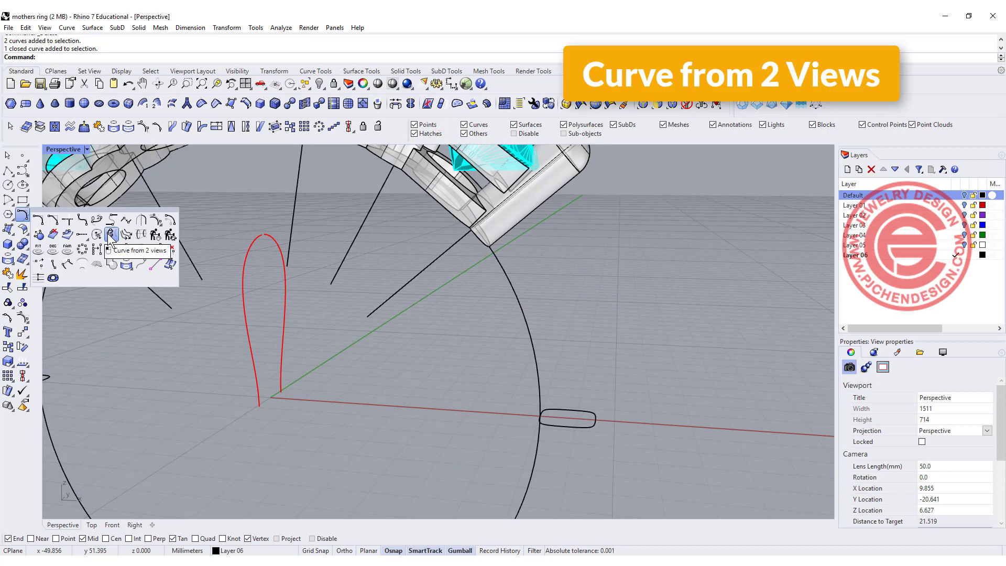
{"action": "left_click", "coordinate": [111, 236]}
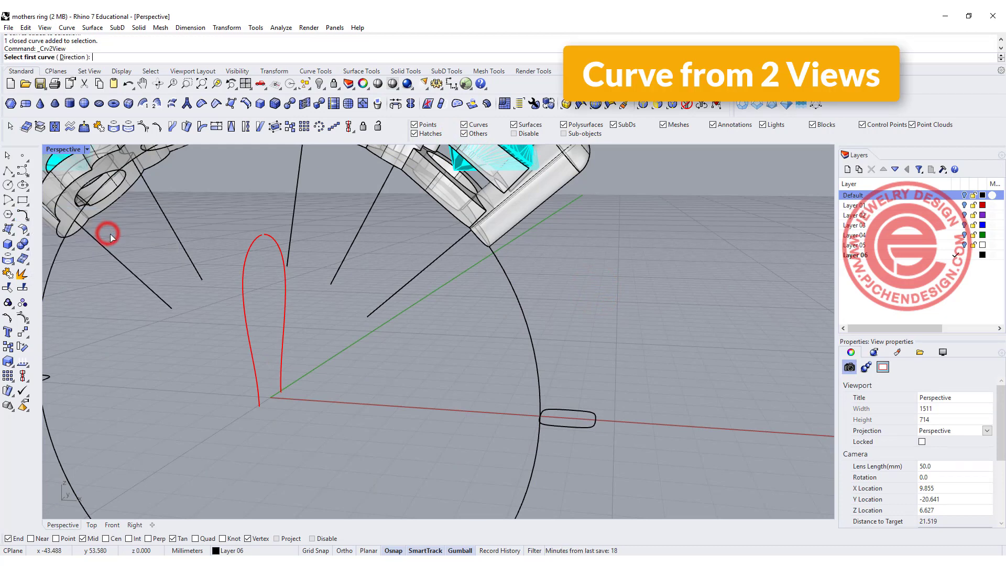
{"action": "left_click", "coordinate": [243, 282]}
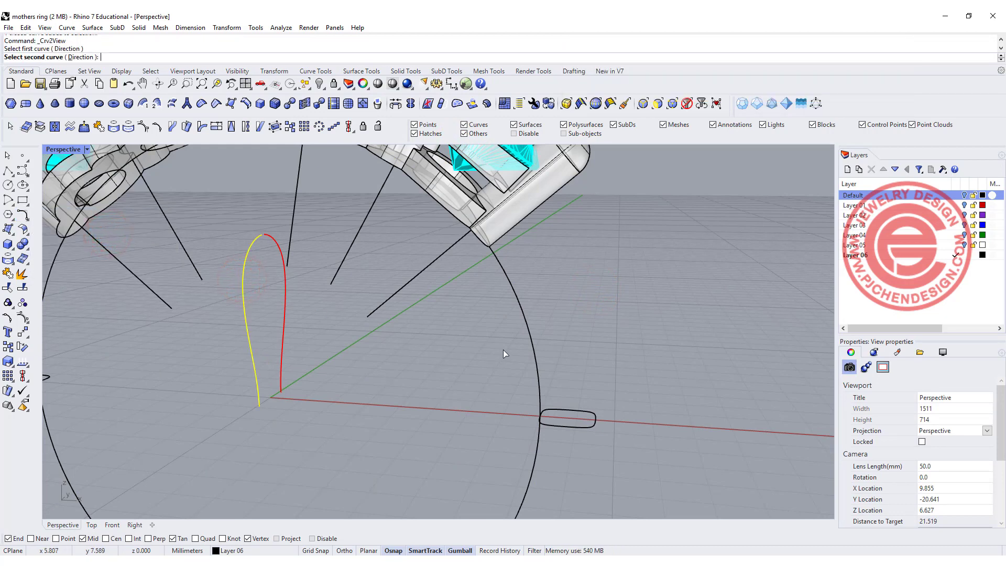
{"action": "left_click", "coordinate": [528, 333]}
{"action": "key", "text": "Return"}
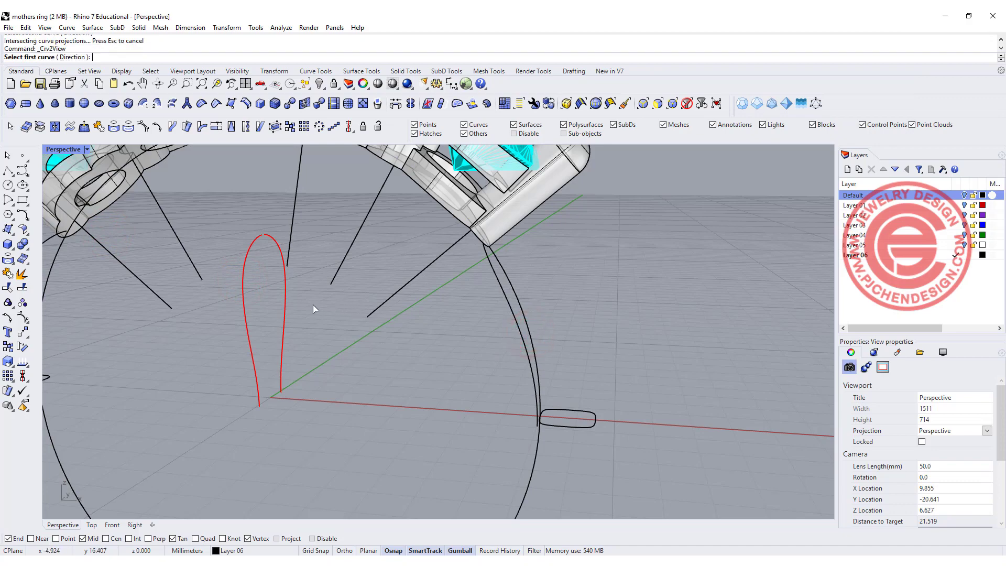
{"action": "left_click", "coordinate": [284, 318]}
{"action": "left_click", "coordinate": [522, 308]}
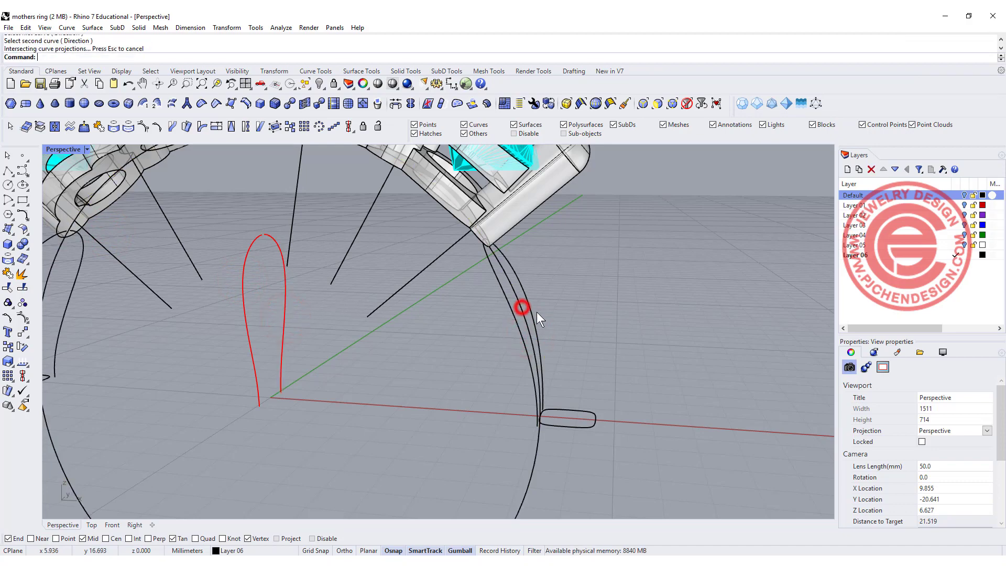
{"action": "right_click_drag", "start_coordinate": [630, 314], "coordinate": [516, 329]}
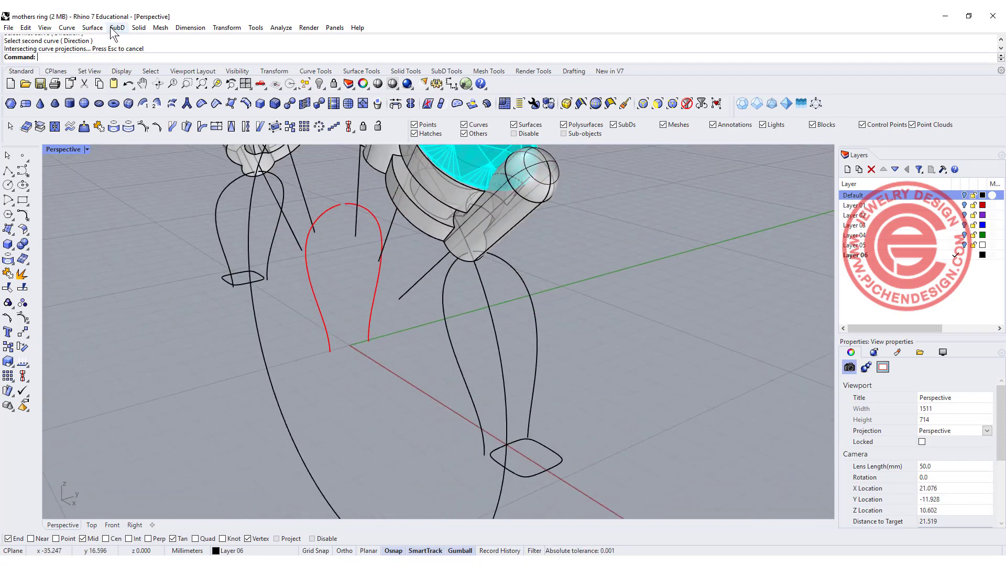
Step: Sweep the rounded-square profile along both curved rails with Maintain height checked to form a shoulder
{"action": "left_click", "coordinate": [92, 28]}
{"action": "left_click", "coordinate": [109, 74]}
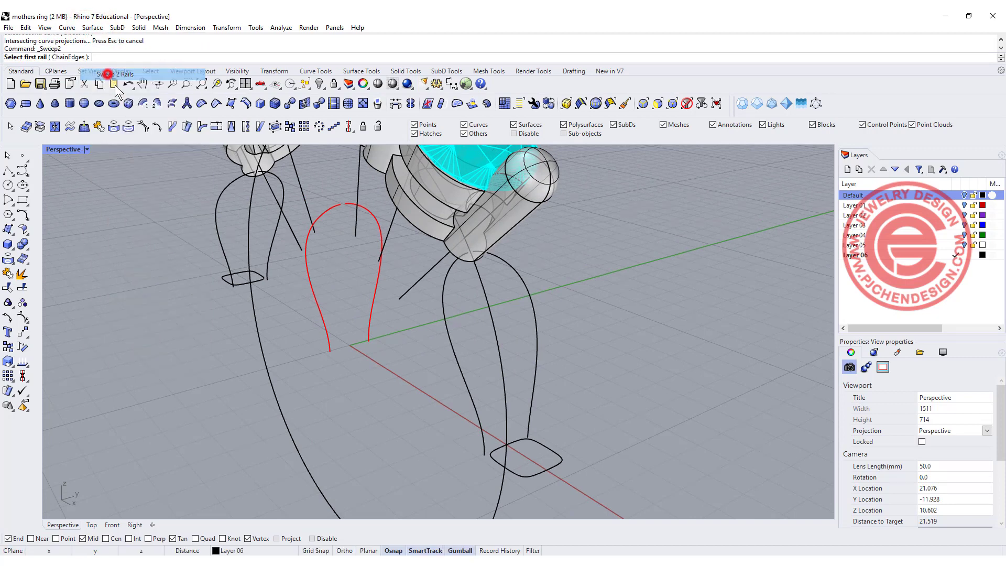
{"action": "left_click", "coordinate": [470, 391]}
{"action": "left_click", "coordinate": [538, 362]}
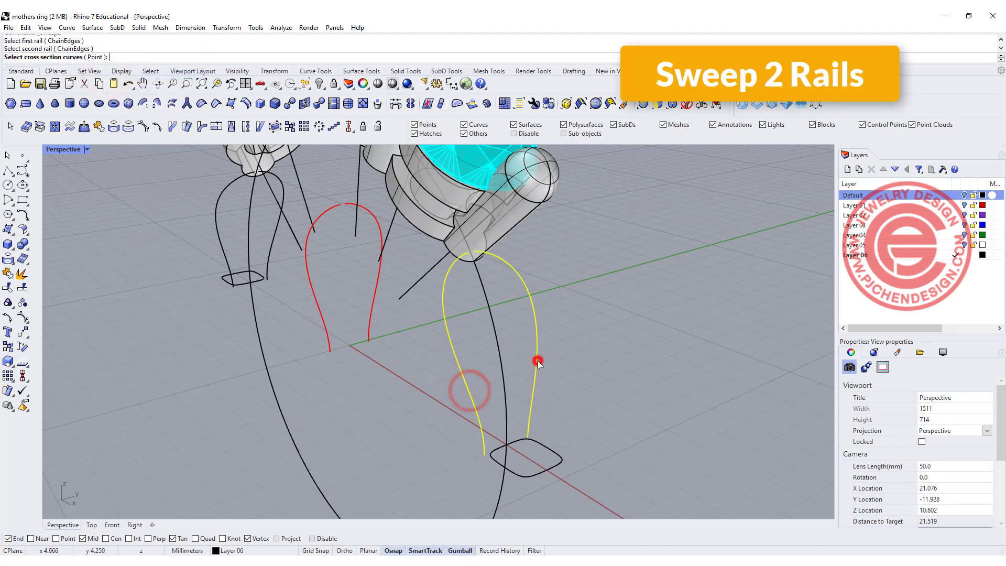
{"action": "left_click", "coordinate": [547, 467]}
{"action": "key", "text": "Return"}
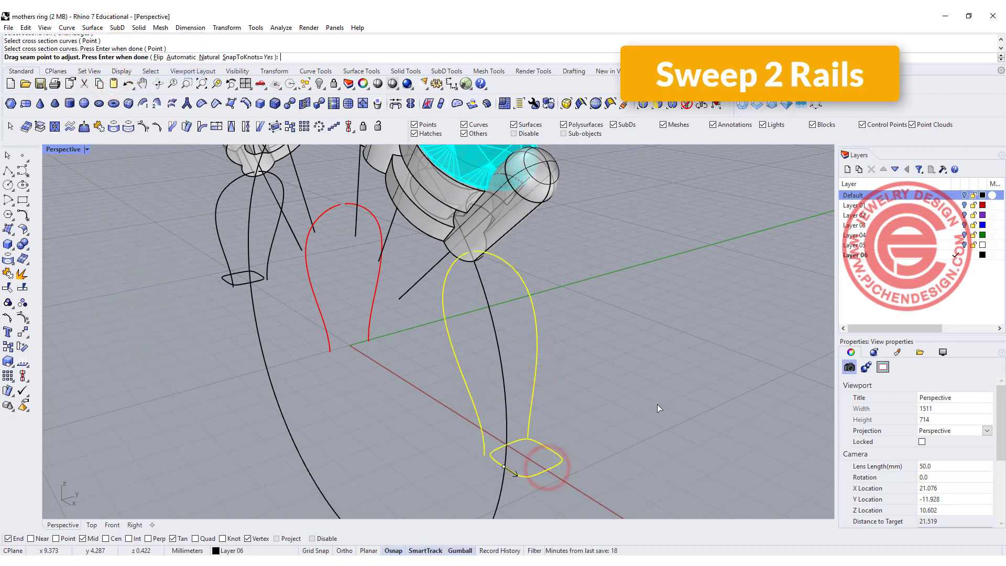
{"action": "key", "text": "Return"}
{"action": "right_click_drag", "start_coordinate": [639, 398], "coordinate": [480, 263]}
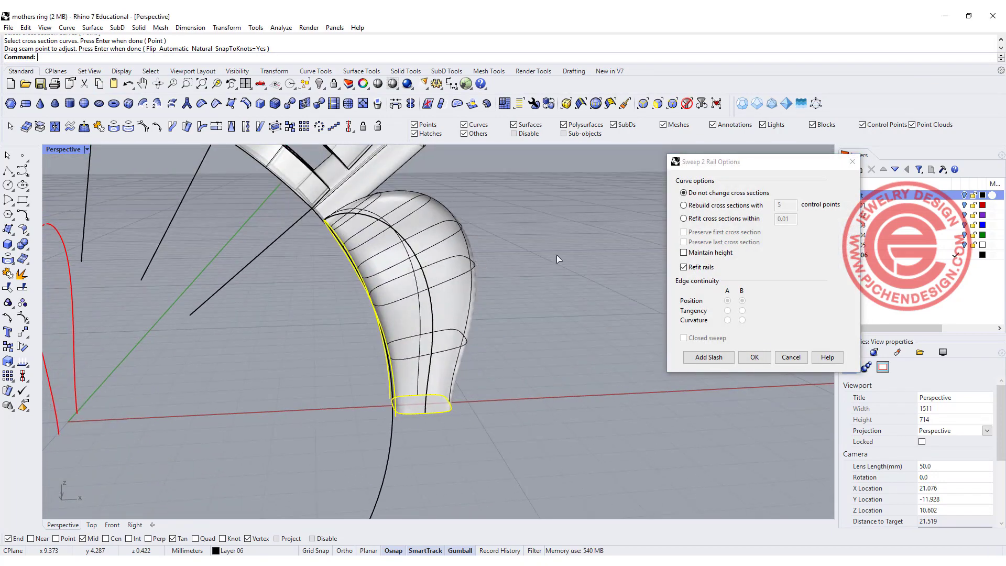
{"action": "left_click", "coordinate": [684, 253]}
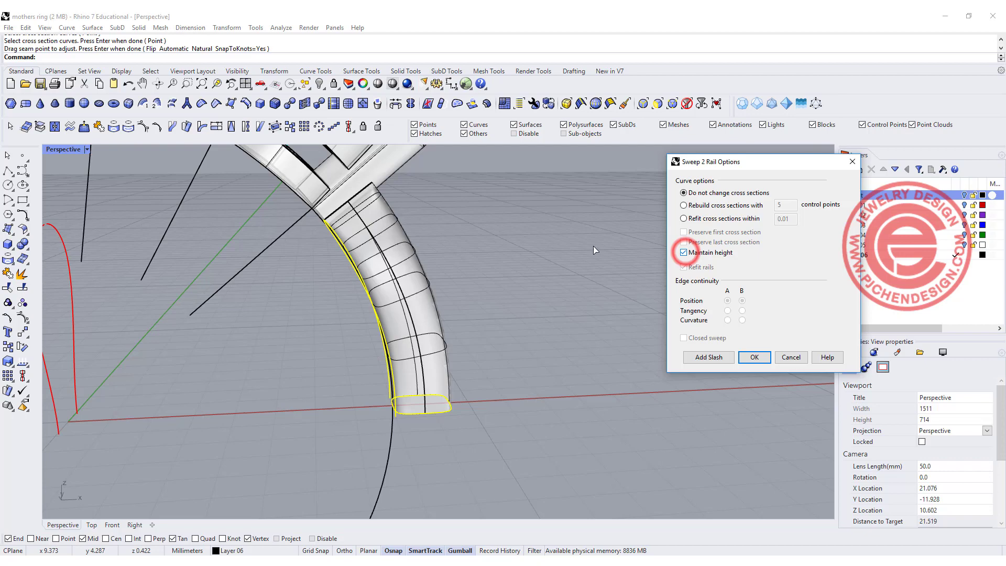
{"action": "right_click_drag", "start_coordinate": [593, 246], "coordinate": [572, 287]}
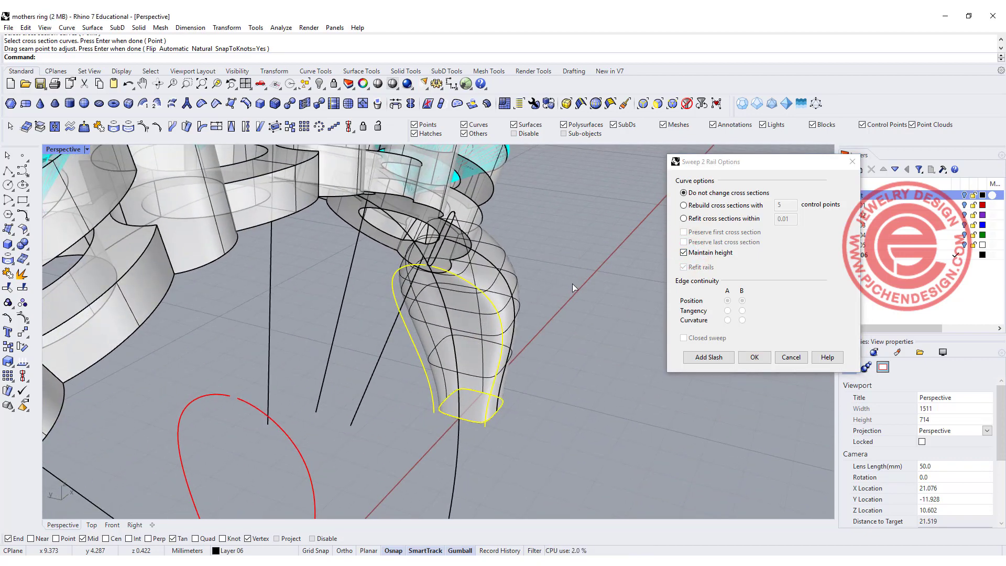
{"action": "left_click", "coordinate": [760, 359]}
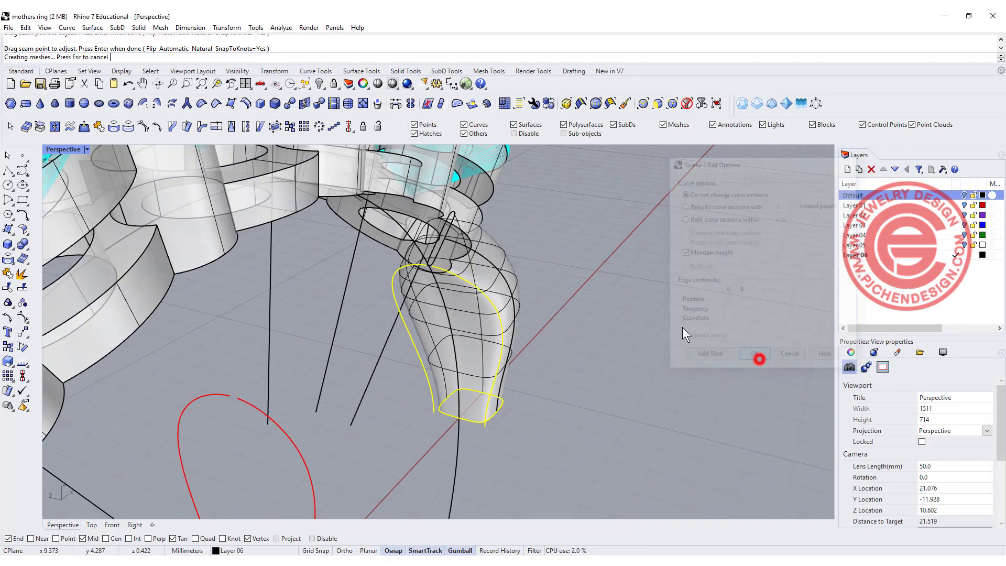
{"action": "right_click_drag", "start_coordinate": [659, 271], "coordinate": [537, 247]}
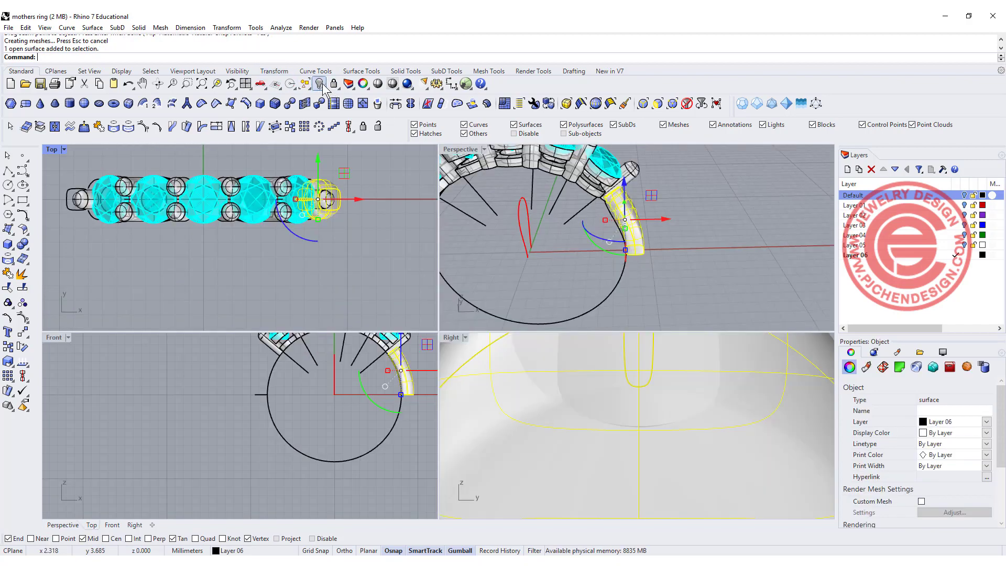
Step: Show the hidden shank again and mirror the shoulder surface to the opposite side
{"action": "left_click", "coordinate": [319, 84]}
{"action": "right_click_drag", "start_coordinate": [340, 410], "coordinate": [287, 435]}
{"action": "double_click", "coordinate": [53, 338]}
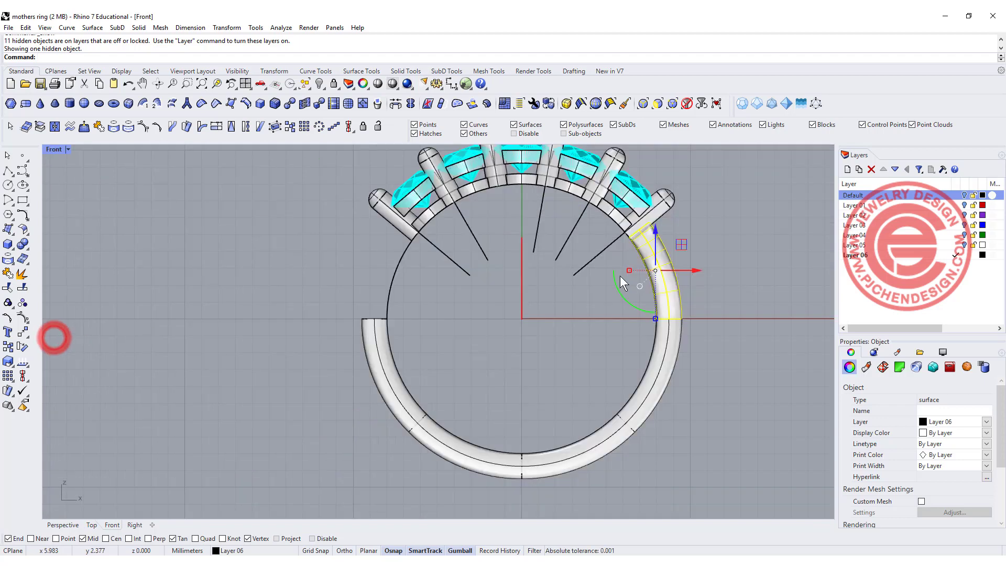
{"action": "left_click", "coordinate": [22, 332]}
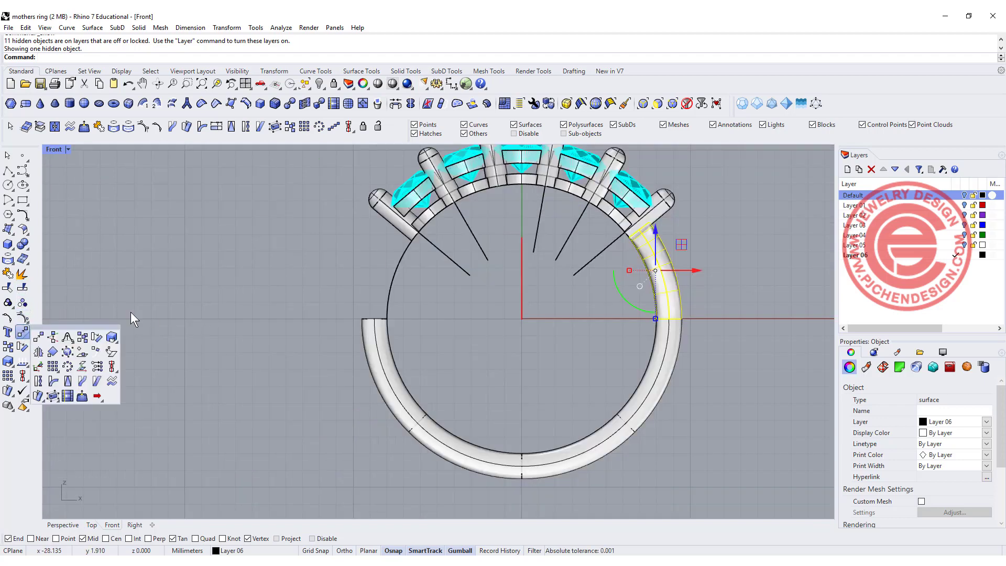
{"action": "left_click", "coordinate": [41, 356]}
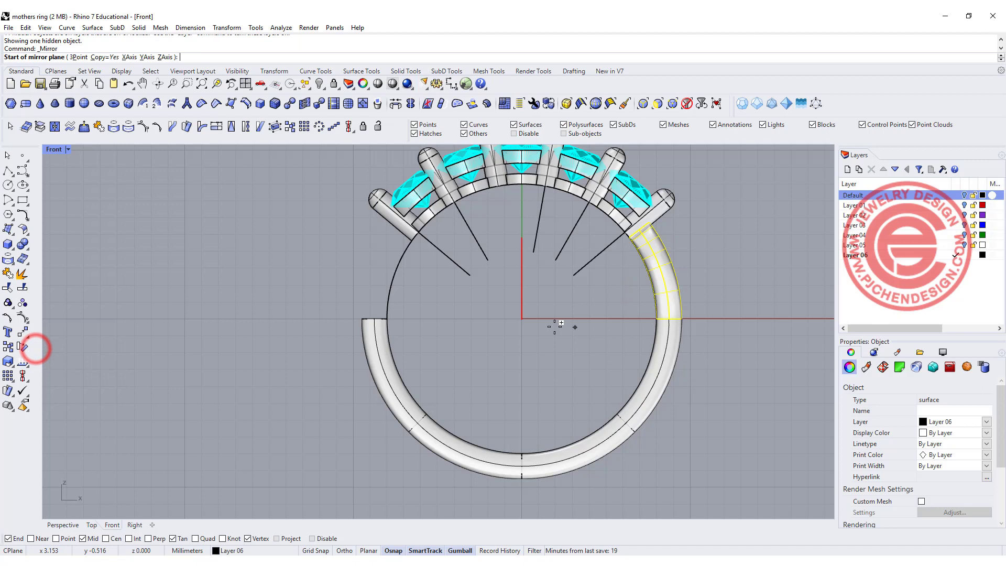
{"action": "left_click", "coordinate": [524, 323]}
{"action": "left_click", "coordinate": [519, 371]}
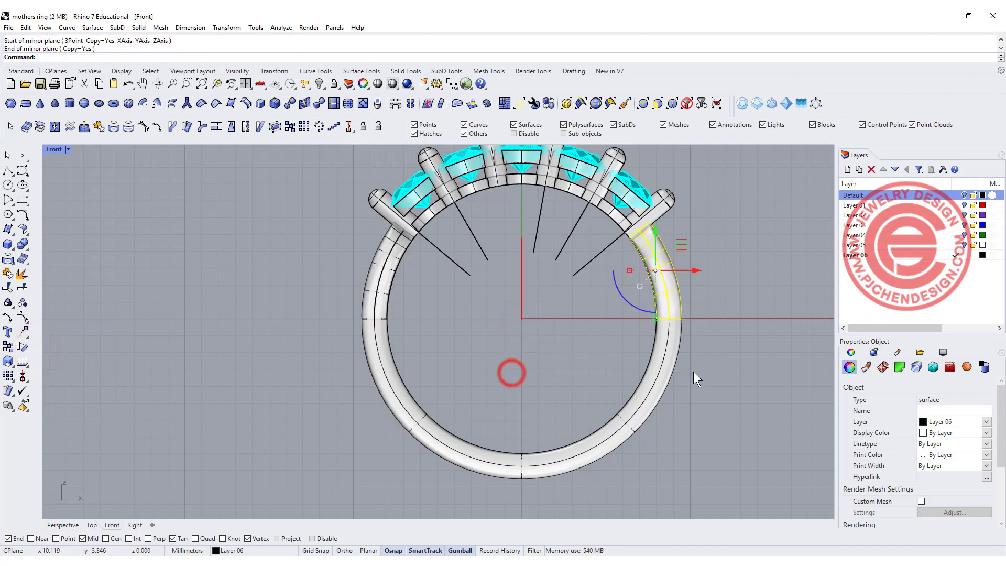
Step: Join the lower band and both shoulders into one band, then Cap its open ends
{"action": "left_click", "coordinate": [671, 346], "text": "shift"}
{"action": "left_click", "coordinate": [383, 281], "text": "shift"}
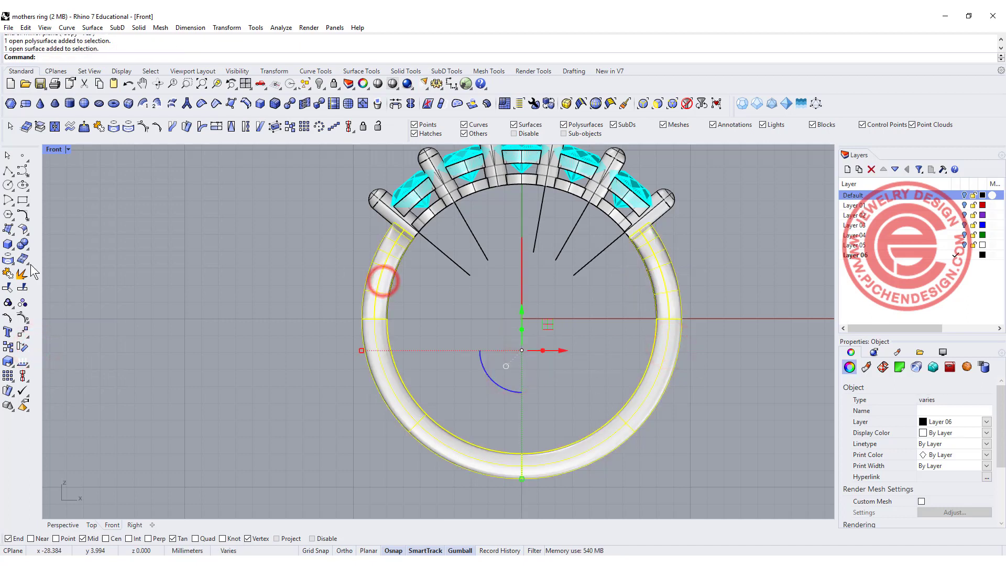
{"action": "left_click", "coordinate": [8, 273]}
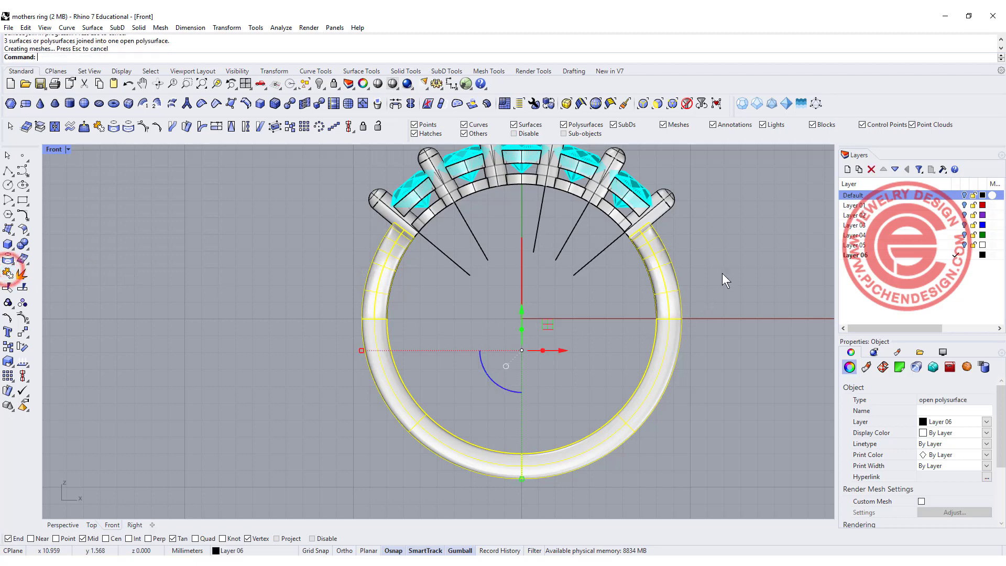
{"action": "left_click", "coordinate": [731, 245]}
{"action": "scroll", "coordinate": [682, 273], "scroll_direction": "up", "scroll_amount": 4}
{"action": "left_click", "coordinate": [642, 294]}
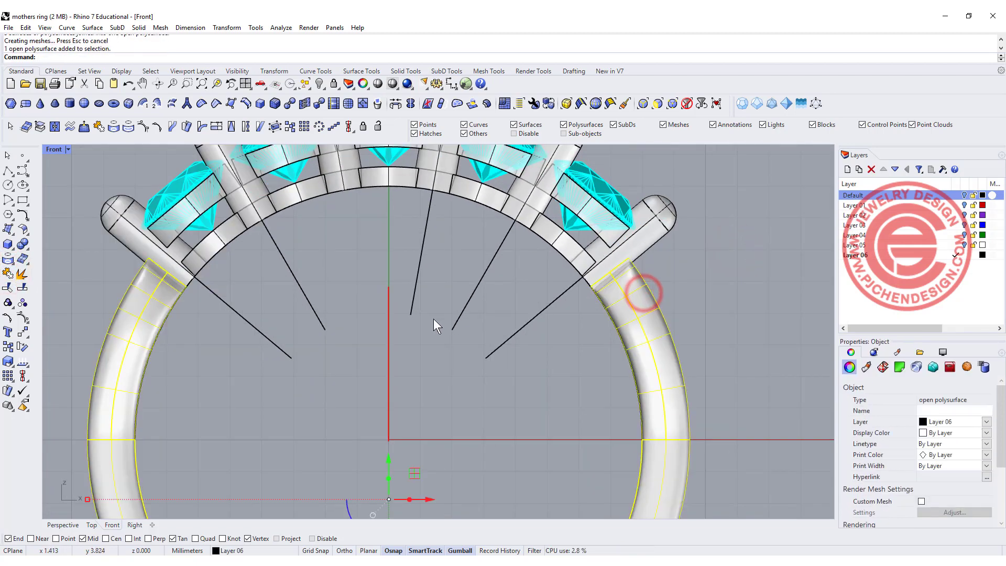
{"action": "type", "text": "Cap"}
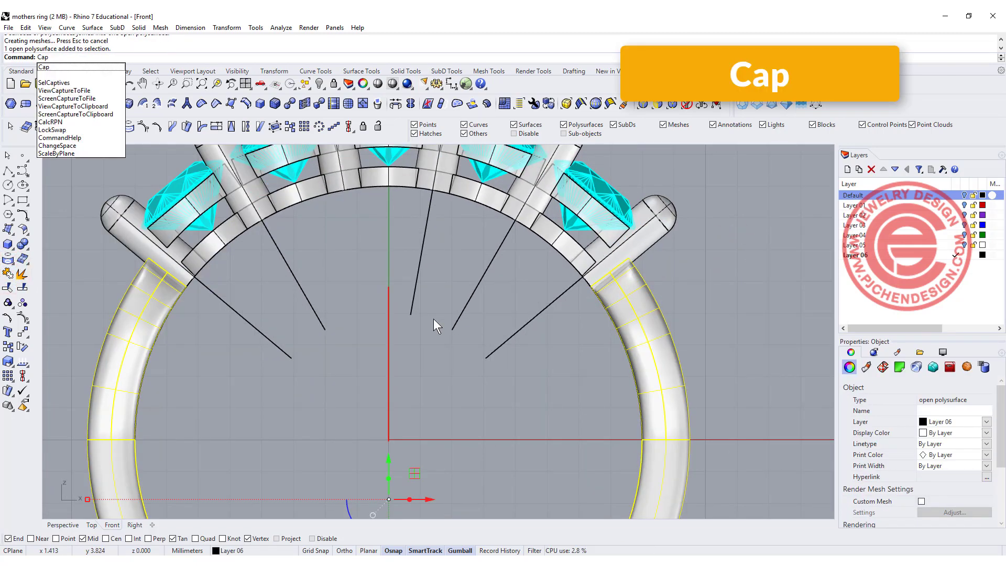
{"action": "right_click_drag", "start_coordinate": [520, 337], "coordinate": [457, 349]}
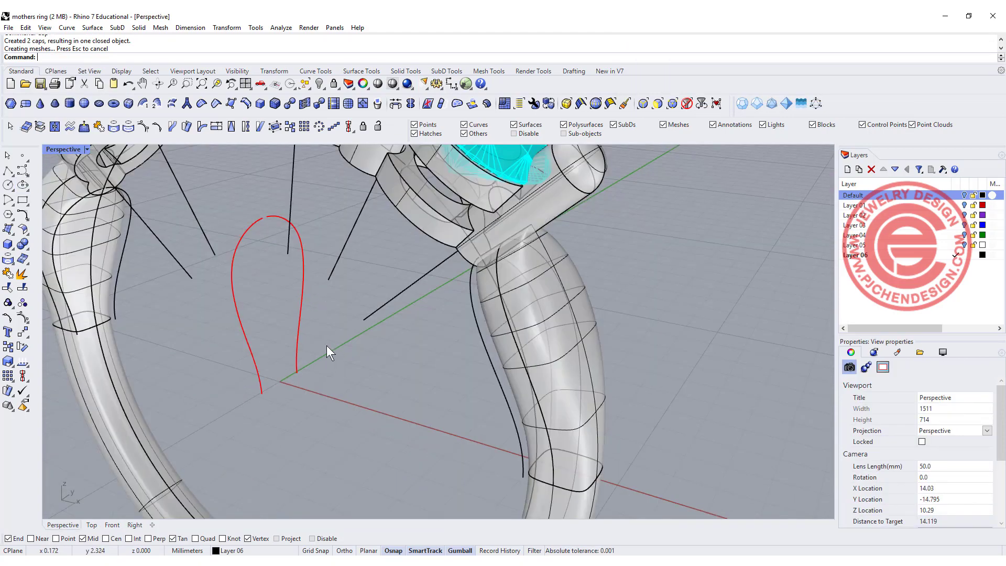
Step: Offset the right red teardrop side curve 0.8 to the inside
{"action": "left_click", "coordinate": [297, 325]}
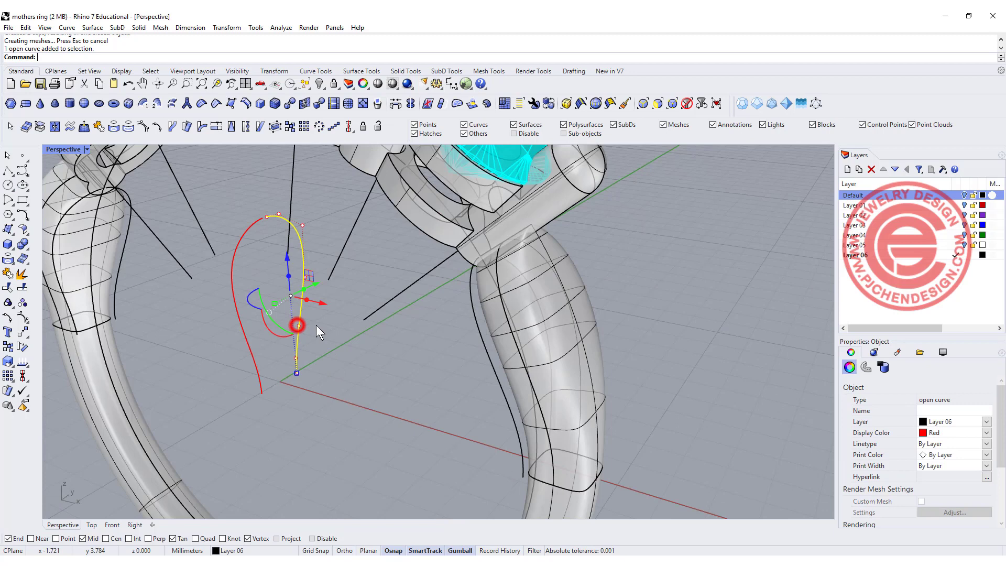
{"action": "left_click", "coordinate": [246, 338]}
{"action": "scroll", "coordinate": [340, 178], "scroll_direction": "up", "scroll_amount": 2}
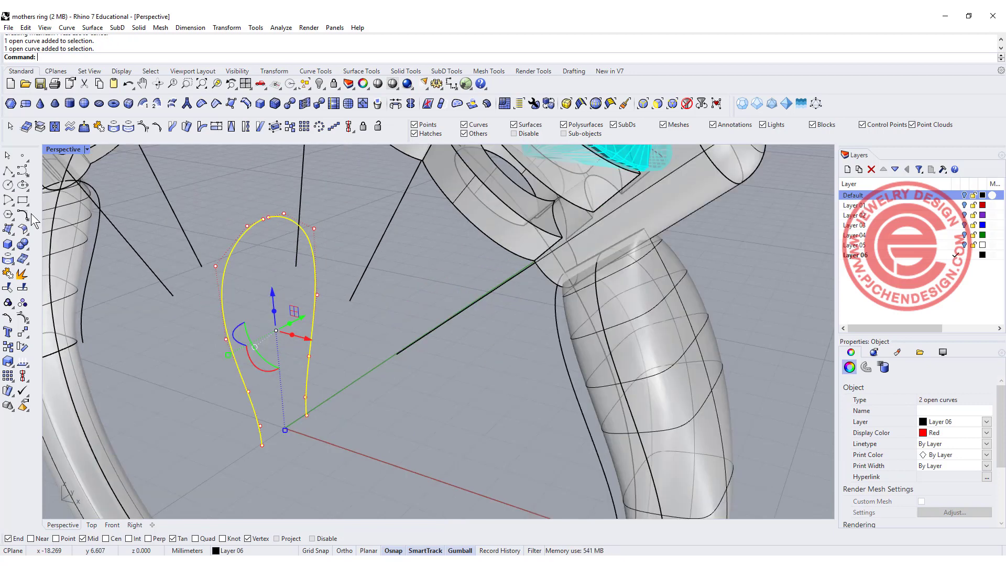
{"action": "left_click", "coordinate": [23, 216]}
{"action": "left_click", "coordinate": [170, 219]}
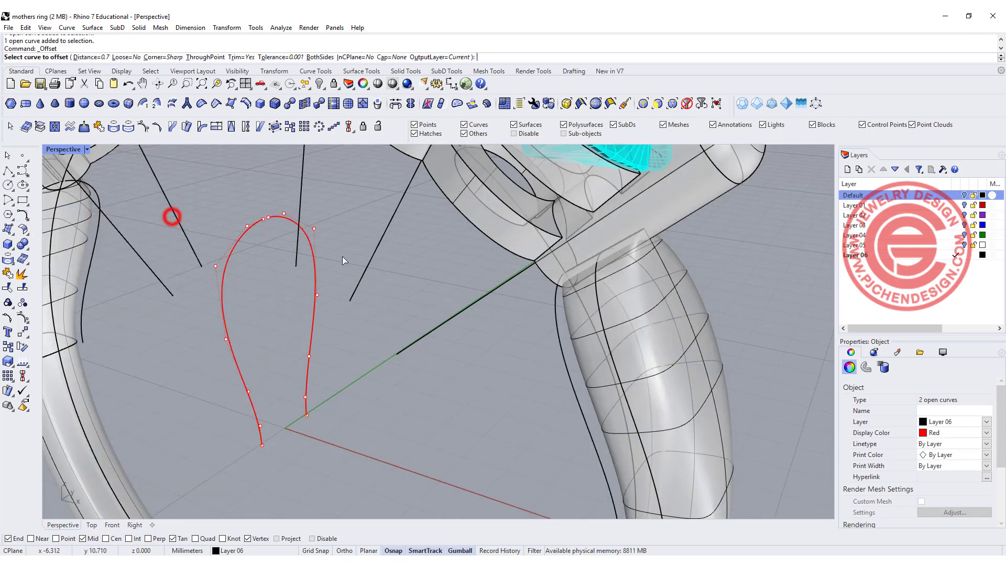
{"action": "left_click", "coordinate": [315, 265]}
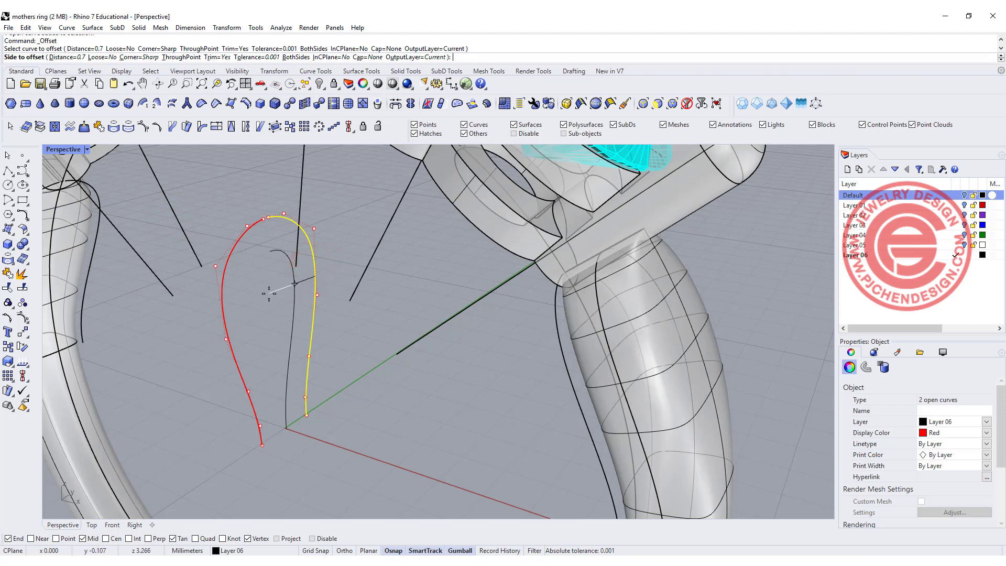
{"action": "type", "text": "0.8"}
{"action": "key", "text": "Return"}
{"action": "left_click", "coordinate": [269, 294]}
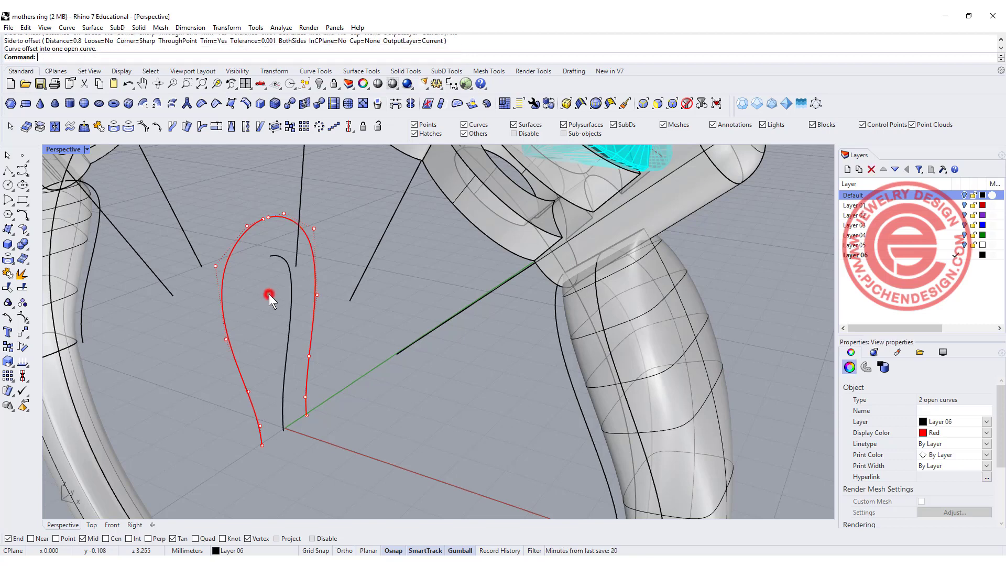
Step: Offset the left red side curve 0.8 inward as well, then zoom in on the teardrop
{"action": "left_click", "coordinate": [232, 256]}
{"action": "key", "text": "Return"}
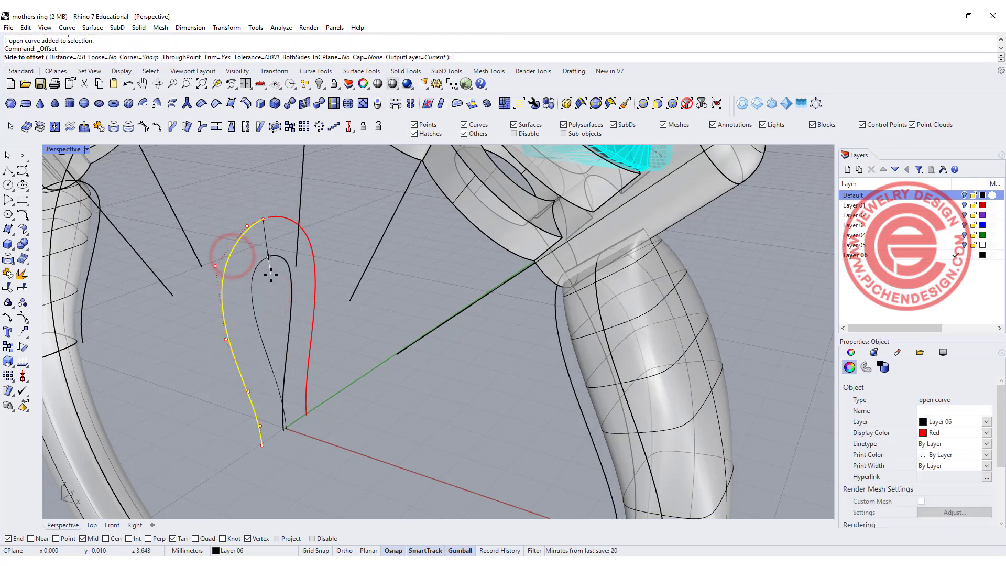
{"action": "left_click", "coordinate": [271, 275]}
{"action": "left_click", "coordinate": [403, 321]}
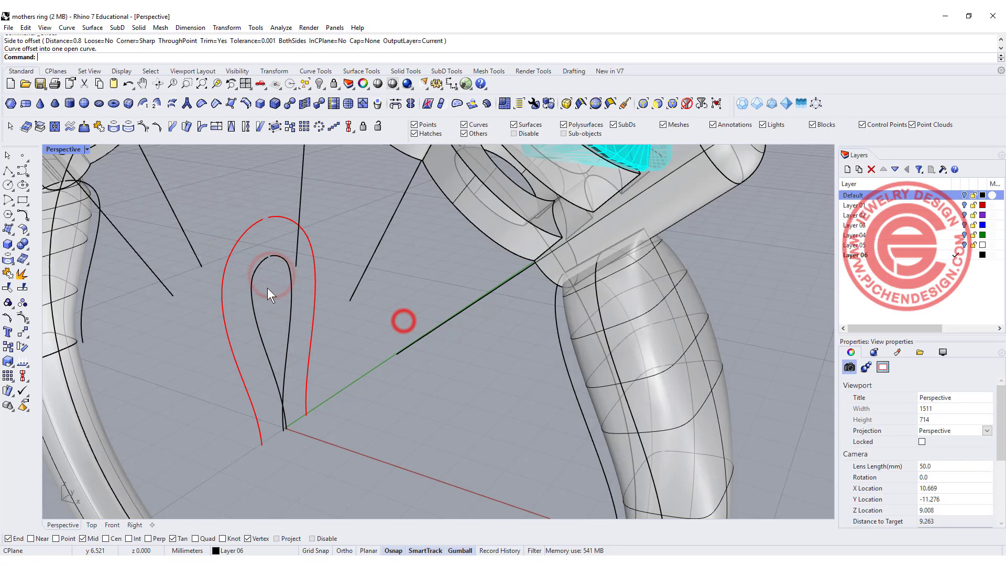
{"action": "scroll", "coordinate": [303, 316], "scroll_direction": "up", "scroll_amount": 2}
{"action": "scroll", "coordinate": [303, 315], "scroll_direction": "down", "scroll_amount": 1}
{"action": "right_click_drag", "start_coordinate": [303, 316], "coordinate": [281, 337]}
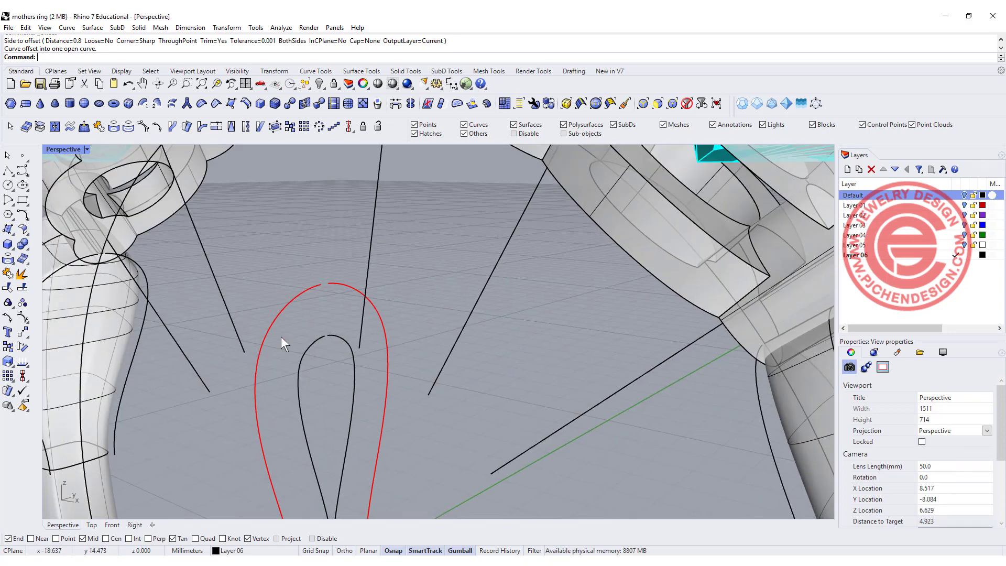
{"action": "scroll", "coordinate": [324, 410], "scroll_direction": "down", "scroll_amount": 2}
{"action": "right_click_drag", "start_coordinate": [324, 410], "coordinate": [304, 377], "text": "shift"}
{"action": "scroll", "coordinate": [304, 377], "scroll_direction": "up", "scroll_amount": 1}
{"action": "scroll", "coordinate": [292, 270], "scroll_direction": "up", "scroll_amount": 4}
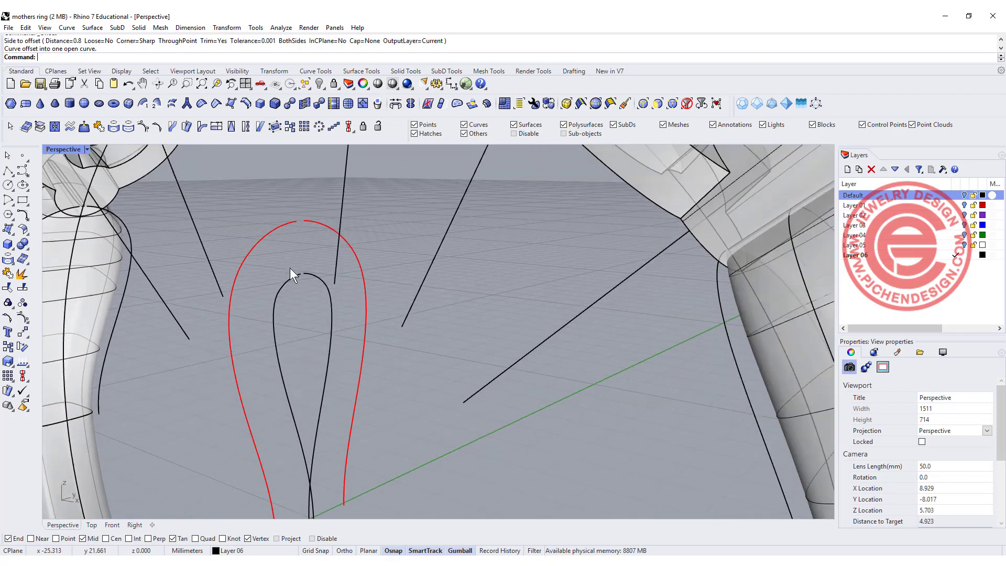
{"action": "left_click", "coordinate": [24, 215]}
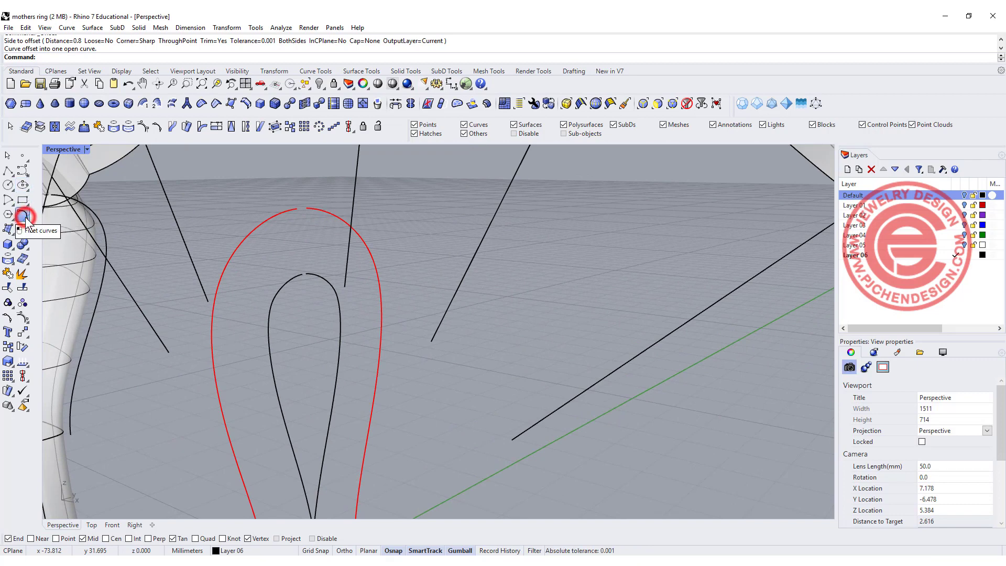
Step: Blend the top ends of the two inner curves to close the teardrop's top
{"action": "left_click", "coordinate": [95, 219]}
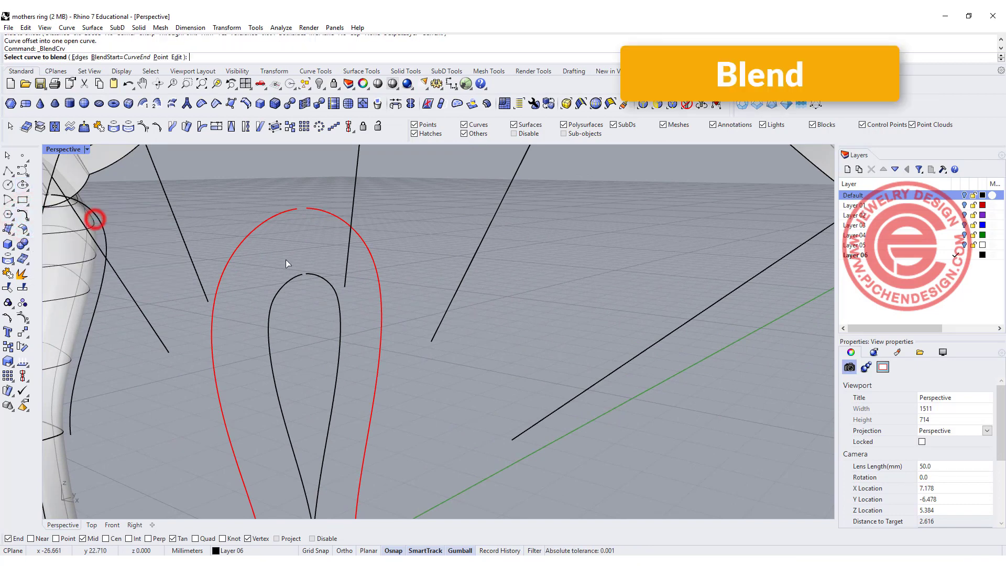
{"action": "left_click", "coordinate": [292, 281]}
{"action": "left_click", "coordinate": [312, 274]}
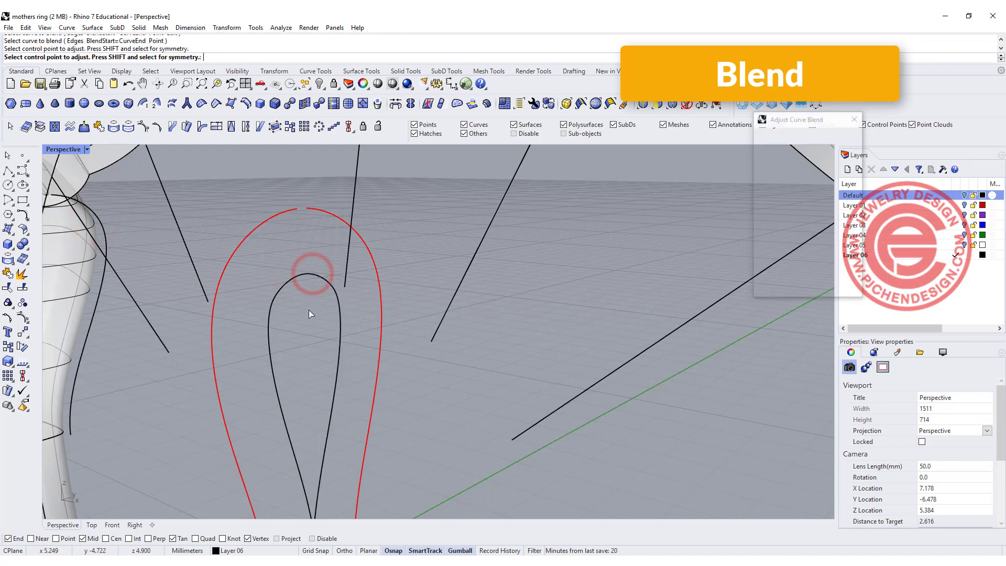
{"action": "right_click", "coordinate": [309, 310]}
{"action": "scroll", "coordinate": [315, 325], "scroll_direction": "down", "scroll_amount": 4}
{"action": "right_click_drag", "start_coordinate": [351, 400], "coordinate": [341, 329], "text": "shift"}
{"action": "right_click_drag", "start_coordinate": [306, 448], "coordinate": [300, 280], "text": "shift"}
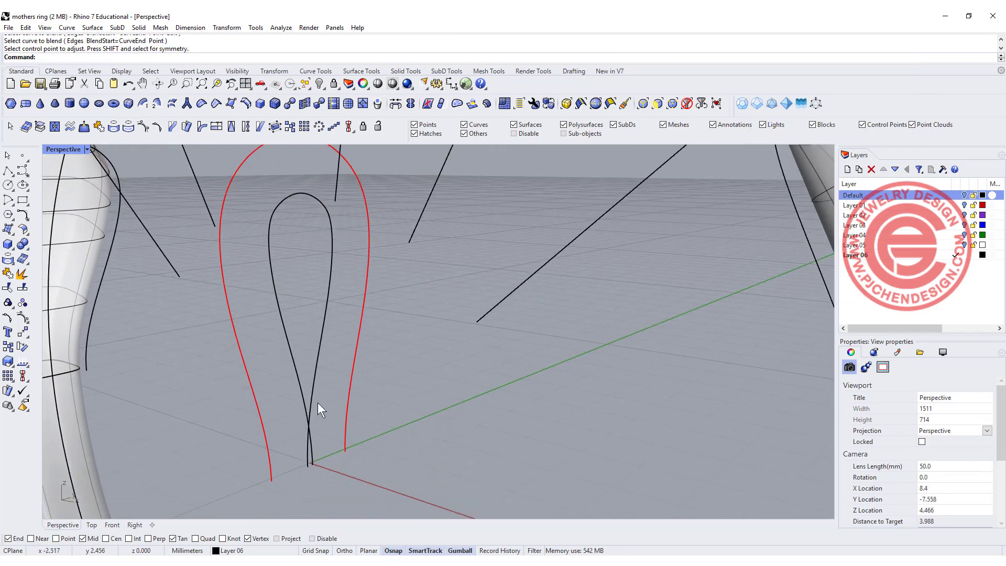
Step: Trim off the crossing tails of the inner curves below the teardrop point
{"action": "left_click", "coordinate": [317, 403]}
{"action": "left_click", "coordinate": [303, 395]}
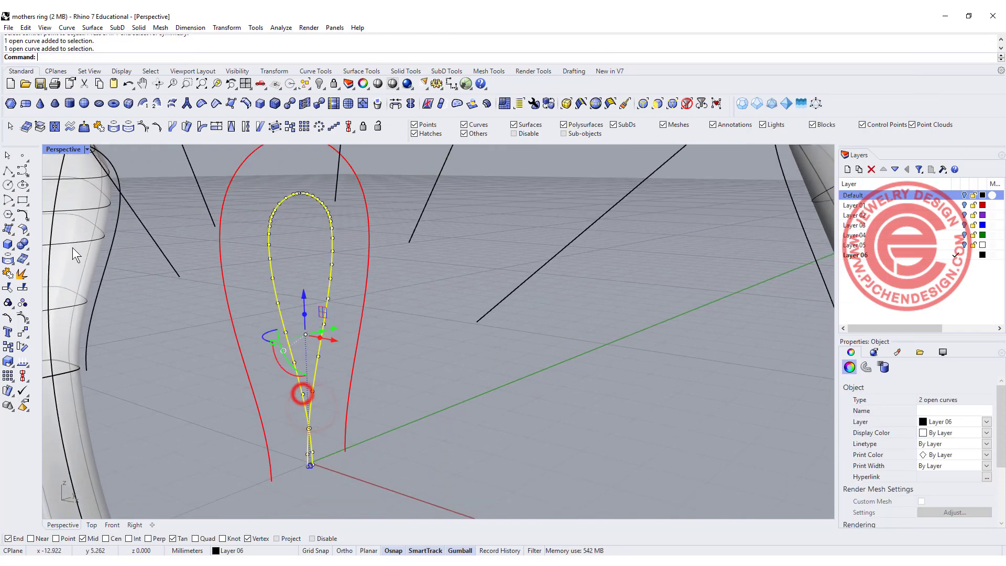
{"action": "left_click", "coordinate": [10, 290]}
{"action": "left_click", "coordinate": [321, 443]}
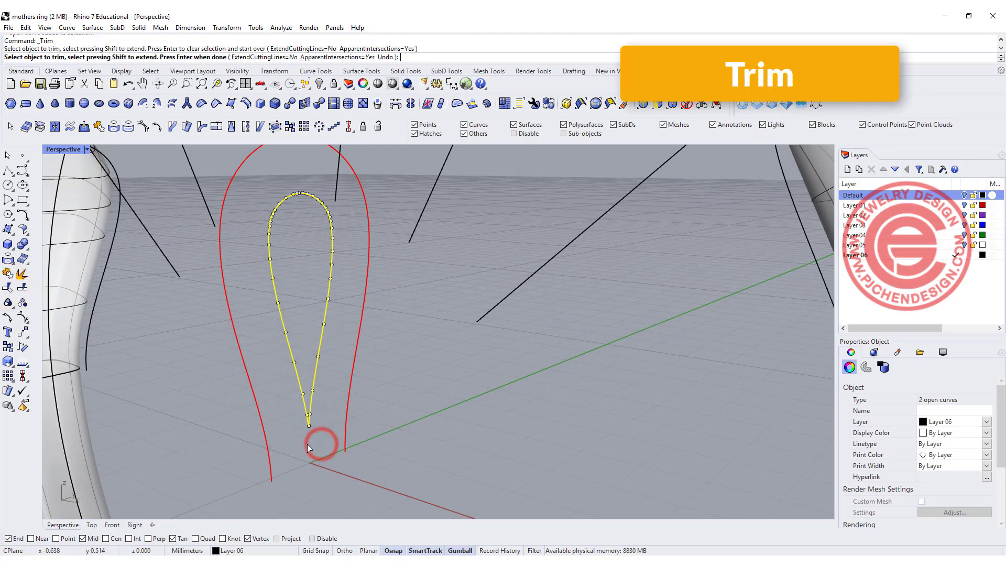
{"action": "right_click", "coordinate": [333, 399]}
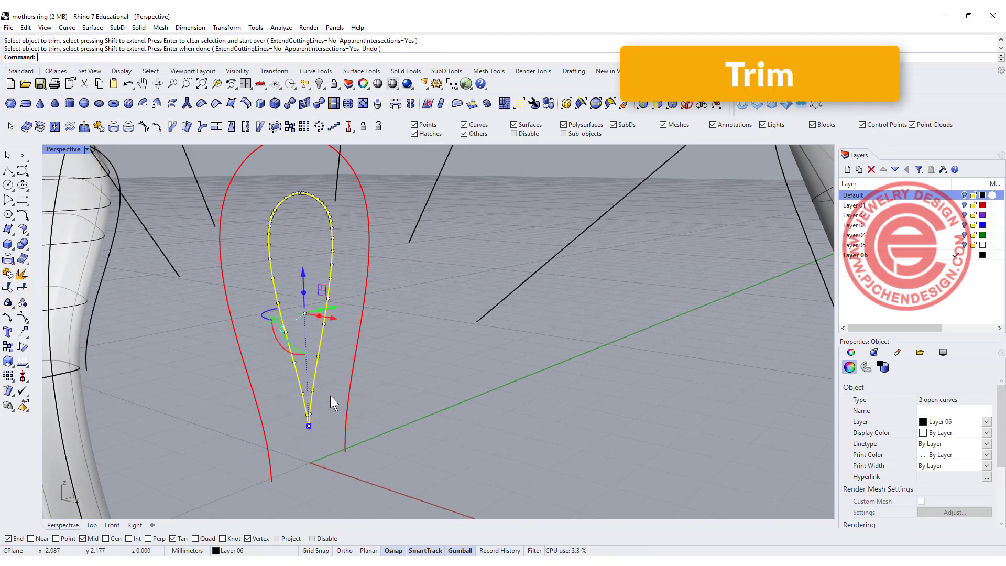
{"action": "right_click_drag", "start_coordinate": [332, 401], "coordinate": [331, 372]}
{"action": "scroll", "coordinate": [342, 312], "scroll_direction": "down", "scroll_amount": 5}
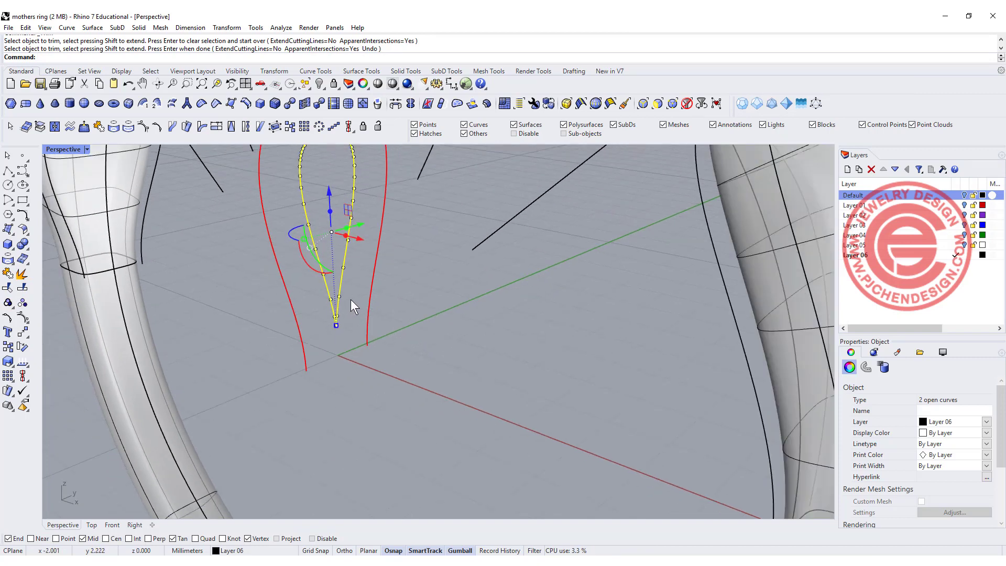
{"action": "left_click", "coordinate": [410, 368]}
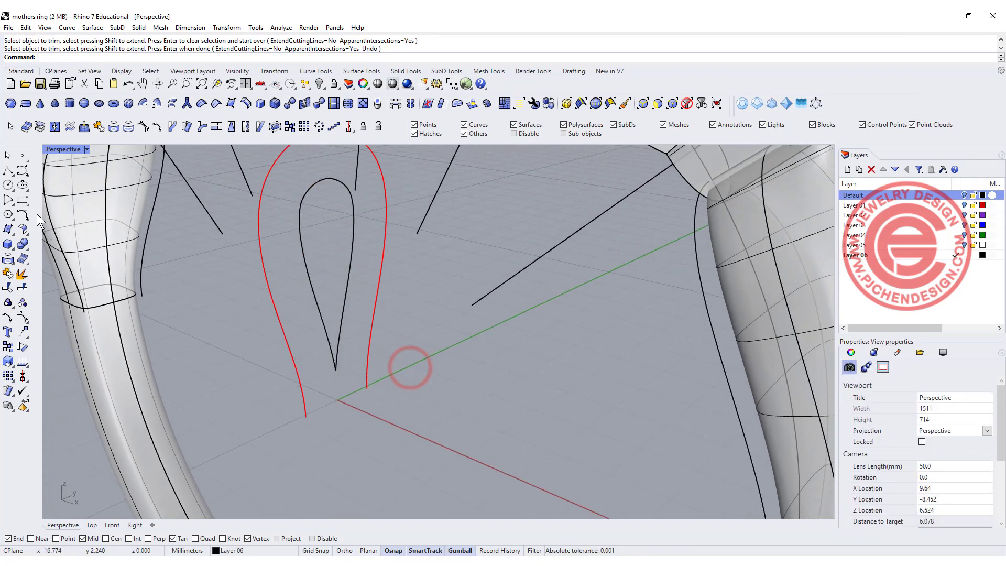
Step: Fillet the teardrop point with radius 0.2 instead of 0.4, then join all pieces into one closed curve
{"action": "left_click", "coordinate": [22, 214]}
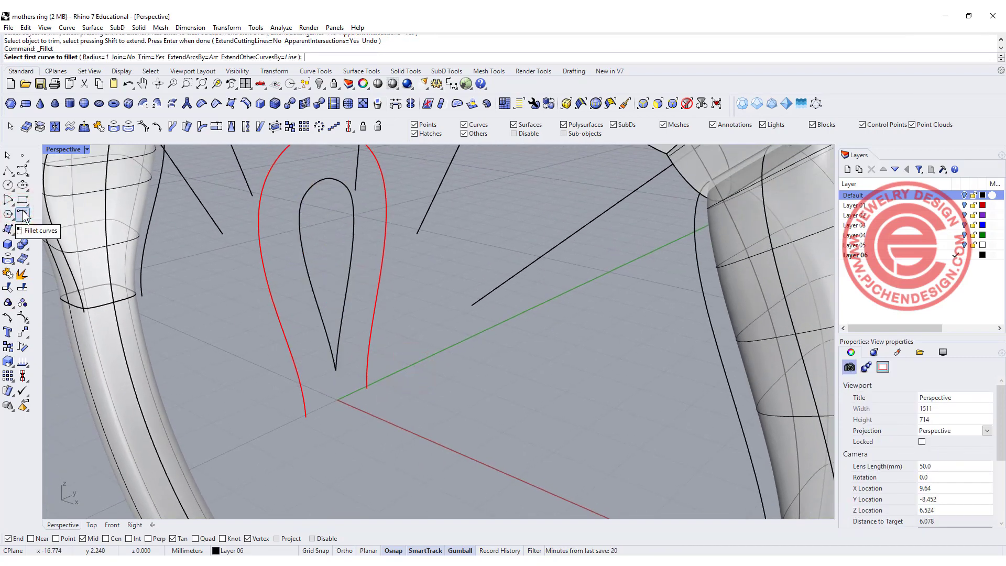
{"action": "type", "text": "0.4"}
{"action": "key", "text": "Return"}
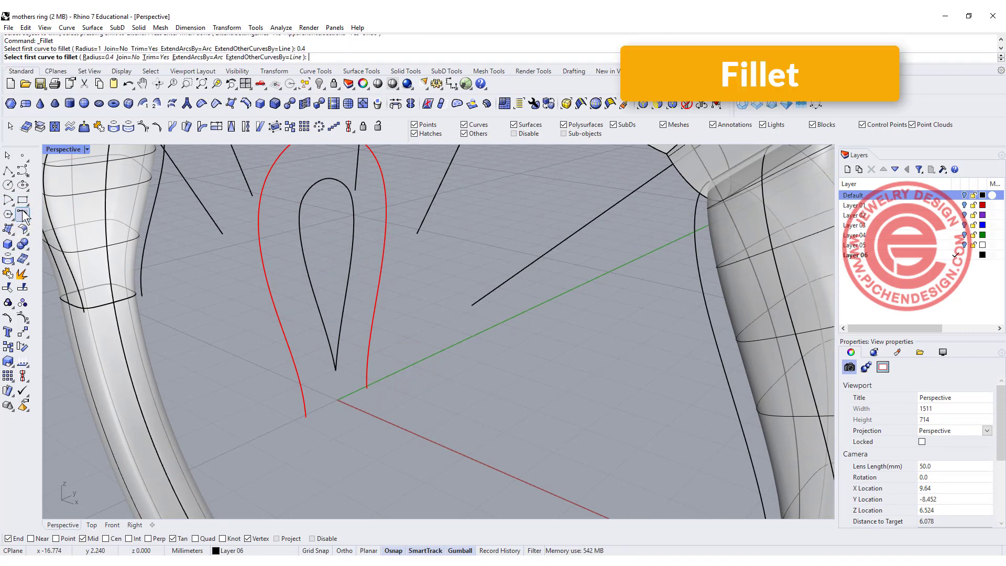
{"action": "left_click", "coordinate": [332, 346]}
{"action": "left_click", "coordinate": [338, 336]}
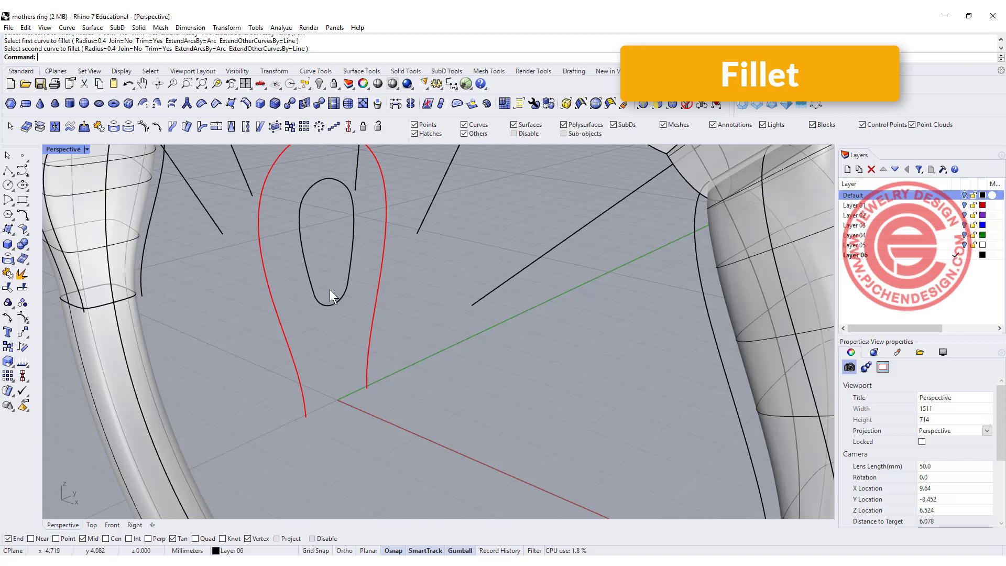
{"action": "key", "text": "ctrl+z"}
{"action": "left_click", "coordinate": [337, 349]}
{"action": "right_click", "coordinate": [356, 346]}
{"action": "type", "text": "0"}
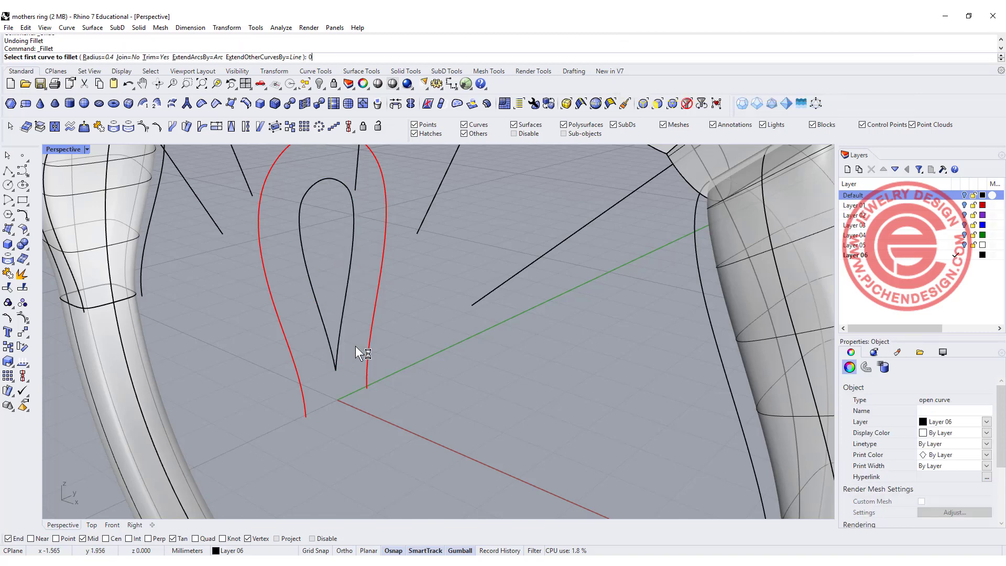
{"action": "type", "text": ".2"}
{"action": "key", "text": "Return"}
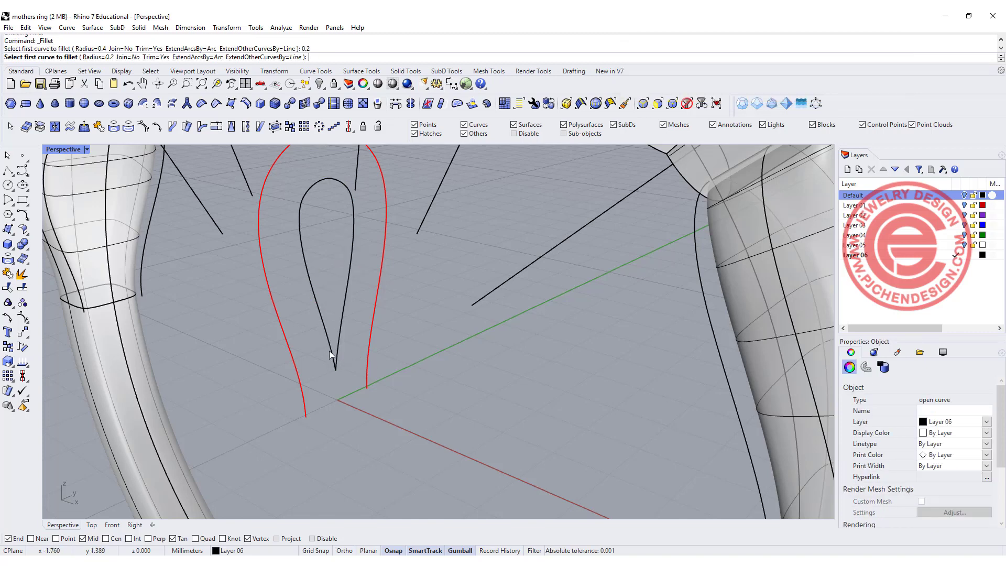
{"action": "left_click", "coordinate": [331, 354]}
{"action": "left_click", "coordinate": [337, 347]}
{"action": "left_click_drag", "start_coordinate": [288, 166], "coordinate": [386, 360]}
{"action": "left_click", "coordinate": [19, 276]}
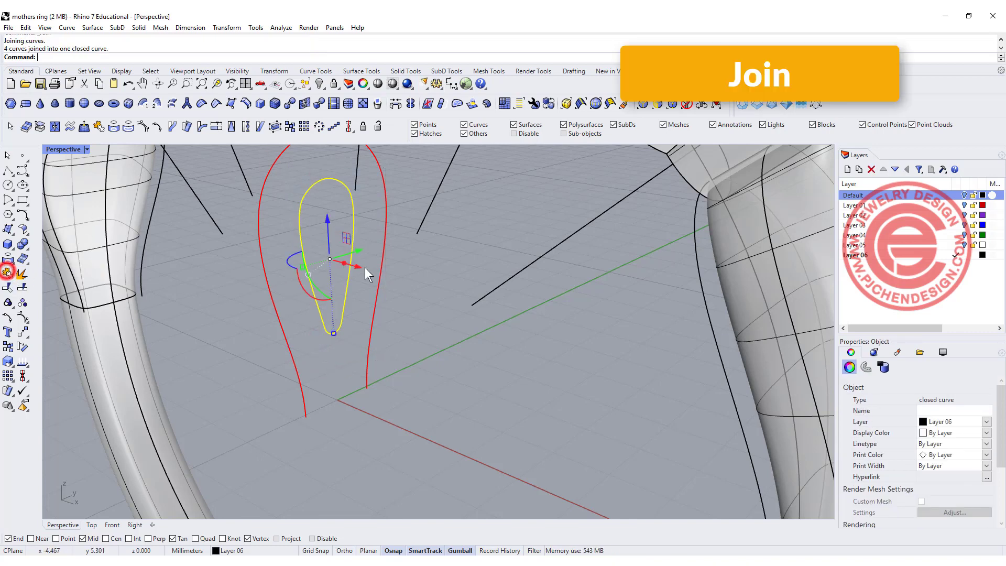
Step: Trim a teardrop opening through the shoulder using the closed inner teardrop curve as cutter
{"action": "double_click", "coordinate": [60, 149]}
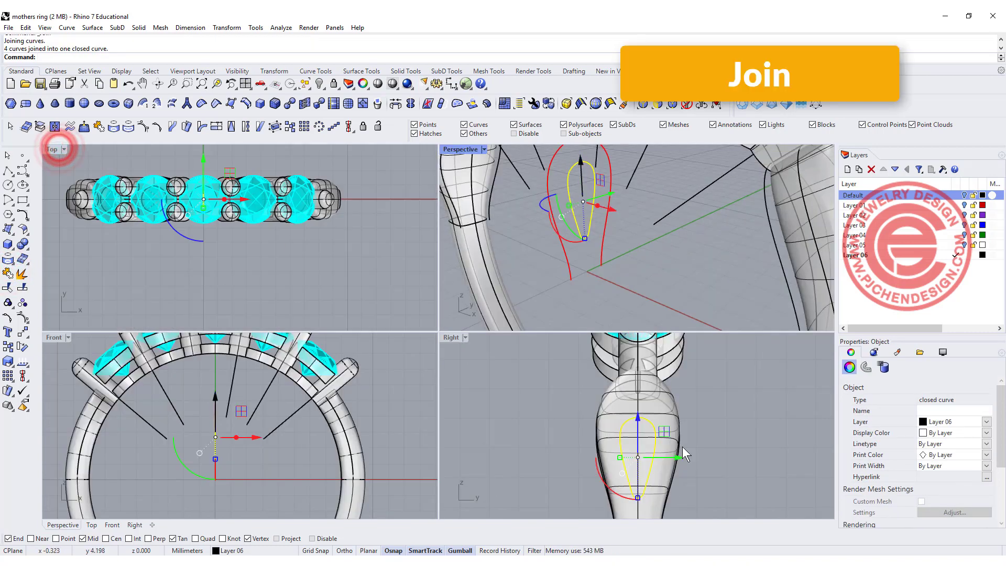
{"action": "double_click", "coordinate": [452, 338]}
{"action": "scroll", "coordinate": [566, 336], "scroll_direction": "up", "scroll_amount": 2}
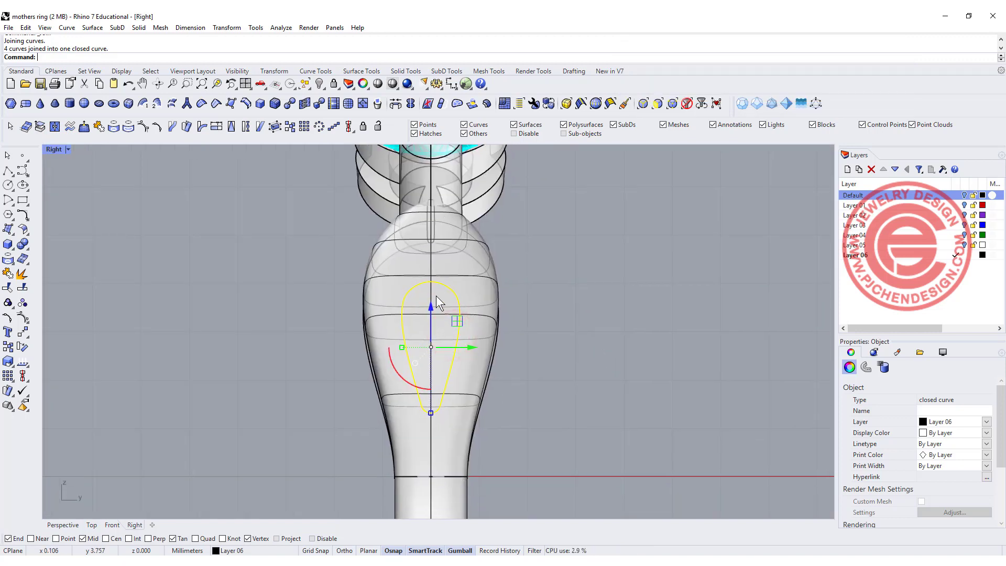
{"action": "left_click_drag", "start_coordinate": [433, 307], "coordinate": [438, 289]}
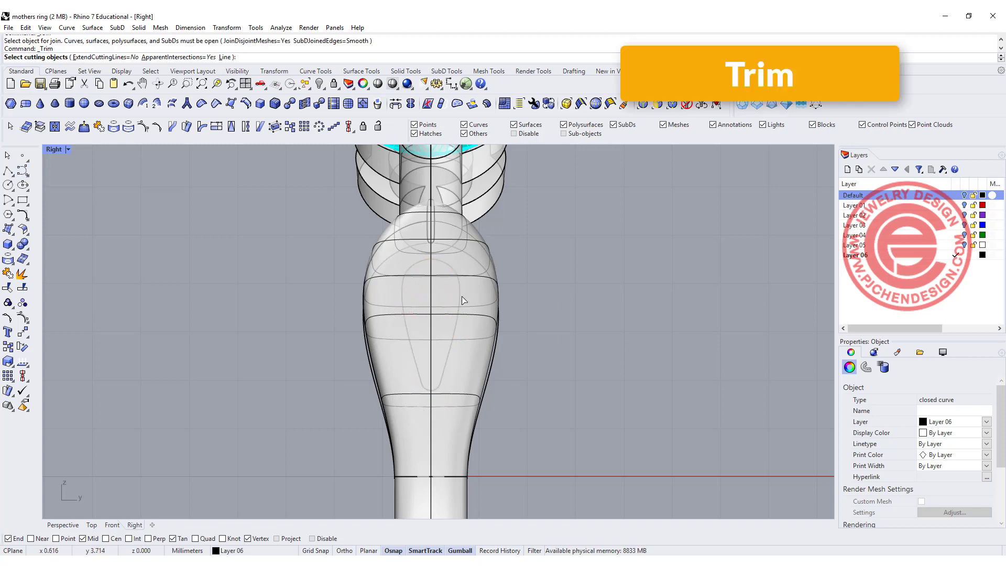
{"action": "left_click", "coordinate": [462, 294]}
{"action": "key", "text": "Return"}
{"action": "left_click", "coordinate": [447, 295]}
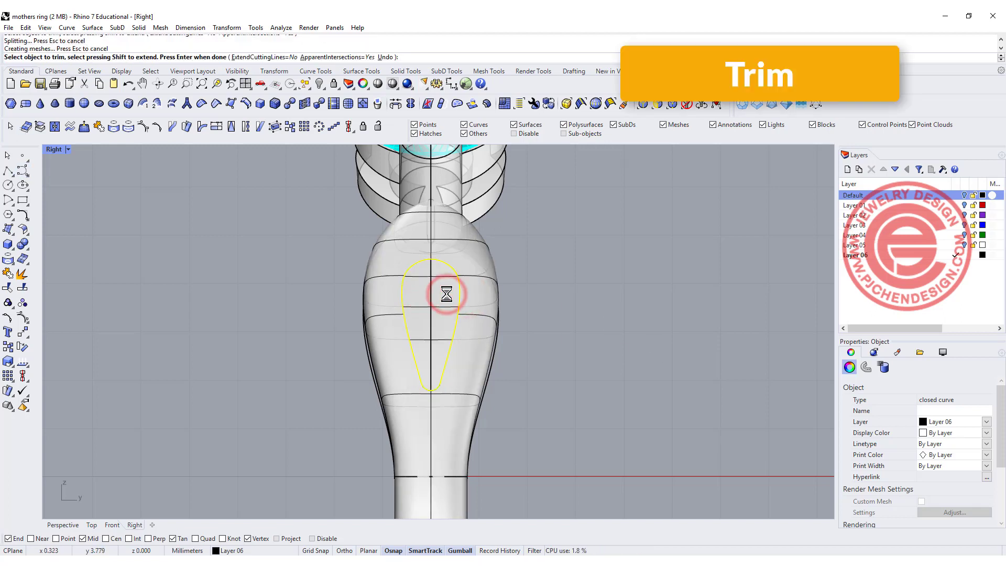
{"action": "right_click", "coordinate": [604, 315]}
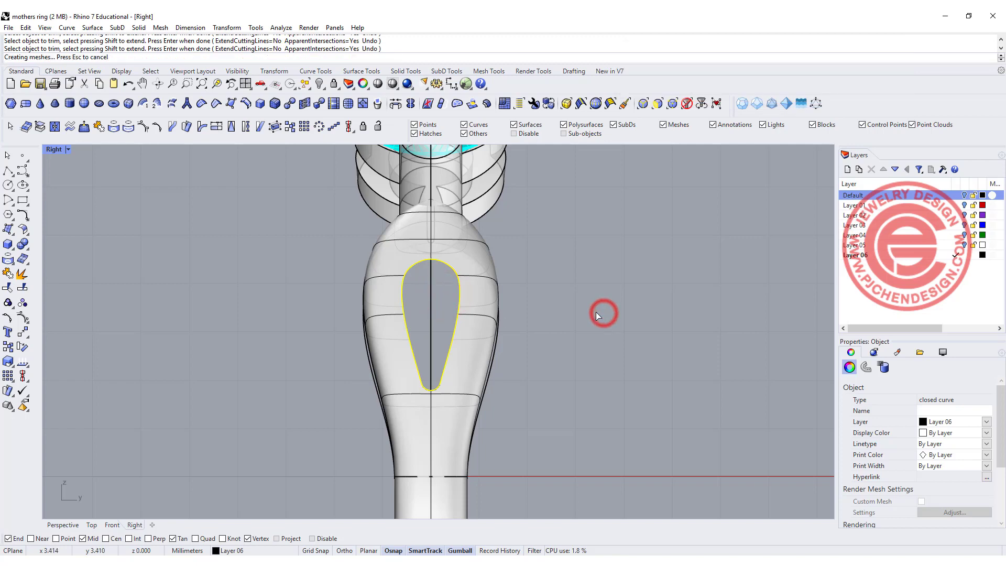
Step: Return to the four-view layout and orbit and zoom Perspective onto the teardrop
{"action": "double_click", "coordinate": [54, 149]}
{"action": "right_click_drag", "start_coordinate": [544, 228], "coordinate": [596, 216]}
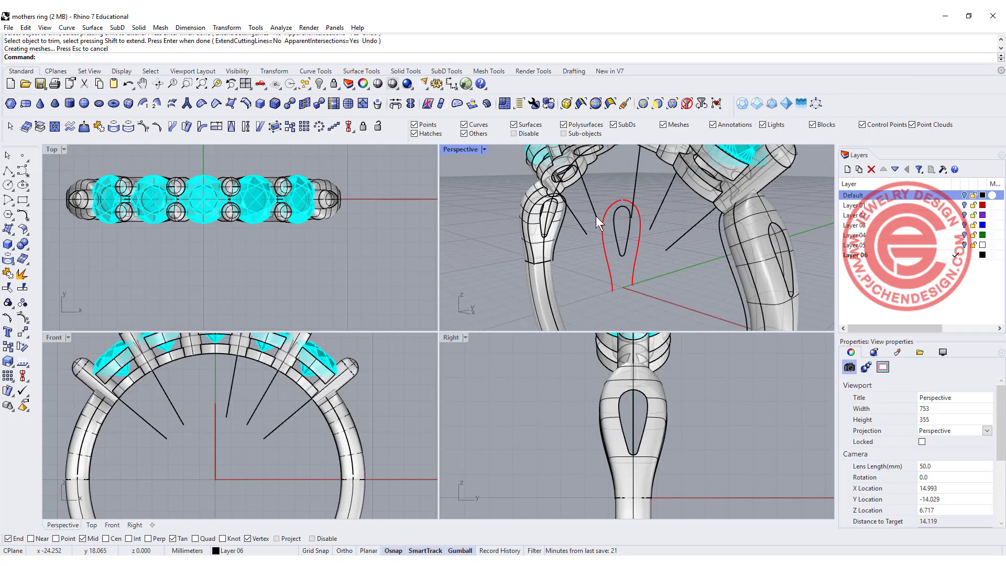
{"action": "scroll", "coordinate": [572, 216], "scroll_direction": "up", "scroll_amount": 4}
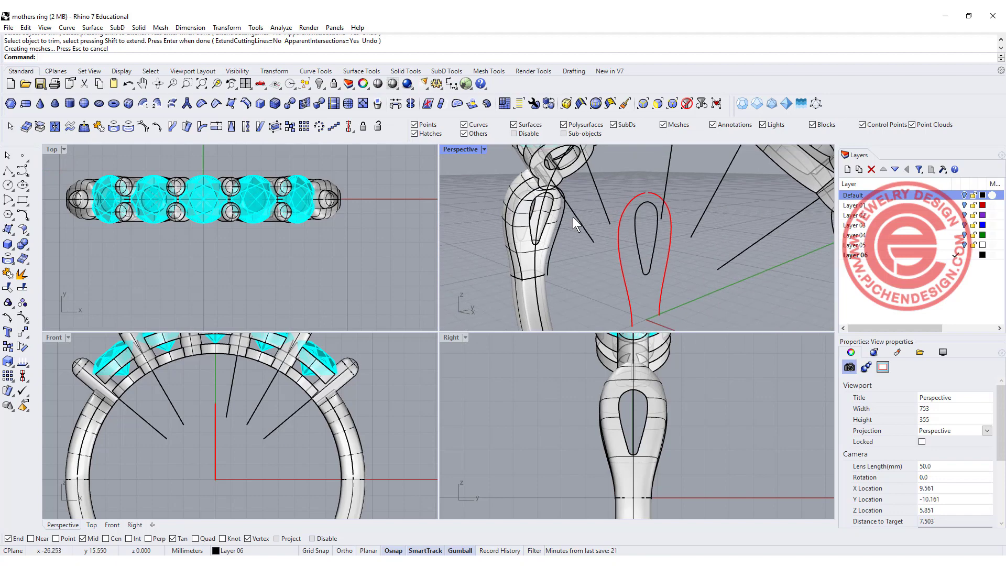
Step: Loft between the inner and outer teardrop curves to line the first shoulder's opening
{"action": "double_click", "coordinate": [455, 149]}
{"action": "right_click_drag", "start_coordinate": [691, 316], "coordinate": [495, 300]}
{"action": "scroll", "coordinate": [587, 344], "scroll_direction": "up", "scroll_amount": 6}
{"action": "right_click_drag", "start_coordinate": [587, 344], "coordinate": [553, 322]}
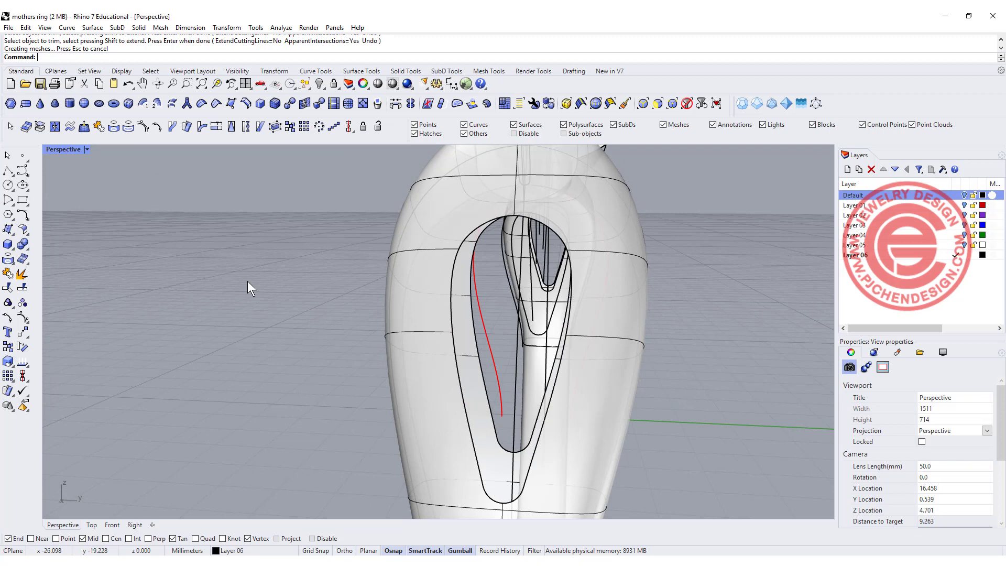
{"action": "right_click_drag", "start_coordinate": [248, 281], "coordinate": [71, 229]}
{"action": "left_click", "coordinate": [9, 231]}
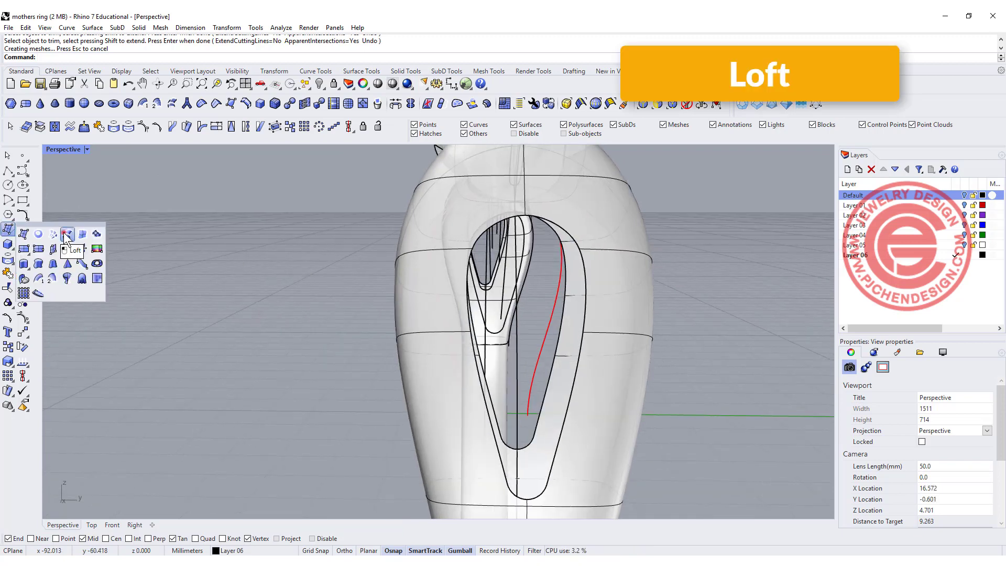
{"action": "left_click", "coordinate": [66, 235]}
{"action": "left_click", "coordinate": [536, 424]}
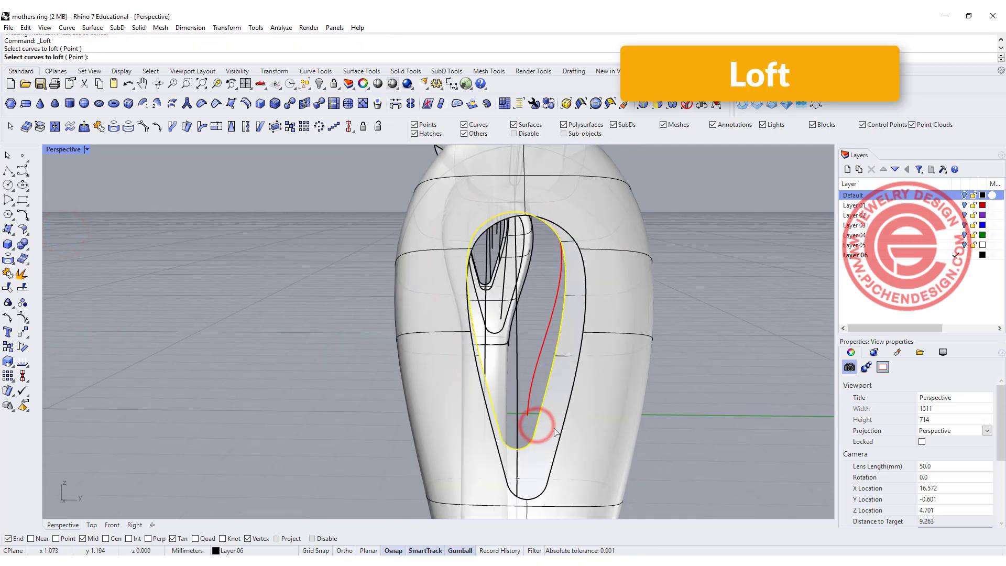
{"action": "left_click", "coordinate": [562, 424]}
{"action": "key", "text": "Return"}
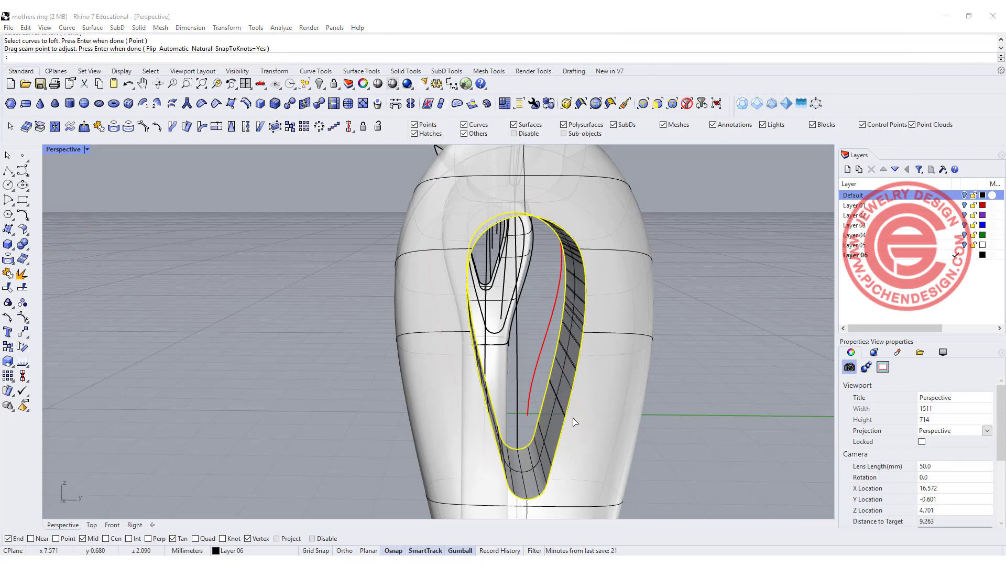
{"action": "key", "text": "Return"}
{"action": "left_click", "coordinate": [656, 387]}
Step: Loft the other shoulder's two teardrop curves, then select everything and join it together
{"action": "scroll", "coordinate": [472, 358], "scroll_direction": "down", "scroll_amount": 10}
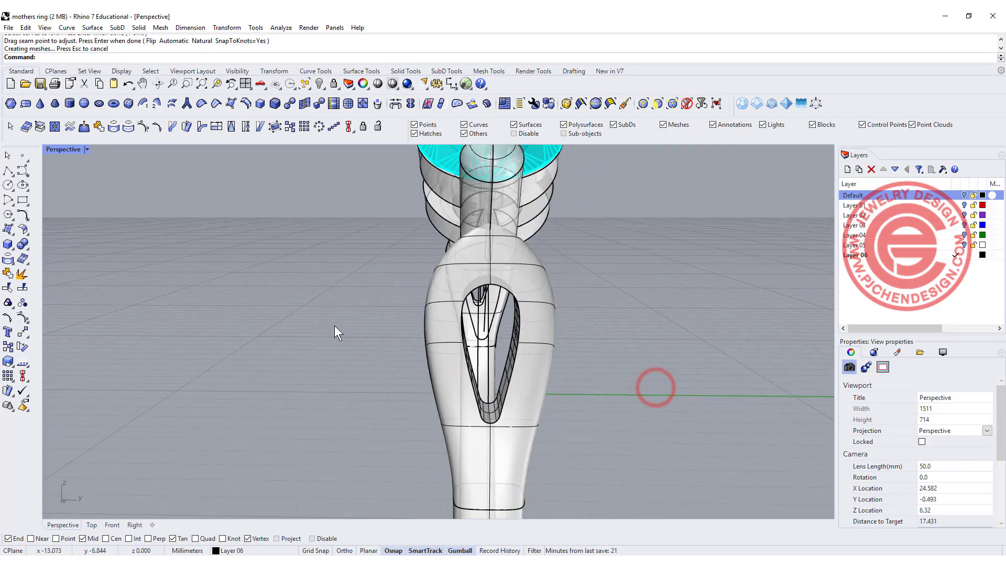
{"action": "right_click_drag", "start_coordinate": [335, 326], "coordinate": [796, 336]}
{"action": "right_click_drag", "start_coordinate": [636, 383], "coordinate": [429, 264]}
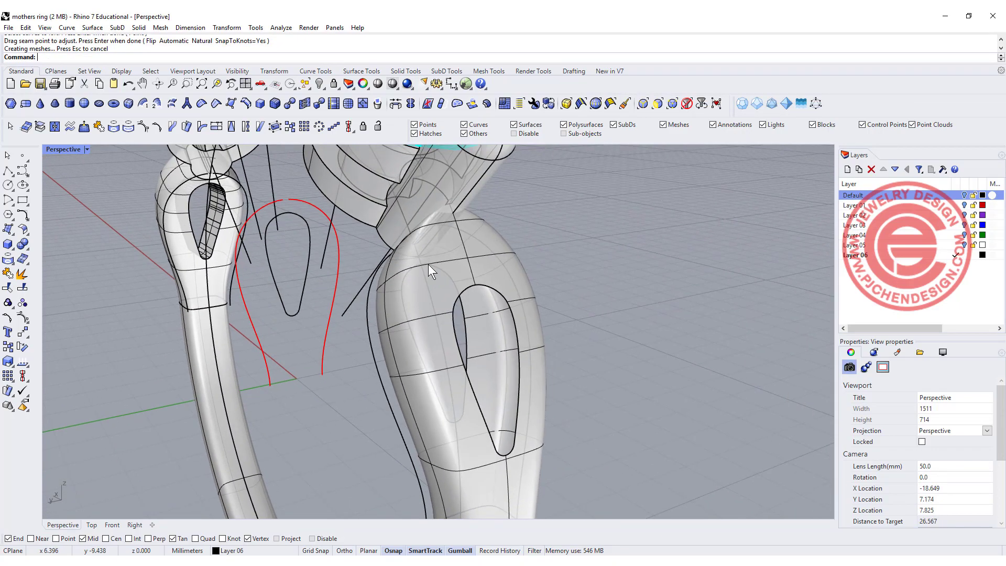
{"action": "key", "text": "Return"}
{"action": "left_click", "coordinate": [462, 332]}
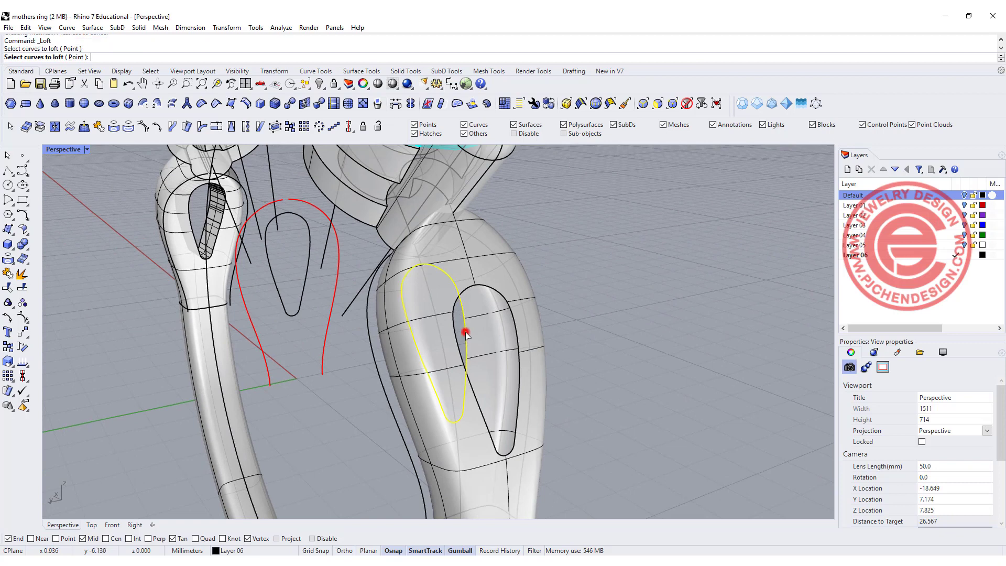
{"action": "left_click", "coordinate": [515, 331]}
{"action": "key", "text": "Return"}
{"action": "key", "text": "Return"}
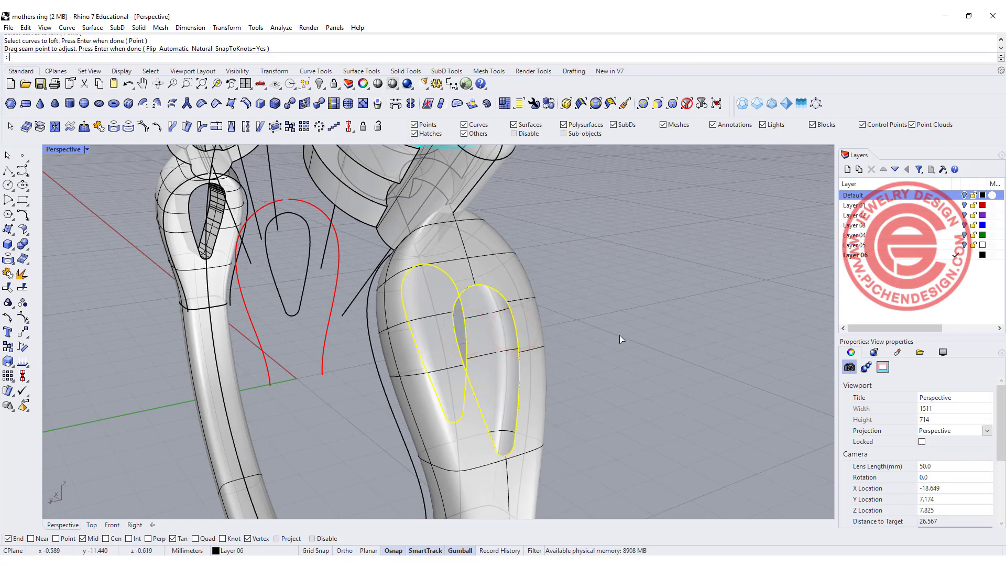
{"action": "left_click", "coordinate": [647, 385]}
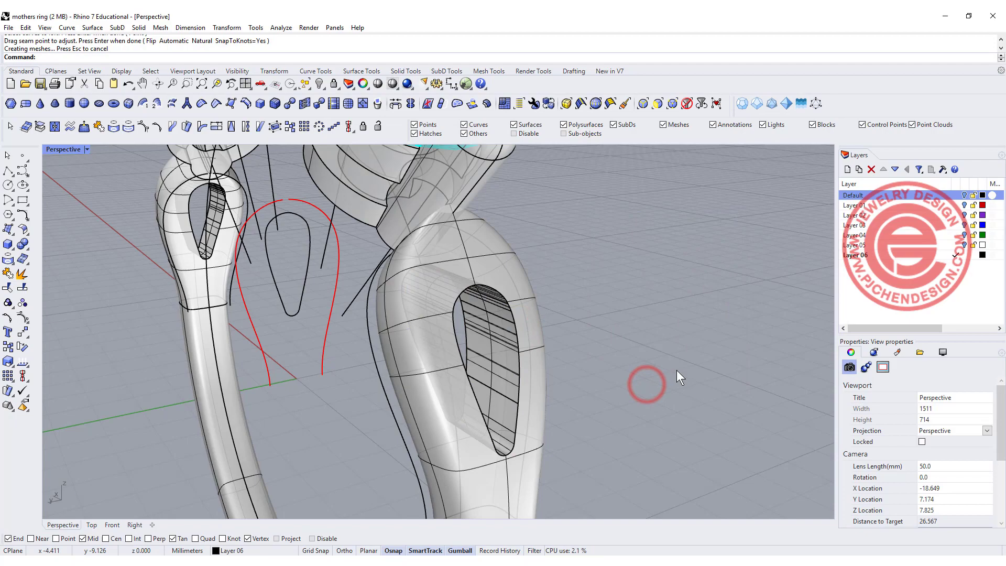
{"action": "key", "text": "ctrl+a"}
{"action": "left_click", "coordinate": [9, 272]}
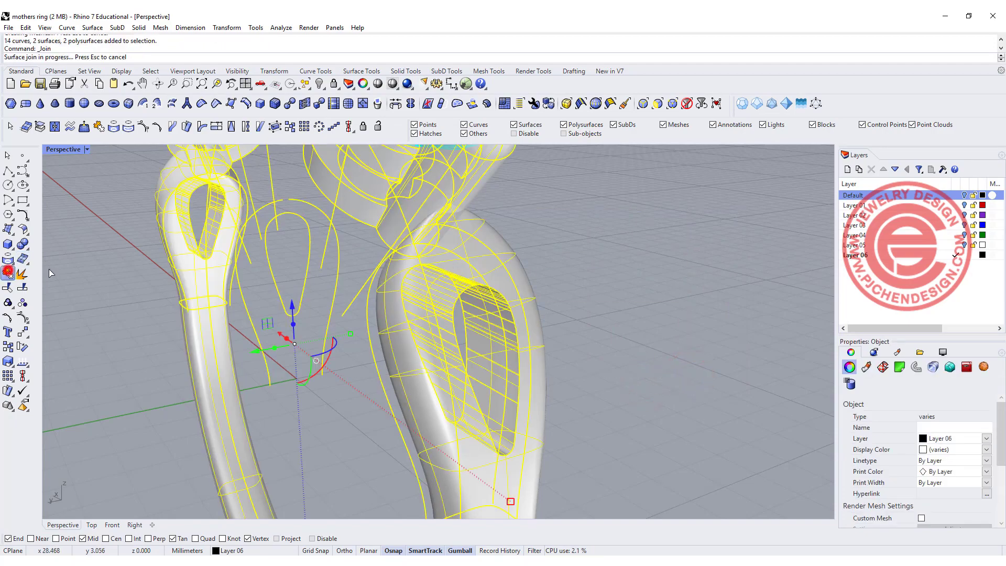
{"action": "right_click_drag", "start_coordinate": [623, 321], "coordinate": [495, 303]}
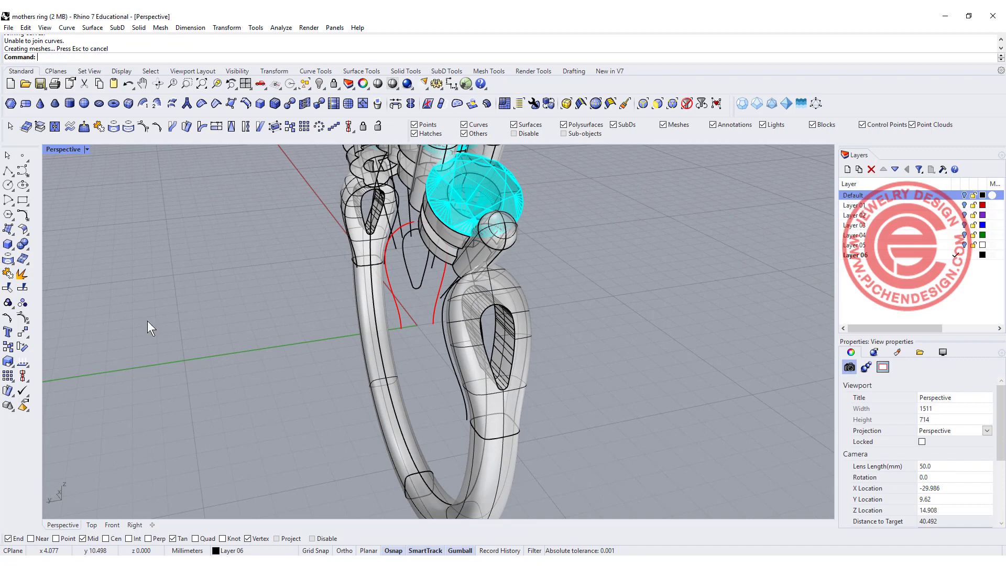
Step: Fillet the inner edge of the first teardrop loop with a 0.15 radius
{"action": "left_click", "coordinate": [22, 244]}
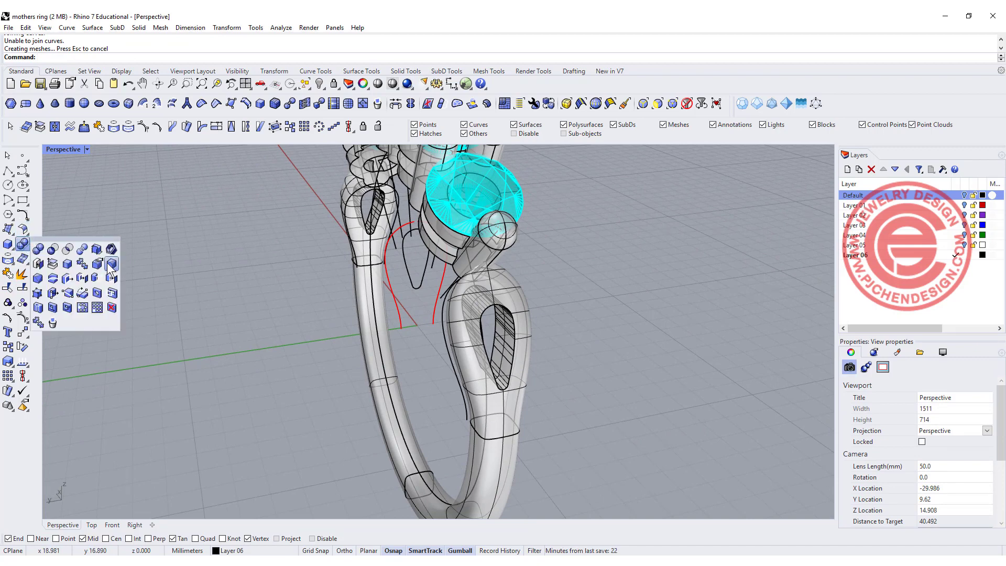
{"action": "left_click", "coordinate": [111, 264]}
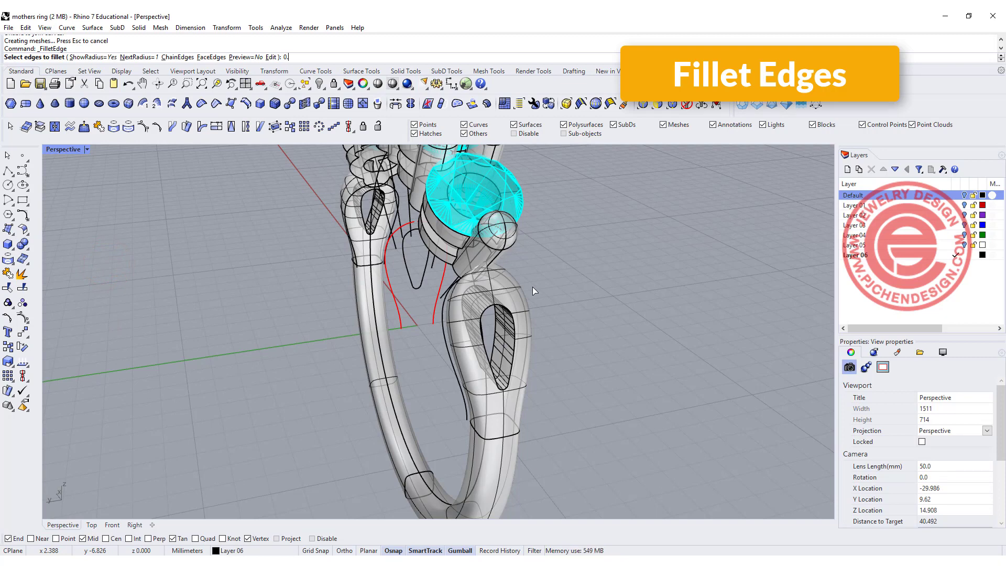
{"action": "key", "text": "Return"}
{"action": "scroll", "coordinate": [530, 332], "scroll_direction": "up", "scroll_amount": 5}
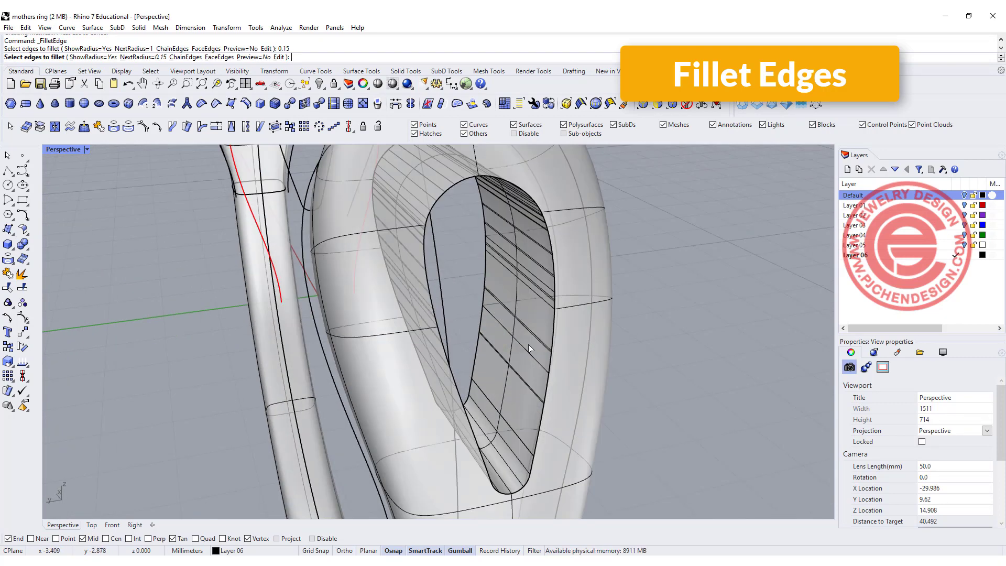
{"action": "left_click", "coordinate": [555, 332]}
{"action": "key", "text": "Return"}
{"action": "key", "text": "Return"}
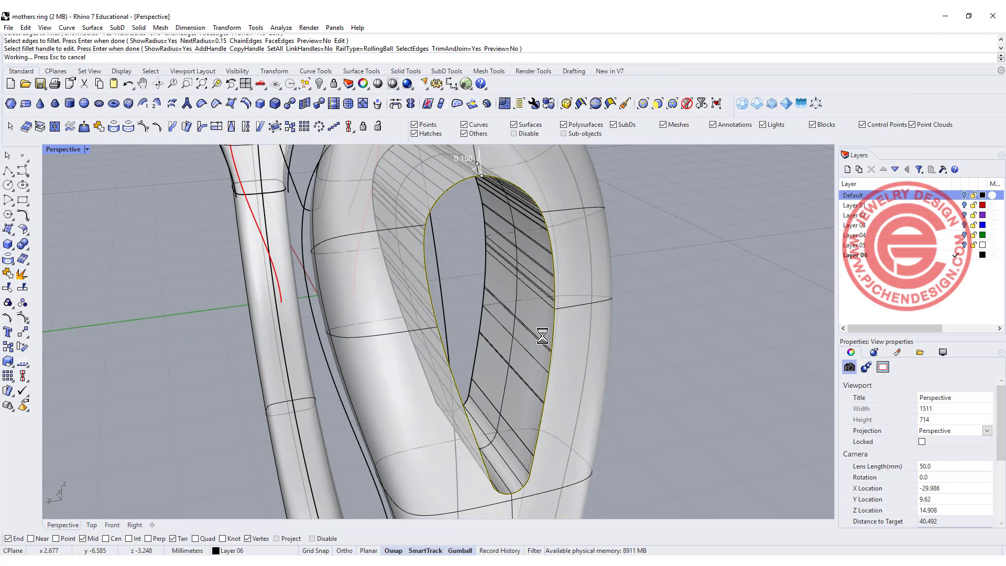
Step: Apply 0.15 edge fillets to the remaining teardrop loop edges on both shoulders
{"action": "key", "text": "Return"}
{"action": "left_click", "coordinate": [483, 309]}
{"action": "key", "text": "Return"}
{"action": "key", "text": "Return"}
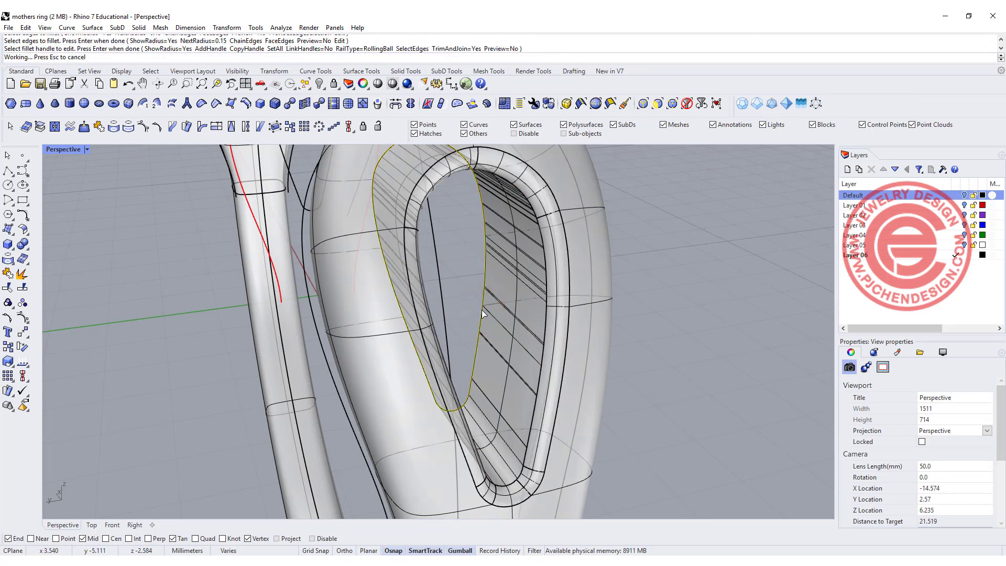
{"action": "scroll", "coordinate": [482, 309], "scroll_direction": "down", "scroll_amount": 8}
{"action": "right_click_drag", "start_coordinate": [394, 308], "coordinate": [468, 263]}
{"action": "scroll", "coordinate": [414, 253], "scroll_direction": "up", "scroll_amount": 6}
{"action": "scroll", "coordinate": [468, 263], "scroll_direction": "up", "scroll_amount": 4}
{"action": "key", "text": "Return"}
{"action": "left_click", "coordinate": [476, 265]}
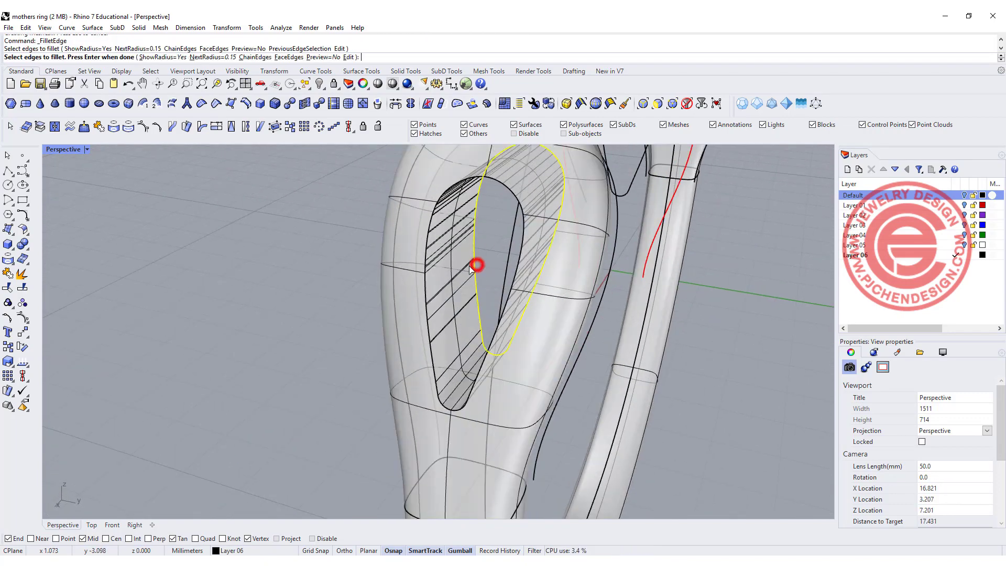
{"action": "left_click", "coordinate": [427, 302]}
{"action": "key", "text": "Return"}
{"action": "key", "text": "Return"}
{"action": "scroll", "coordinate": [526, 279], "scroll_direction": "down", "scroll_amount": 12}
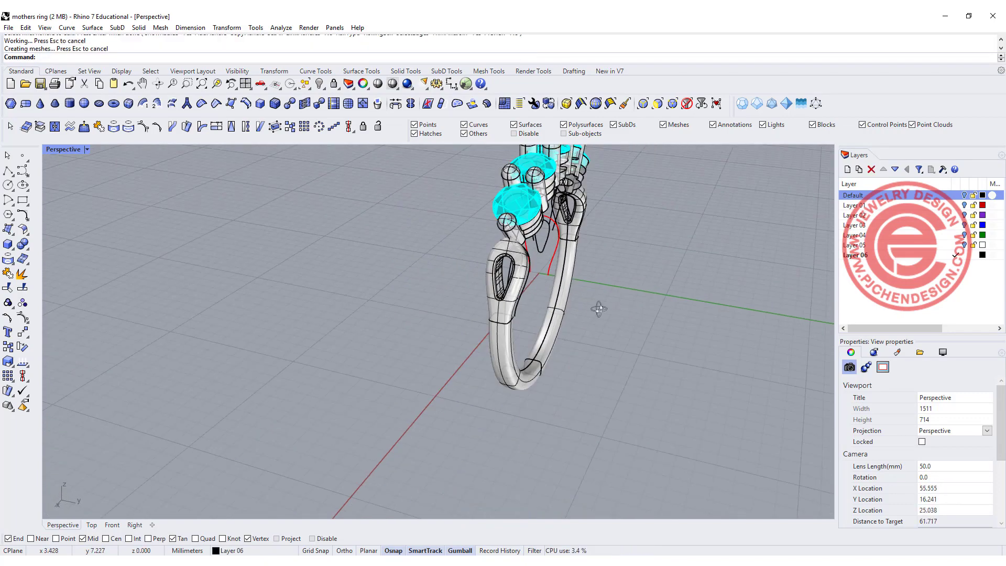
{"action": "right_click_drag", "start_coordinate": [599, 309], "coordinate": [536, 253]}
{"action": "scroll", "coordinate": [666, 273], "scroll_direction": "down", "scroll_amount": 4}
{"action": "scroll", "coordinate": [536, 253], "scroll_direction": "up", "scroll_amount": 4}
{"action": "mouse_move", "coordinate": [590, 277]}
{"action": "right_mouse_down"}
{"action": "mouse_move", "coordinate": [581, 256]}
{"action": "mouse_move", "coordinate": [465, 258]}
{"action": "mouse_move", "coordinate": [605, 279]}
{"action": "right_mouse_up"}
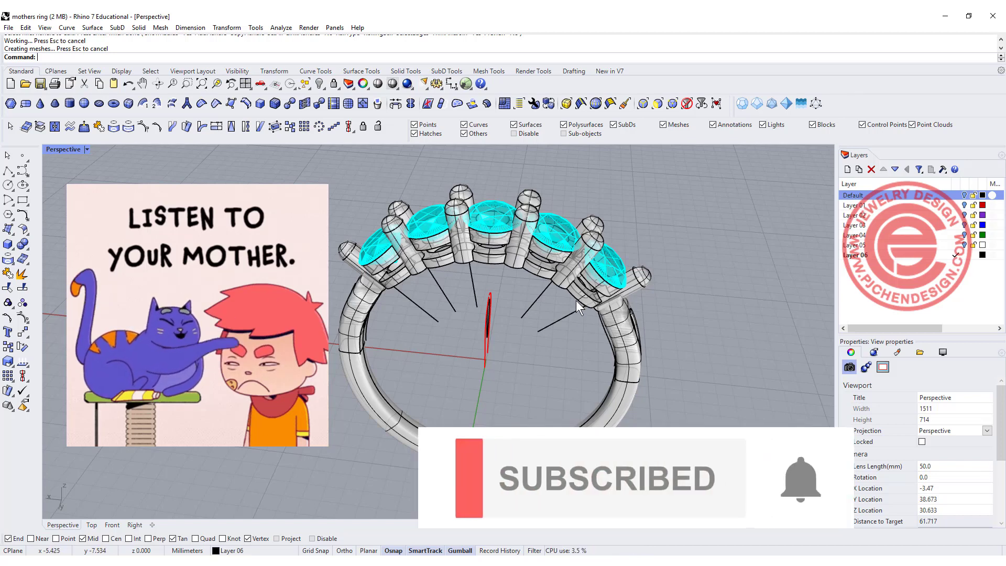
{"action": "right_click_drag", "start_coordinate": [534, 294], "coordinate": [485, 287]}
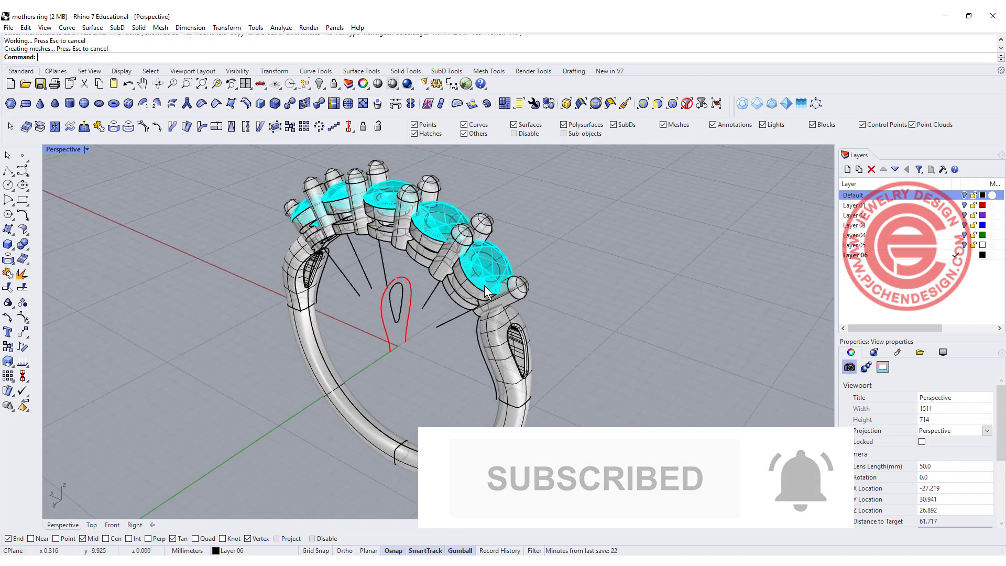